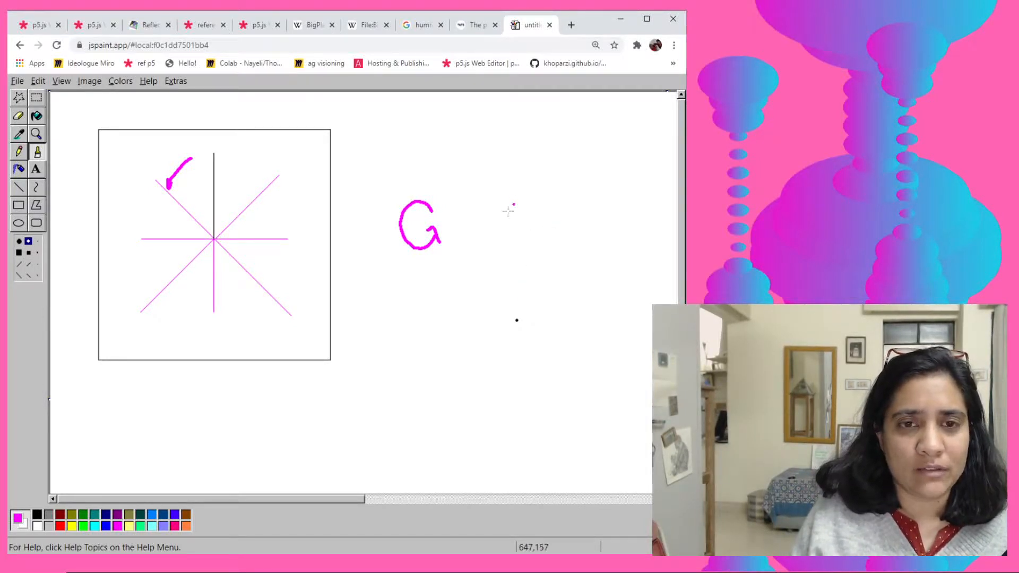
Write the Rotate (60) note beside a vertical line with a curved arrow and radiating rotated copies.
left_click_drag(535, 157, 540, 227)
mouse_move(467, 116)
left_mouse_down()
mouse_move(497, 131)
mouse_move(596, 130)
left_mouse_up()
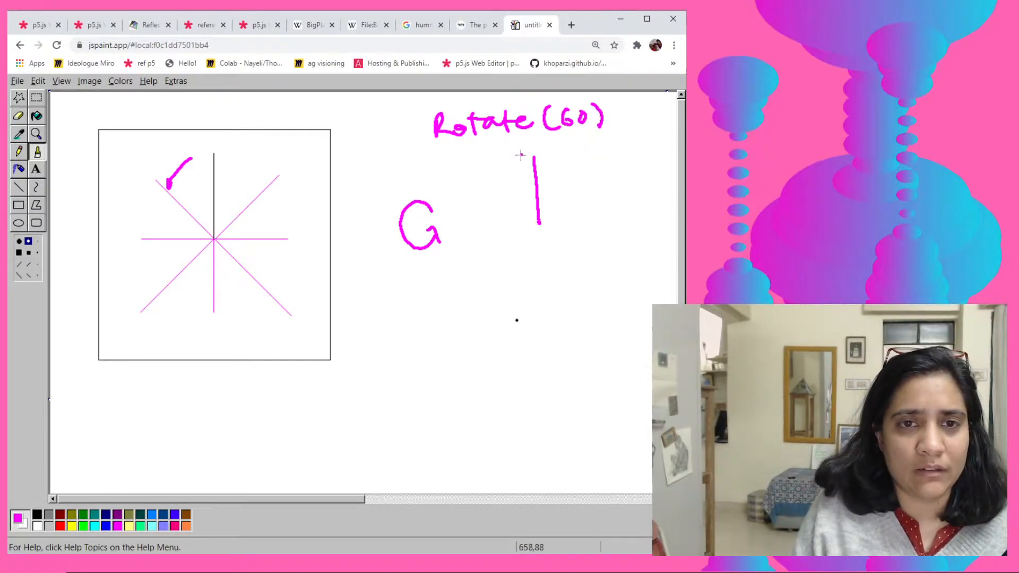
mouse_move(523, 157)
left_mouse_down()
mouse_move(492, 177)
mouse_move(539, 223)
mouse_move(476, 231)
left_mouse_up()
left_click(496, 222)
mouse_move(539, 227)
left_mouse_down()
mouse_move(505, 279)
mouse_move(533, 303)
left_mouse_up()
mouse_move(538, 226)
left_mouse_down()
mouse_move(561, 295)
mouse_move(602, 244)
mouse_move(601, 207)
left_mouse_up()
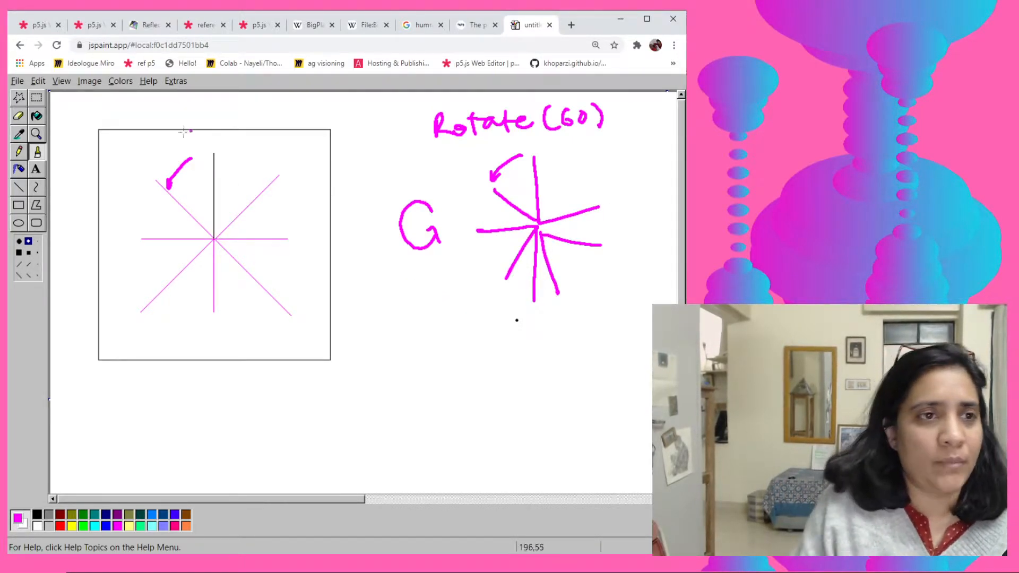
Draw a line along the box top, then mark the star diagram's centre and trace its vertical line.
left_click(100, 130)
left_click_drag(99, 130, 254, 121)
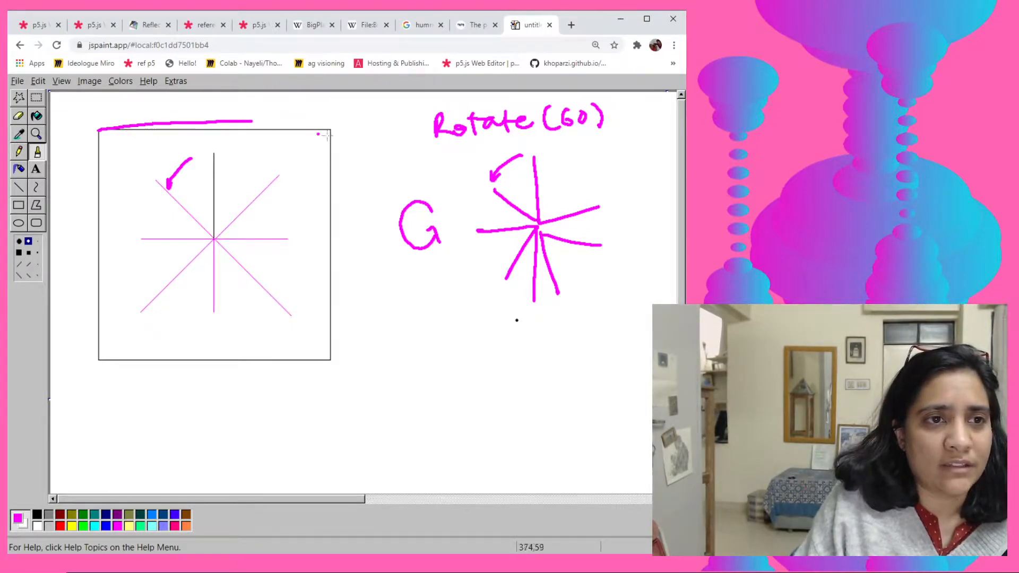
left_click(506, 237)
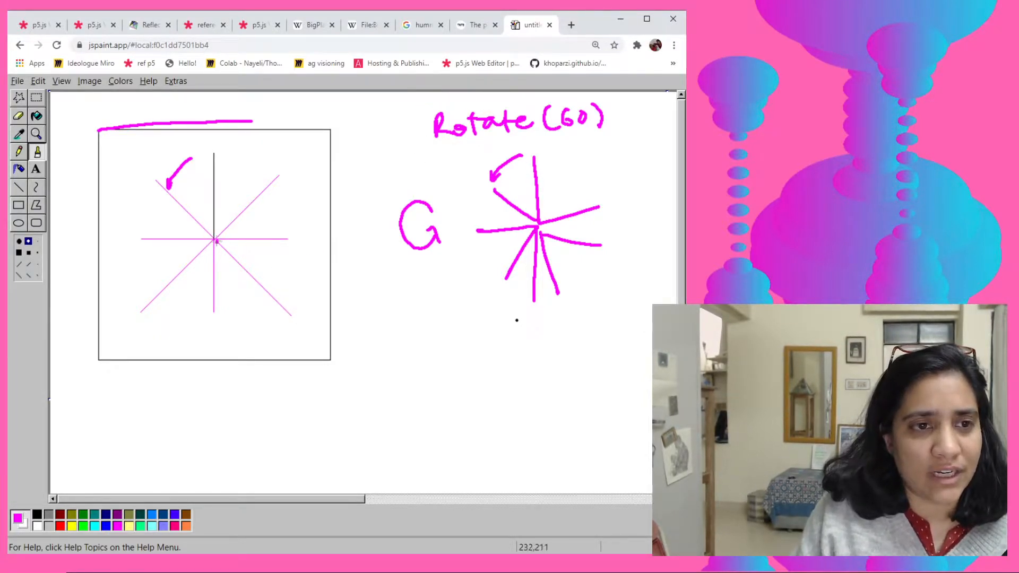
left_click(212, 239)
left_click_drag(214, 235, 212, 170)
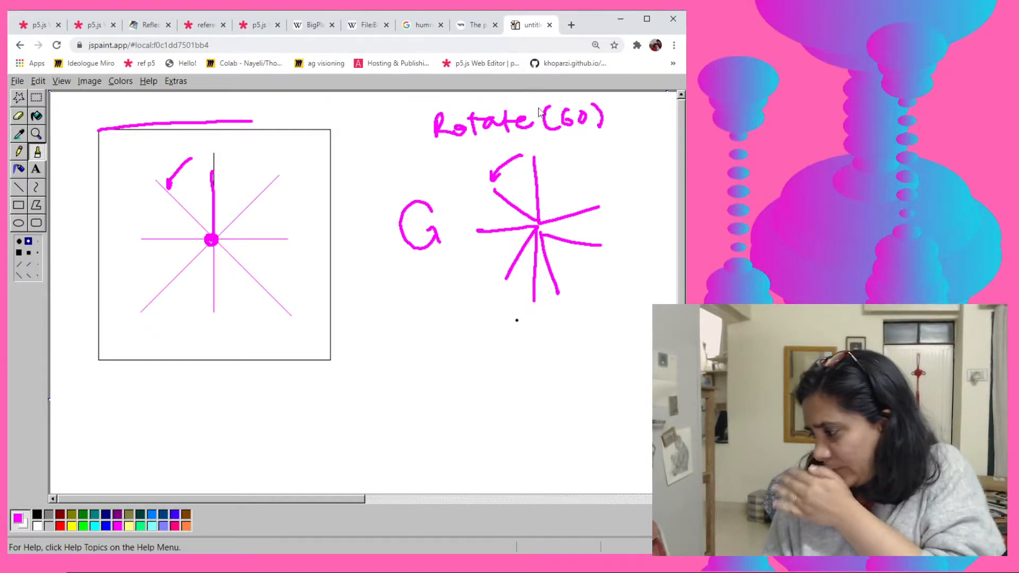
Switch to the p5.js editor, browse My Sketches and bring up the File menu for a new sketch.
left_click(199, 25)
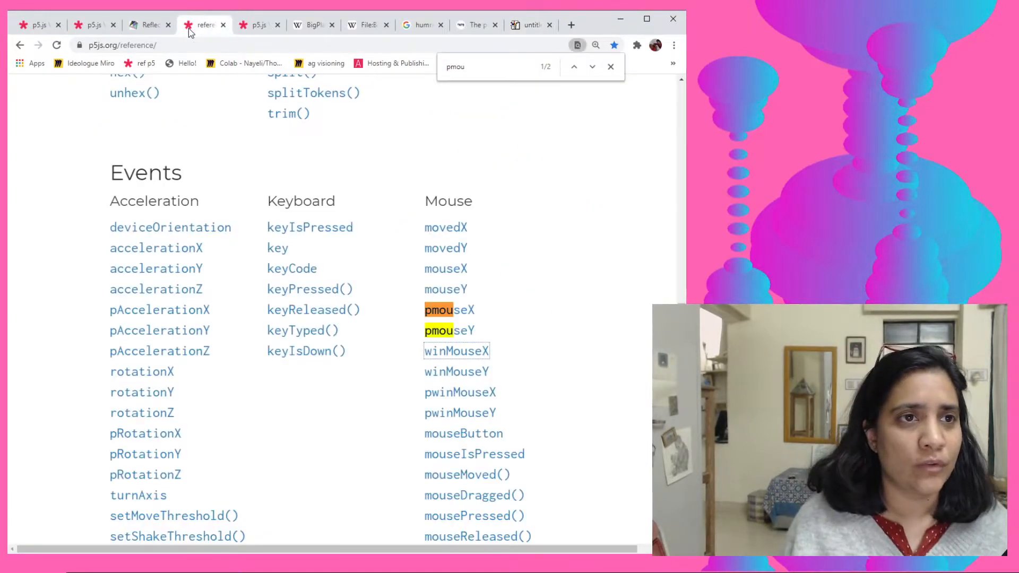
left_click(92, 25)
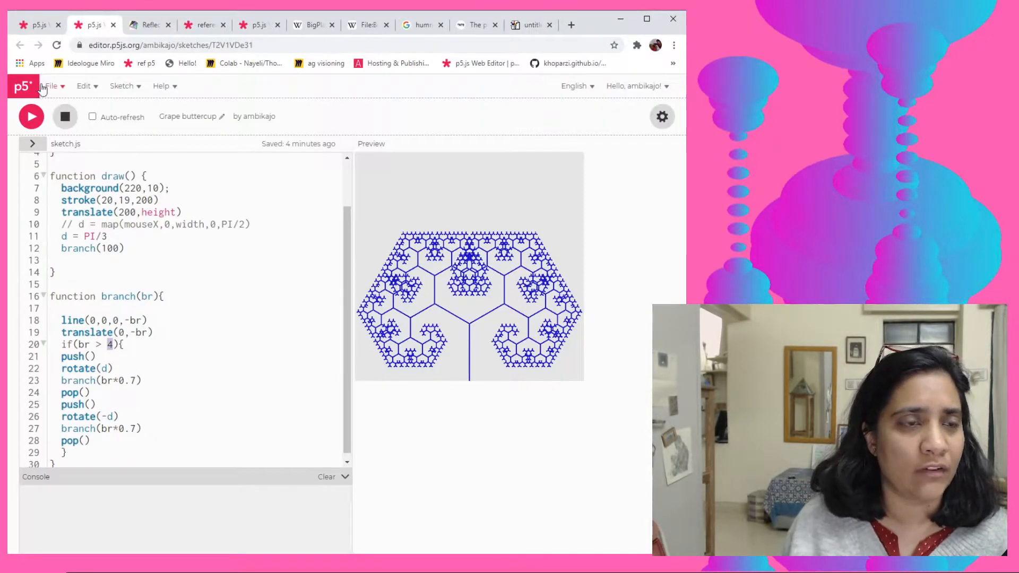
left_click(36, 25)
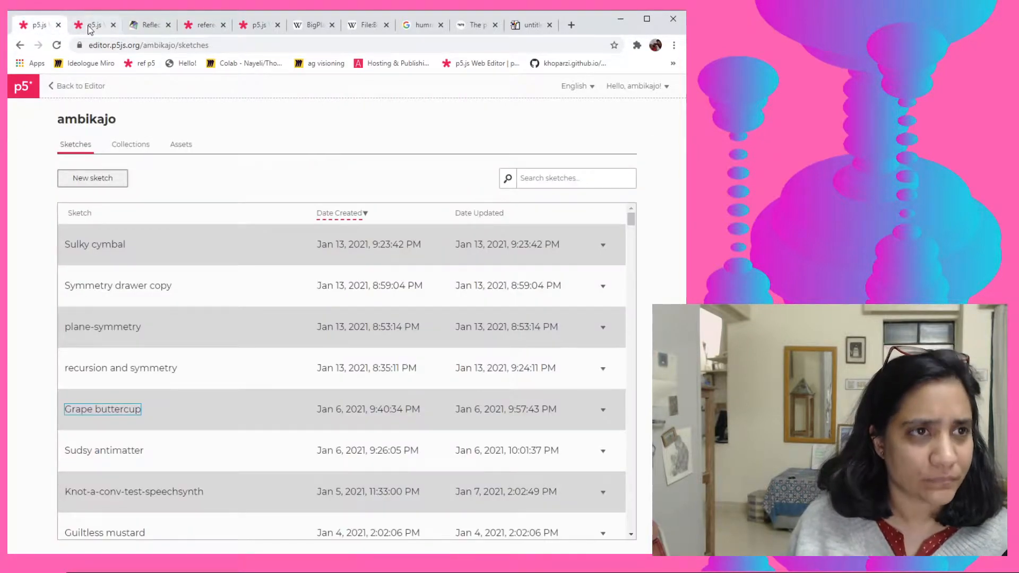
left_click(79, 181)
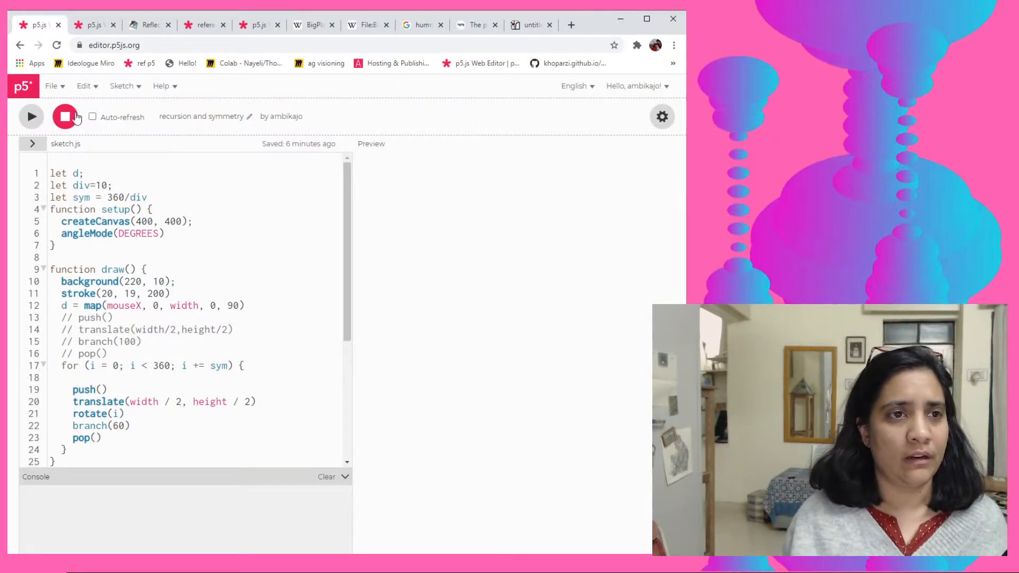
left_click(49, 86)
Create a new sketch and add rect(100,100,100) and rotate(PI/3) inside draw().
left_click(64, 104)
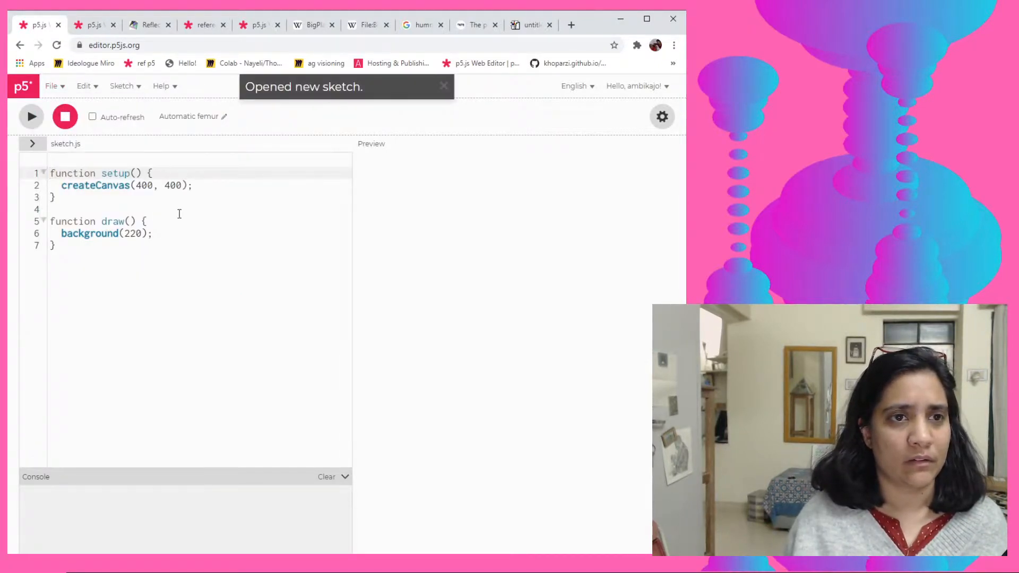
left_click(285, 234)
key("Return")
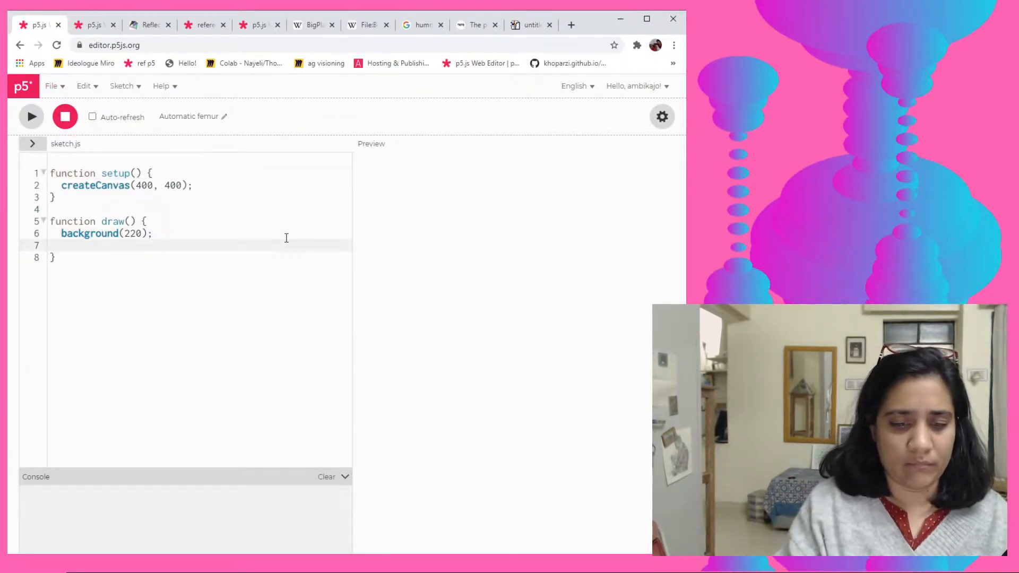
type("rect(100,100,100")
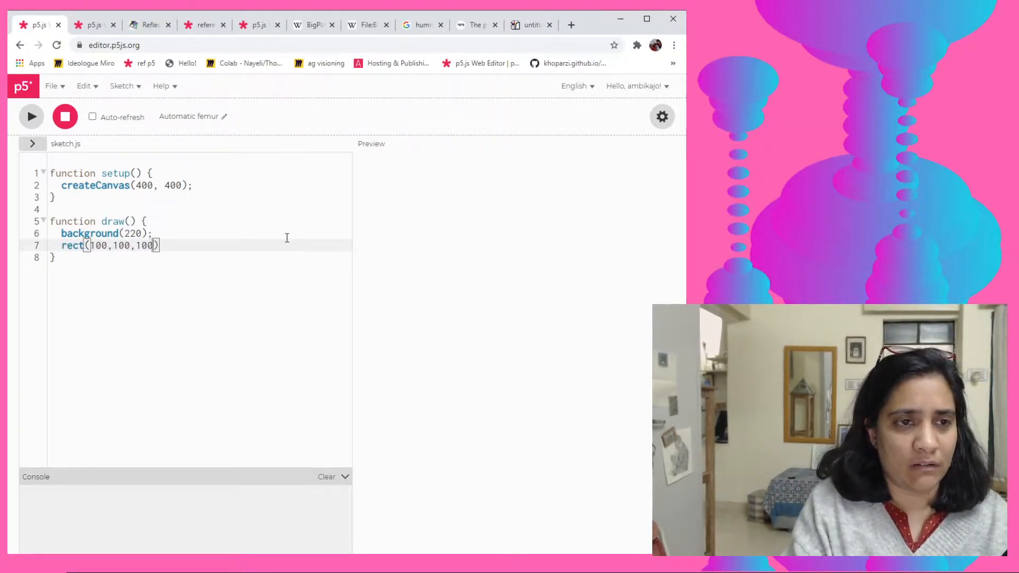
key("End")
key("Return")
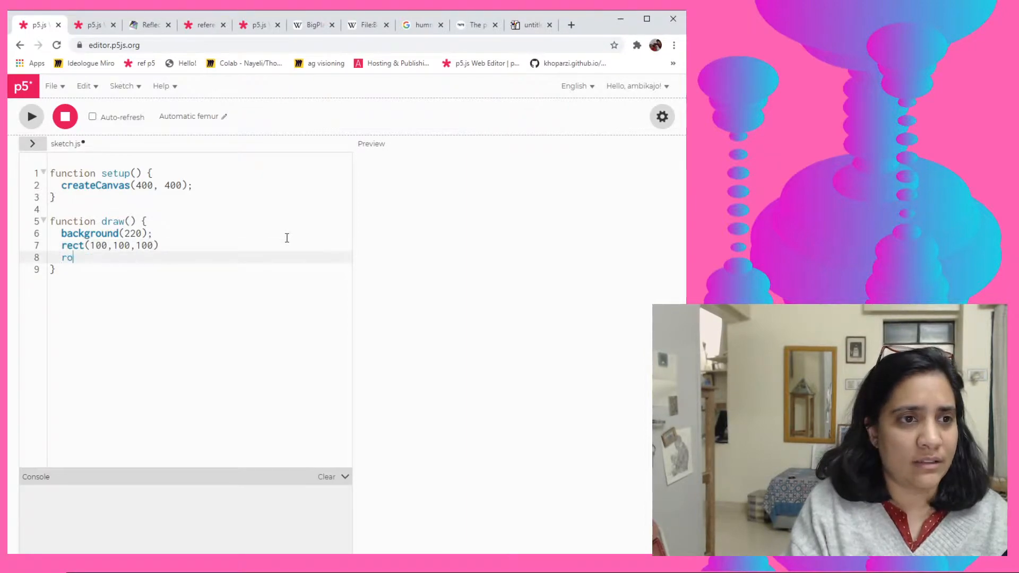
type("tate(")
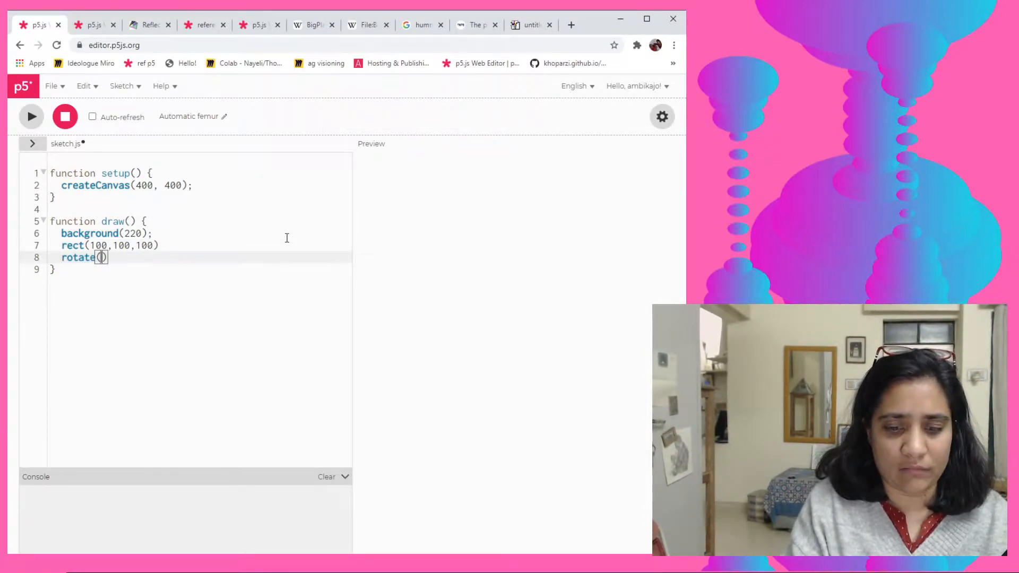
type("PI")
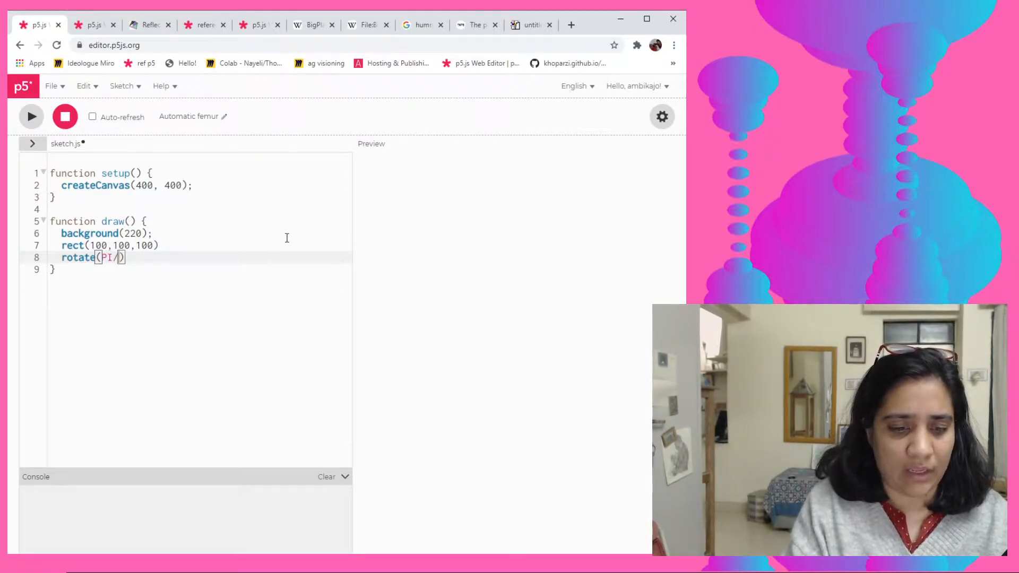
type("/3")
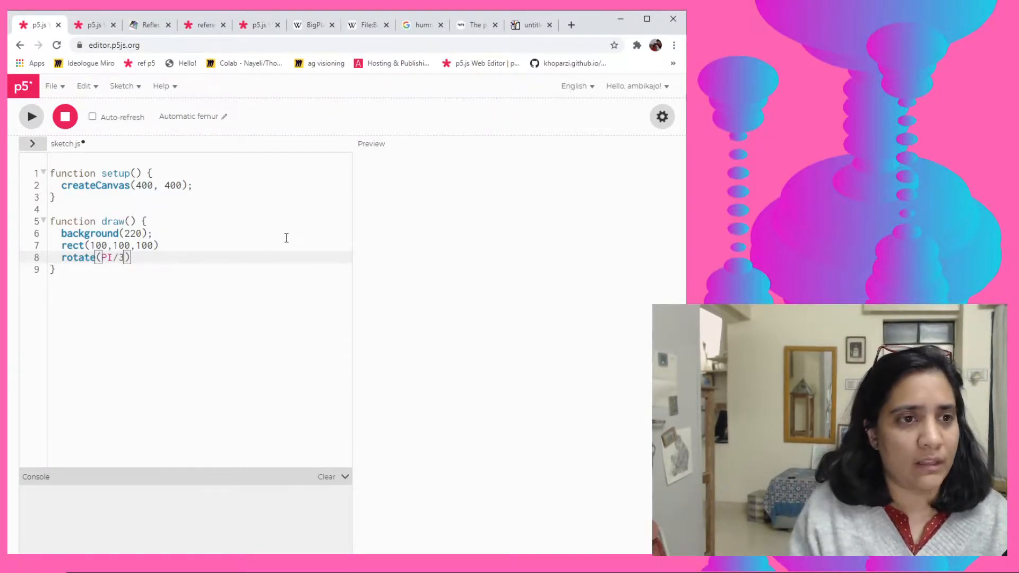
Duplicate the rect line below the rotate call and run the sketch.
left_click(287, 242)
key("ctrl+shift+d")
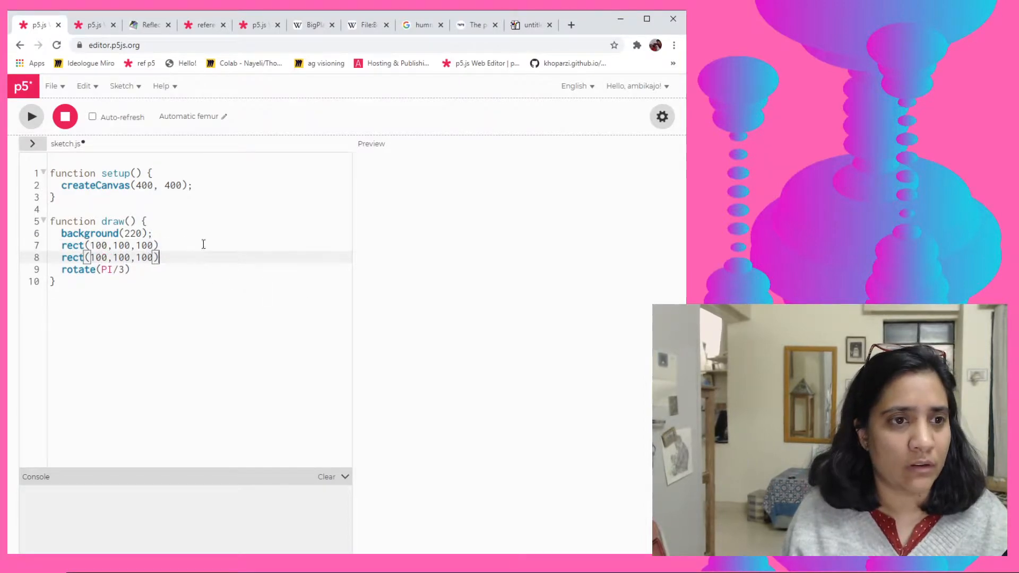
key("alt+Down")
key("ctrl+Return")
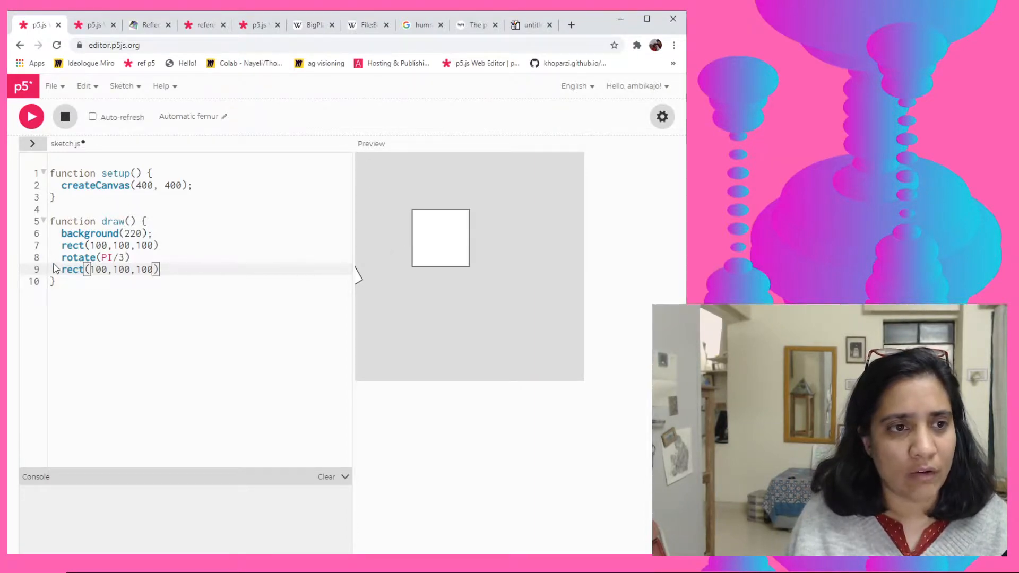
Try rotate(PI/3*frameCount), comment out the second rect, move rotate above the first rect and rerun.
left_click_drag(54, 257, 168, 271)
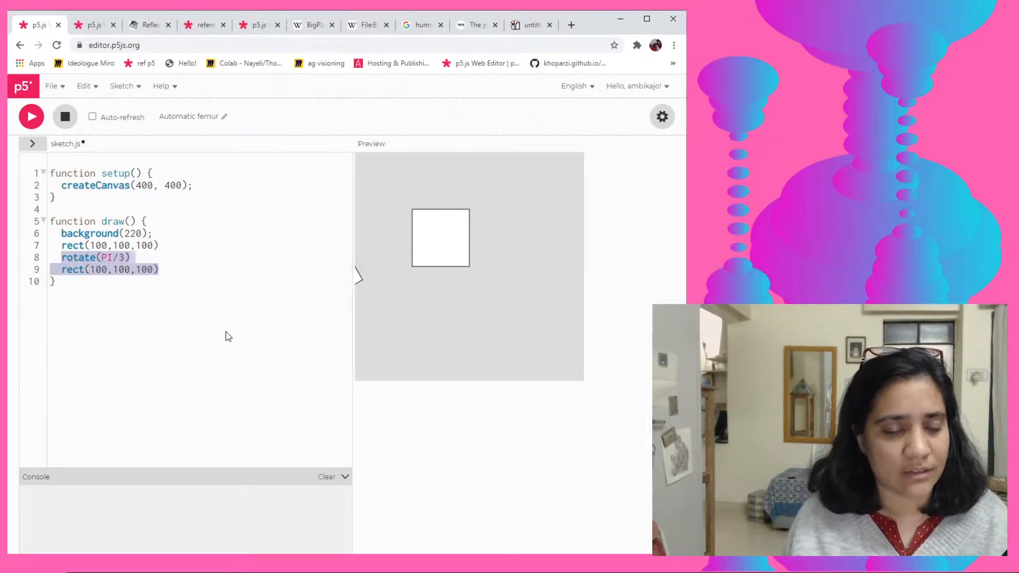
left_click(200, 297)
left_click(125, 256)
type("*fr")
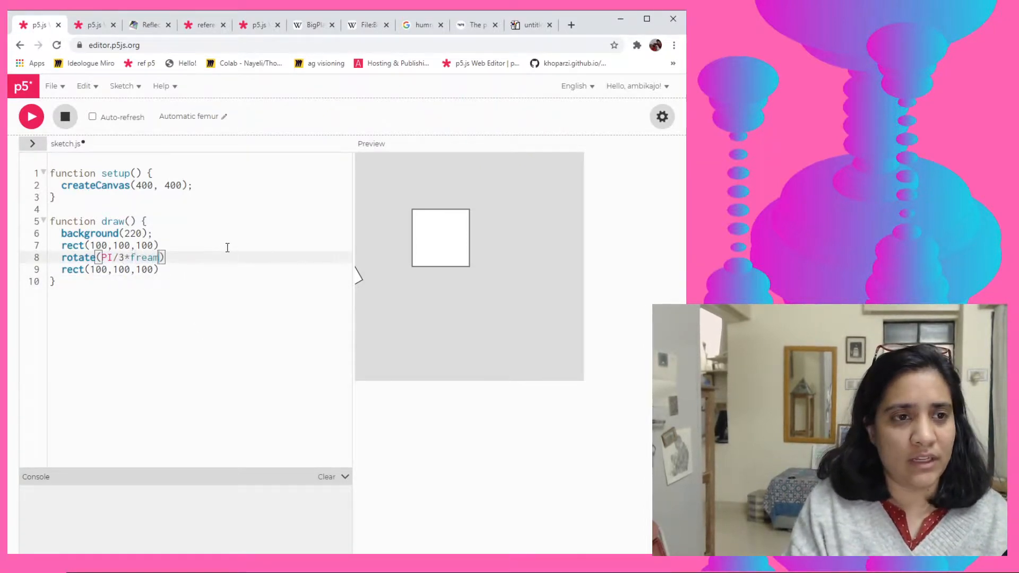
type("ameCount")
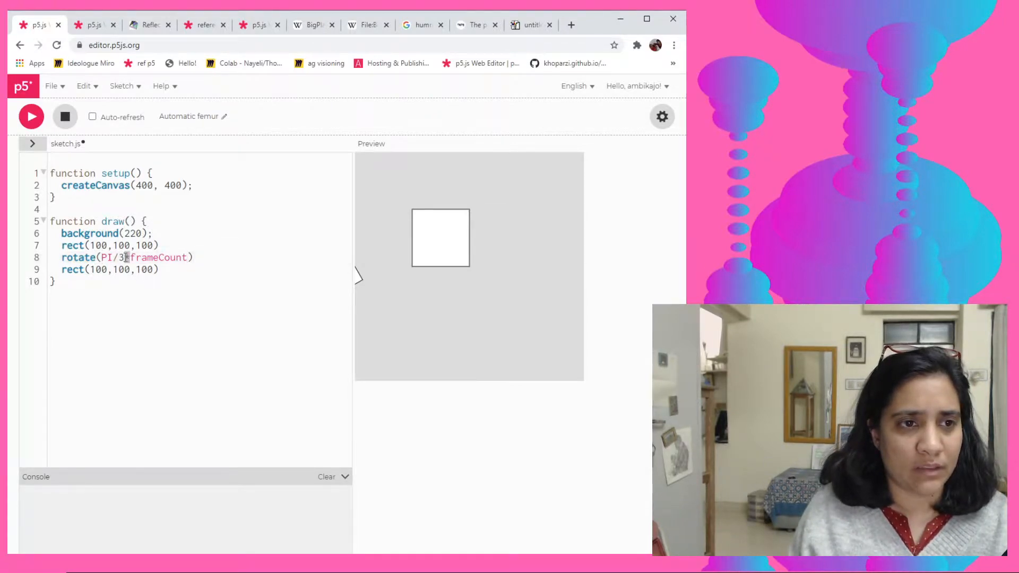
key("End")
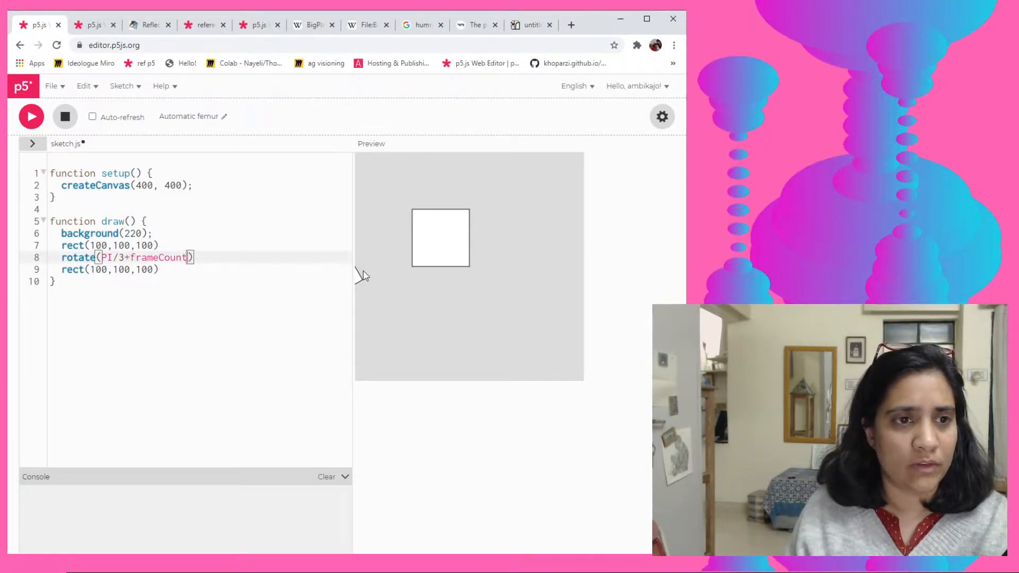
type("*0.")
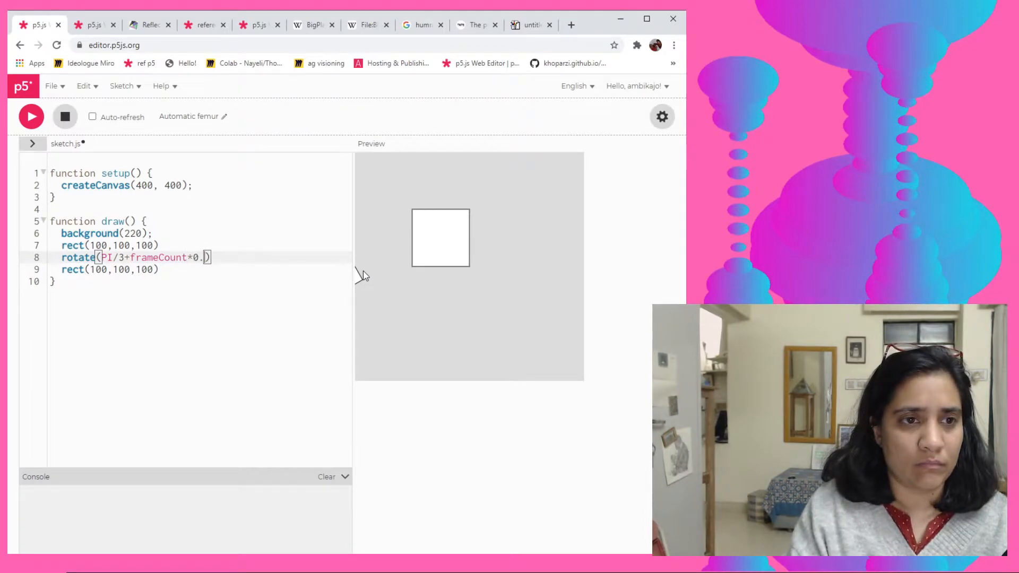
type("1")
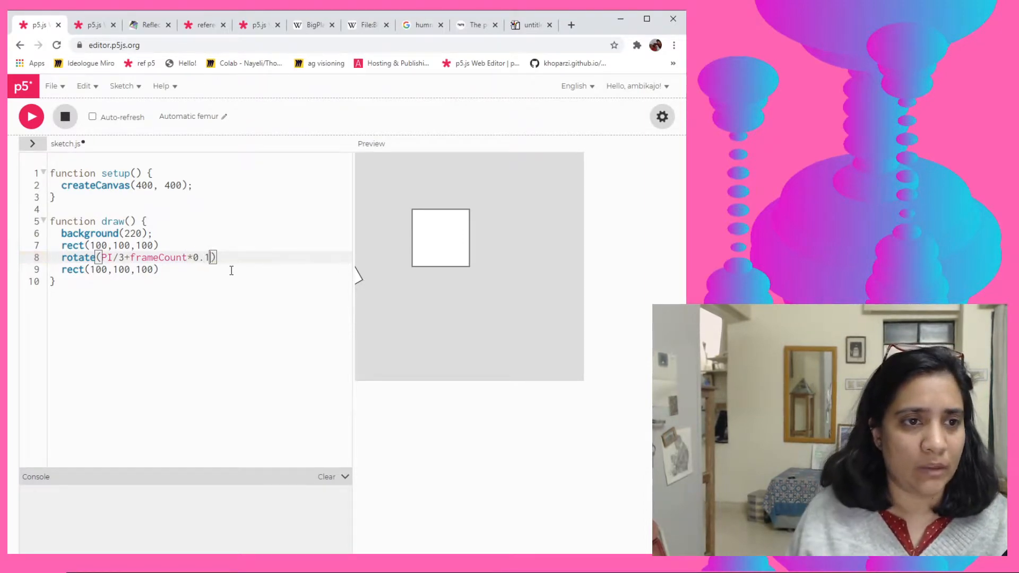
left_click(232, 271)
key("ctrl+slash")
key("ctrl+Return")
left_click(227, 259)
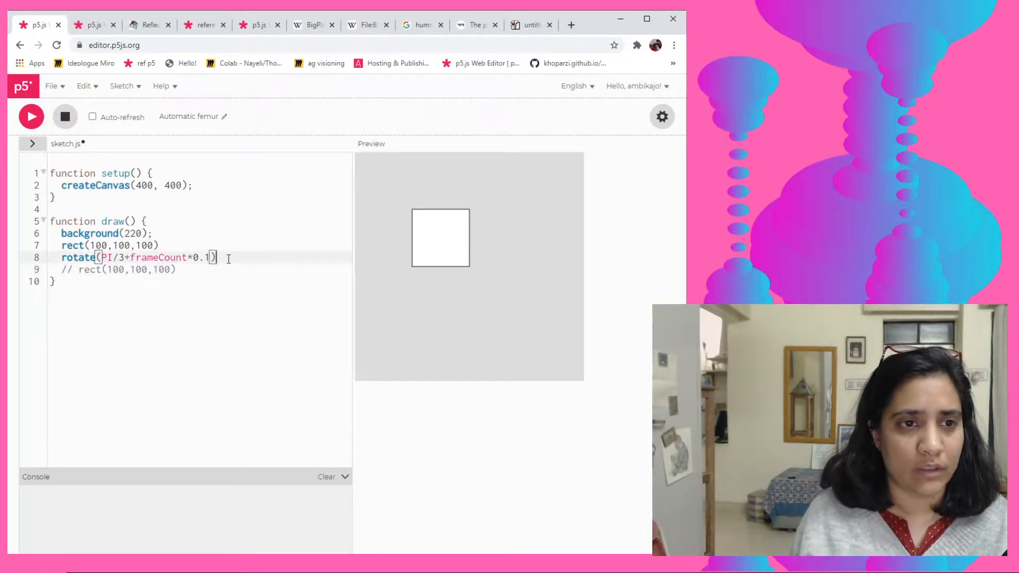
key("alt+Up")
key("ctrl+Return")
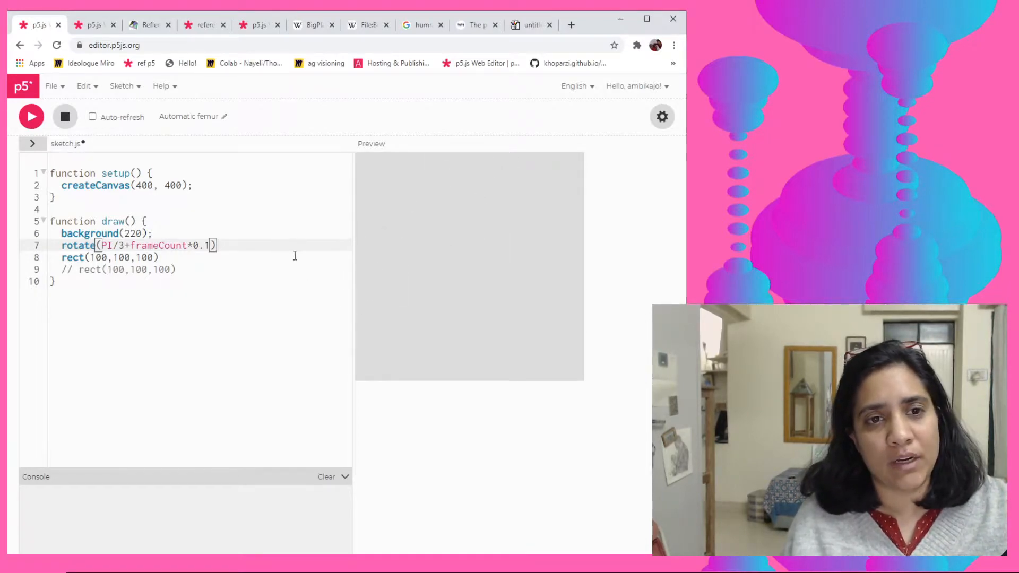
Revert to rotate(PI/3) between the two rects, removing the frameCount multiplier, and rerun the sketch.
left_click(217, 231)
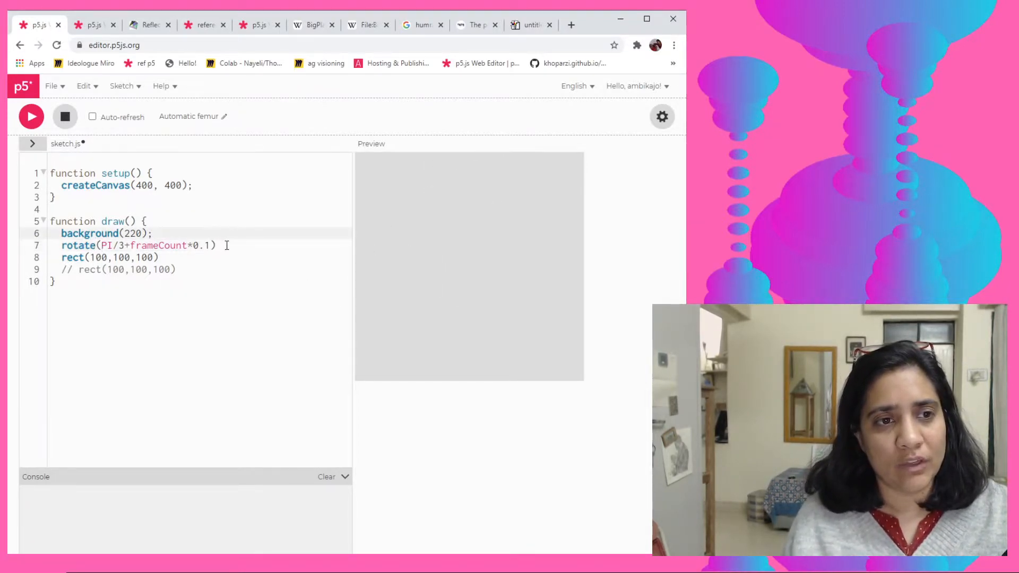
key("Down")
key("alt+Down")
key("Down")
key("ctrl+slash")
left_click(215, 257)
key("BackSpace")
key("BackSpace")
key("BackSpace")
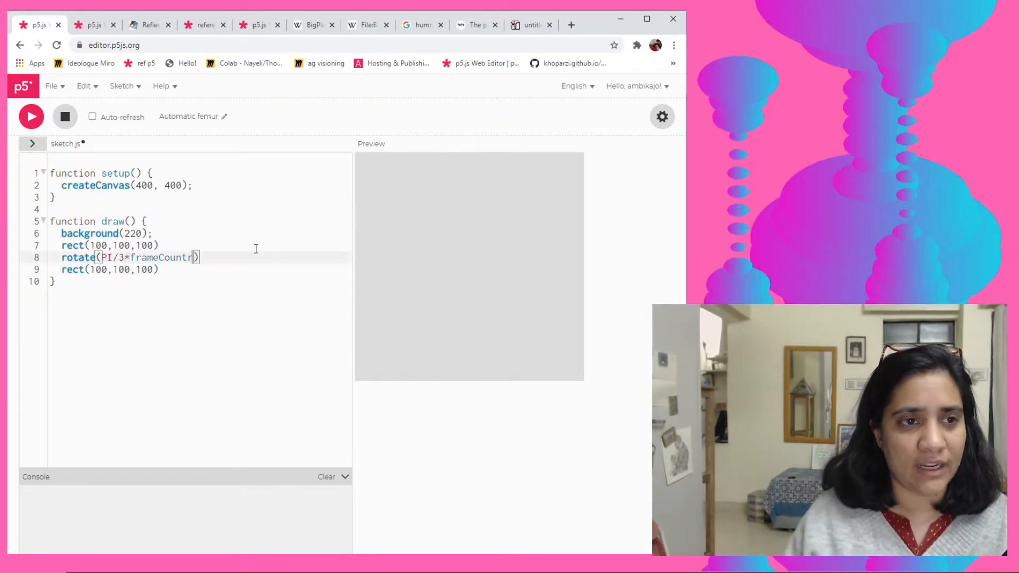
key("BackSpace")
key("Delete")
key("Delete")
key("Delete")
key("Delete")
key("Delete")
key("Delete")
key("ctrl+Return")
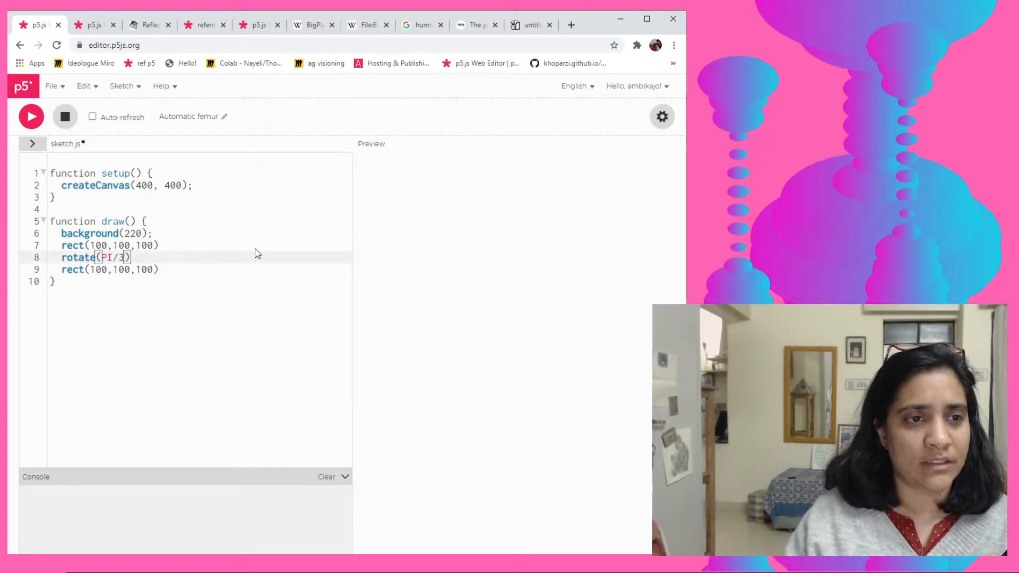
left_click(183, 273)
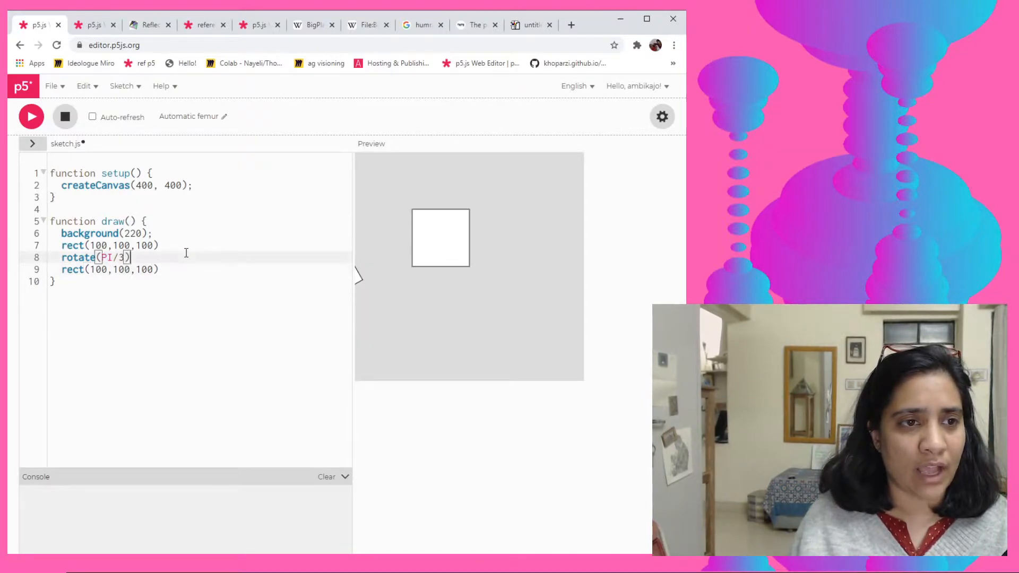
Add translate(width/2,height/2) before the first square, change it to rect(0,0,100) and run.
left_click(171, 233)
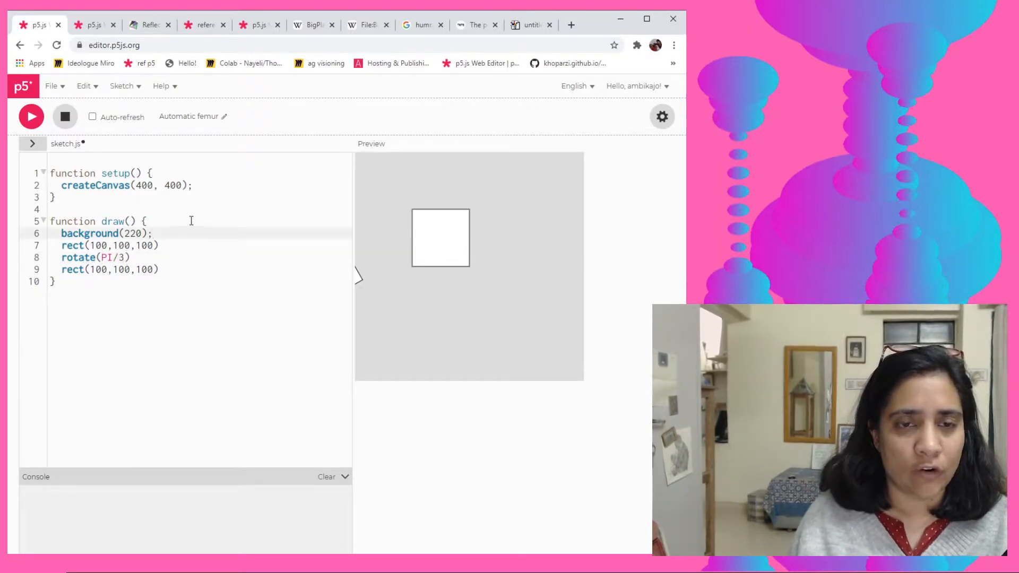
key("Return")
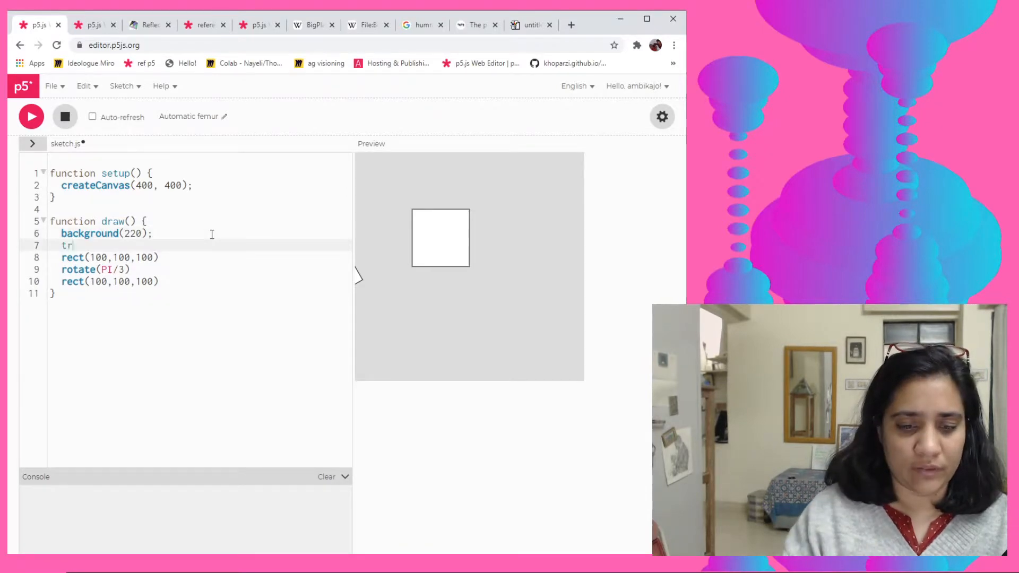
type("transla")
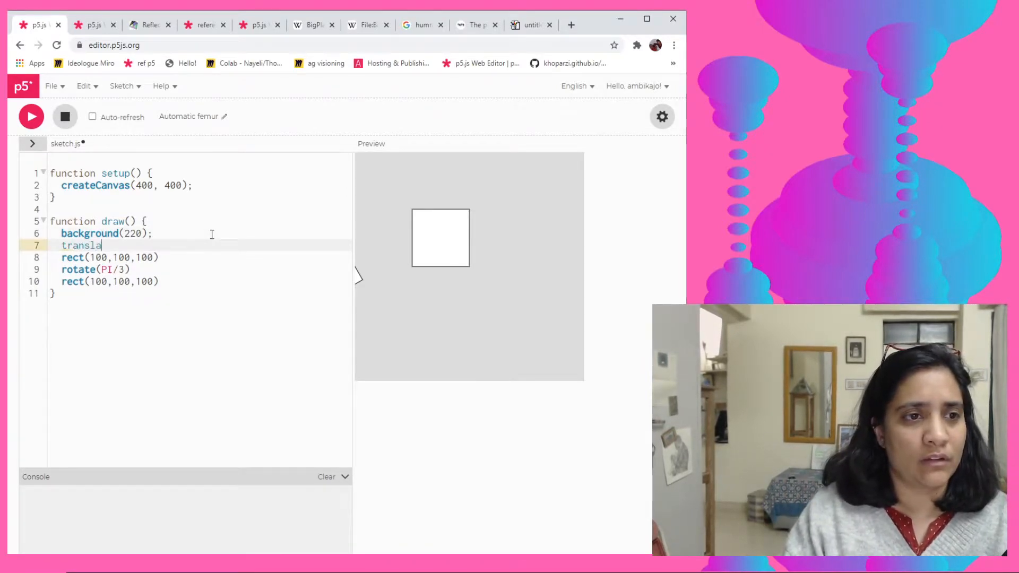
type("te(width")
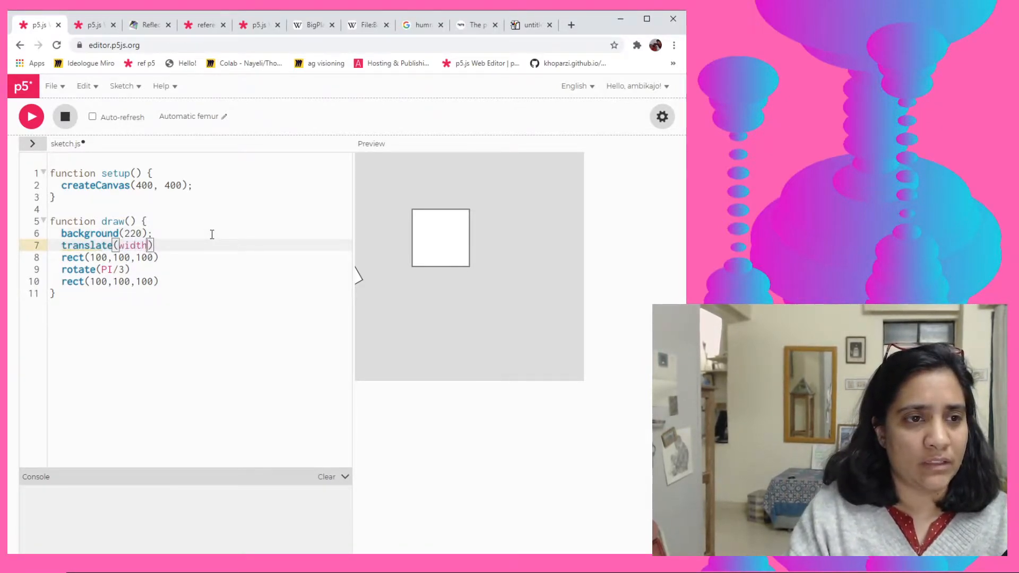
type("/2,height/.2")
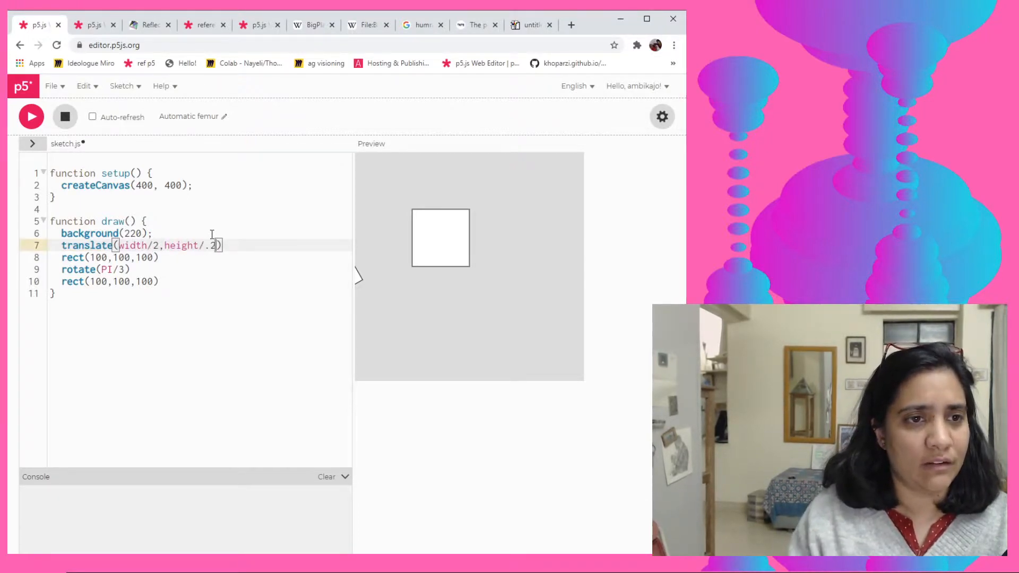
key("BackSpace")
double_click(99, 257)
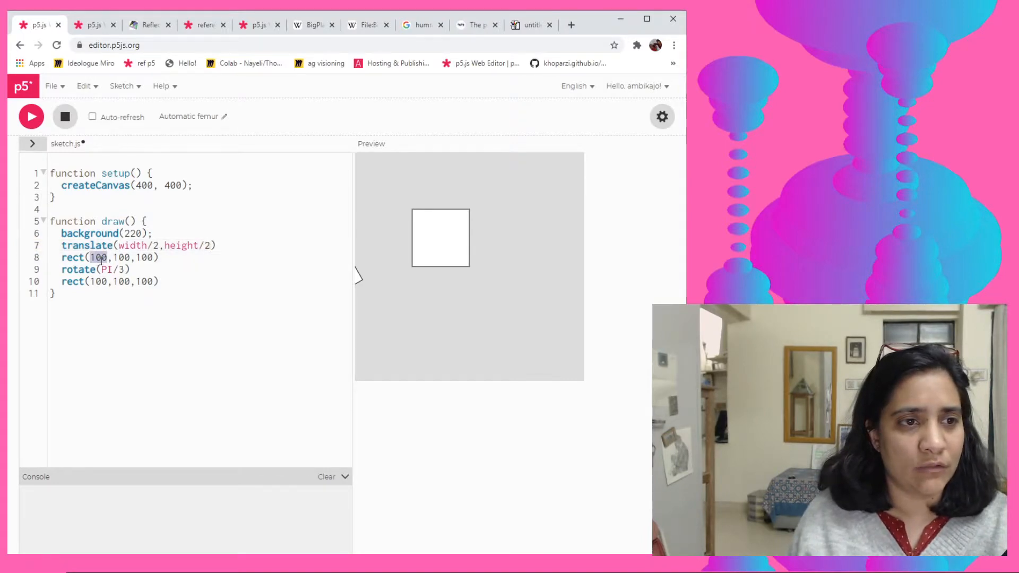
type("0")
double_click(108, 258)
type("0")
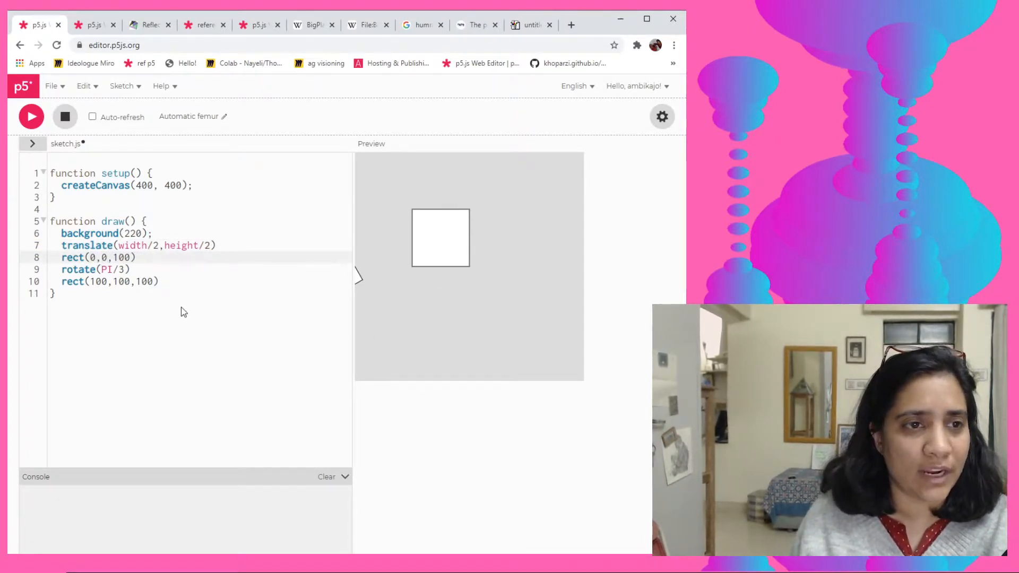
key("ctrl+Return")
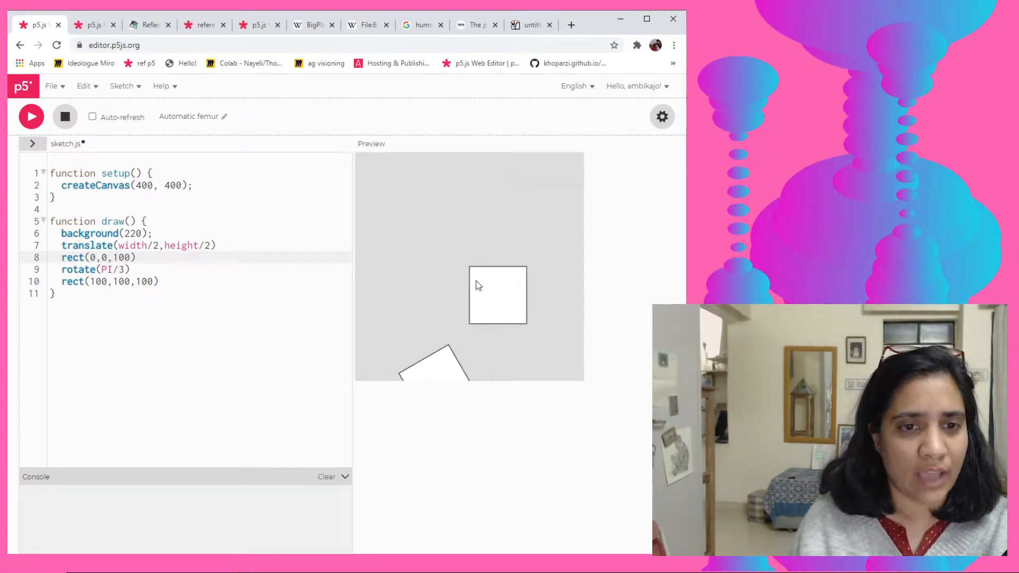
Paste the translate line before the rotation and wrap the first square in its own push/pop block.
left_click_drag(62, 245, 244, 249)
key("ctrl+c")
left_click(198, 257)
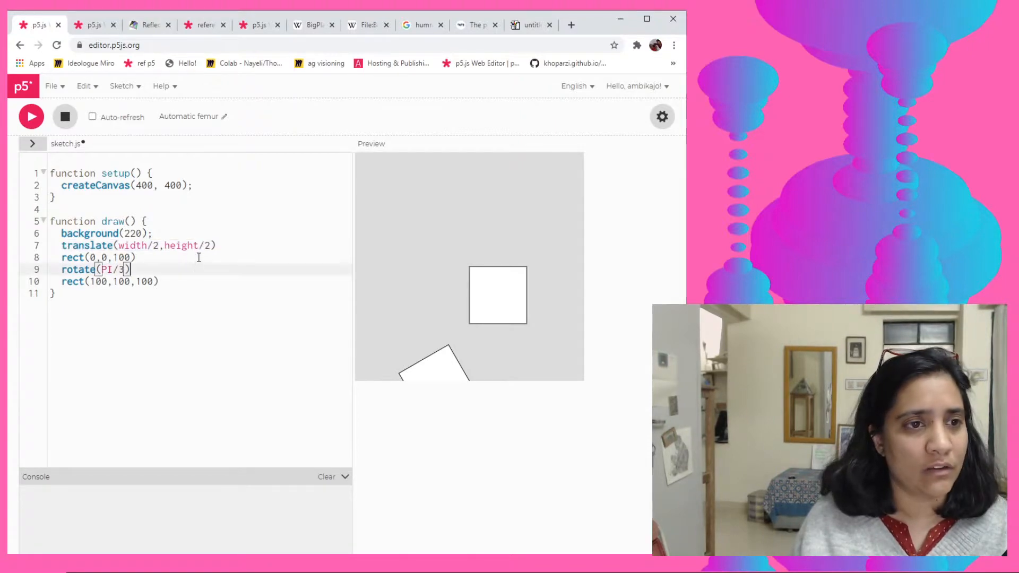
key("Return")
key("Return")
key("ctrl+v")
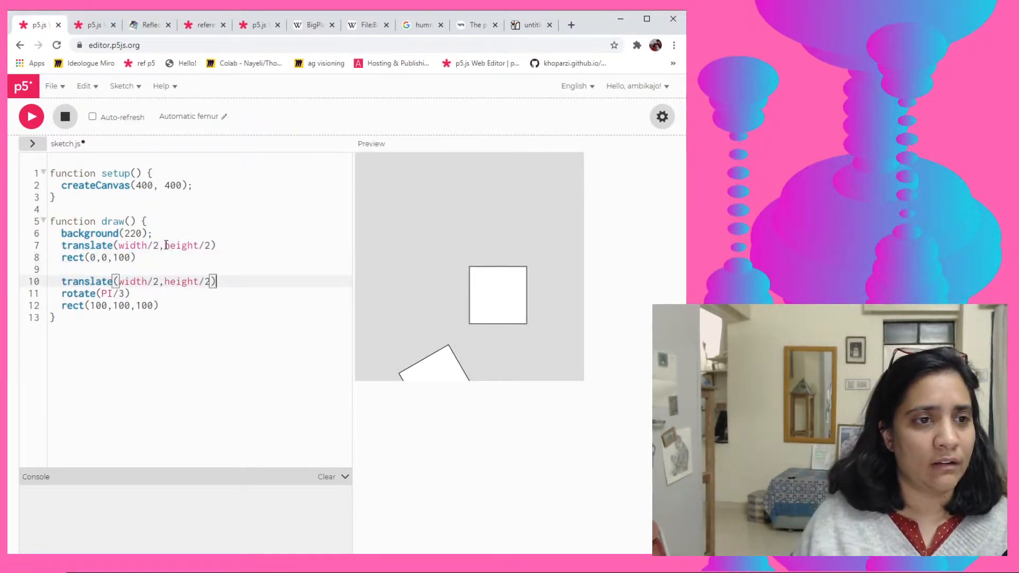
left_click(171, 231)
key("Return")
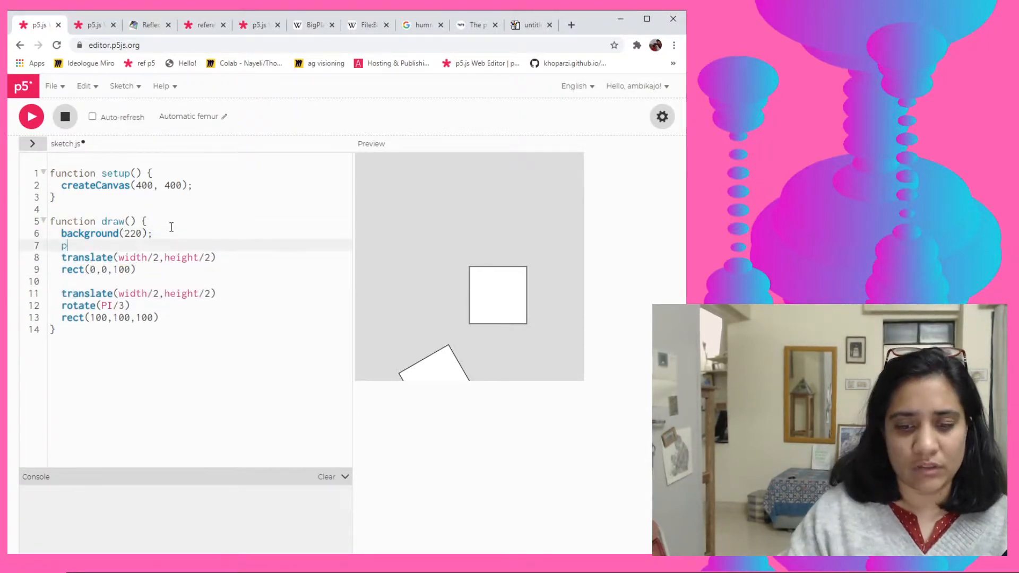
type("push()")
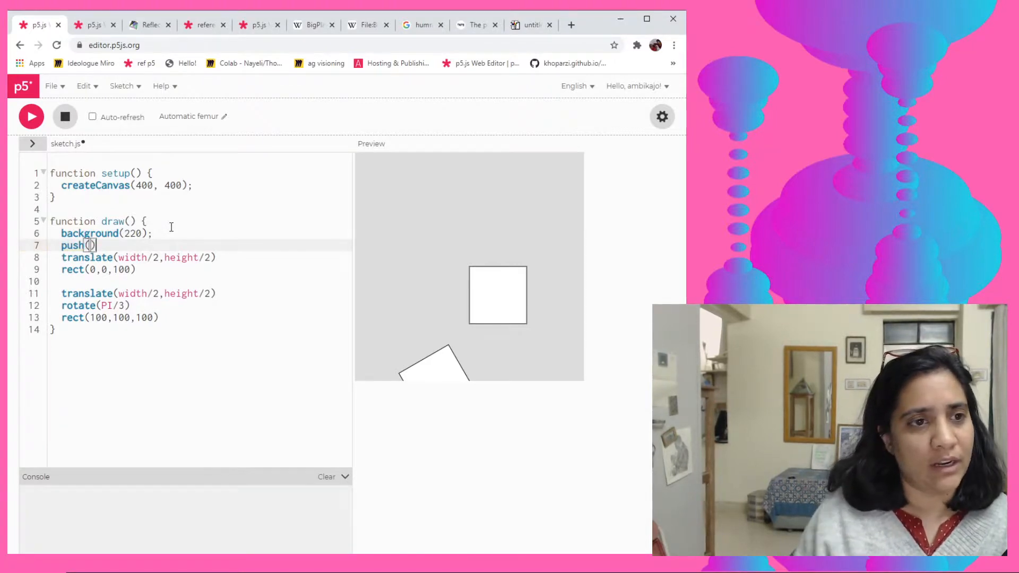
left_click(122, 283)
type("pop()")
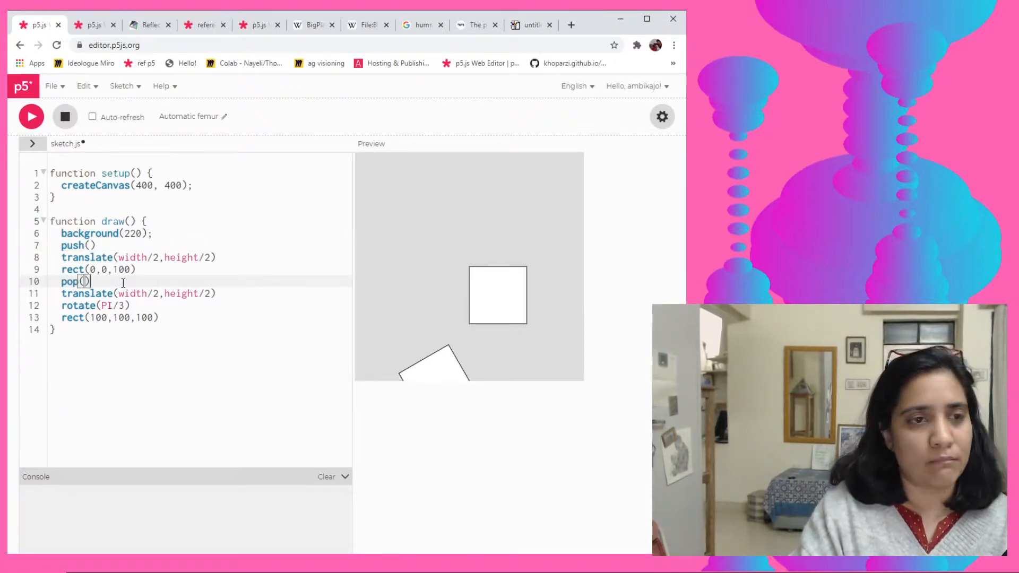
key("Return")
key("Return")
type("ush()")
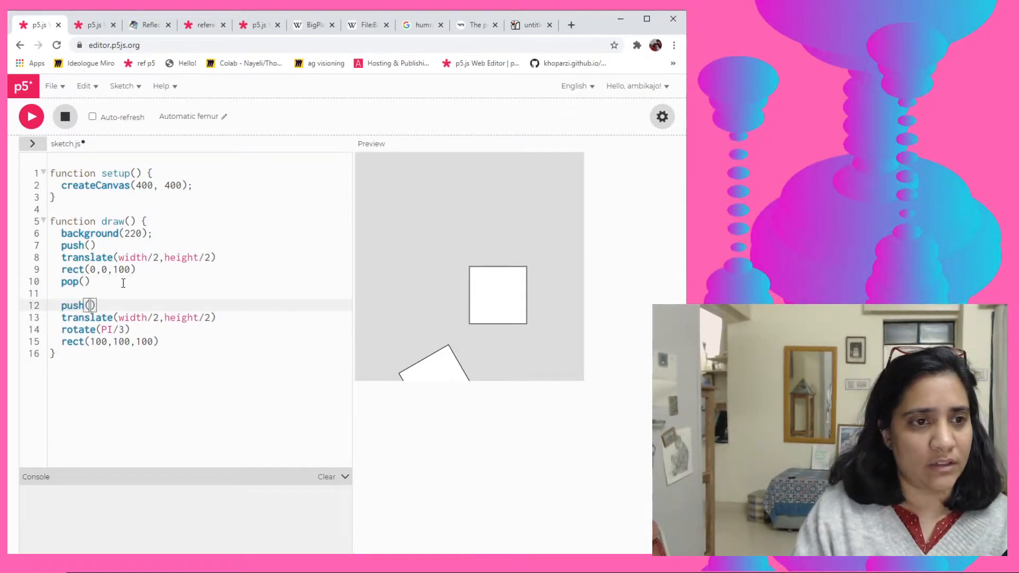
Close the rotated square's push/pop block, change it to rect(0,0,100) and run to see both squares.
left_click(173, 342)
key("Return")
type("p")
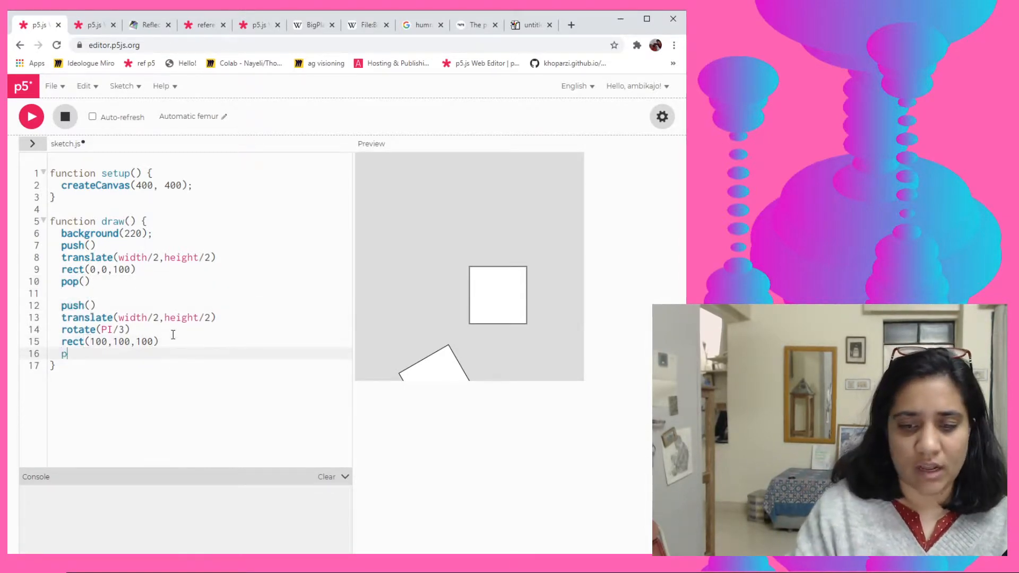
type("op()")
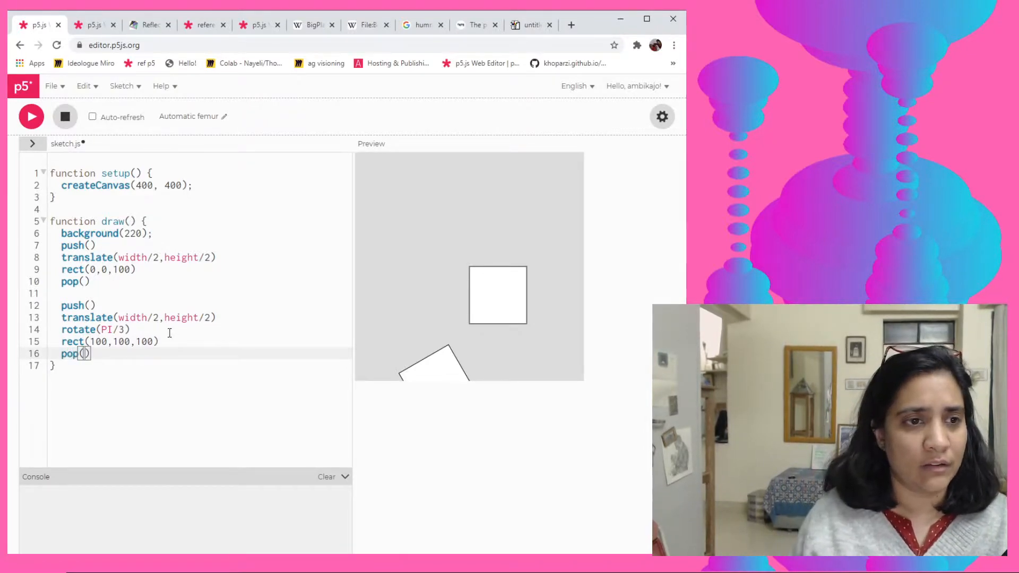
double_click(98, 342)
type("0")
double_click(112, 342)
type("0")
key("ctrl+Return")
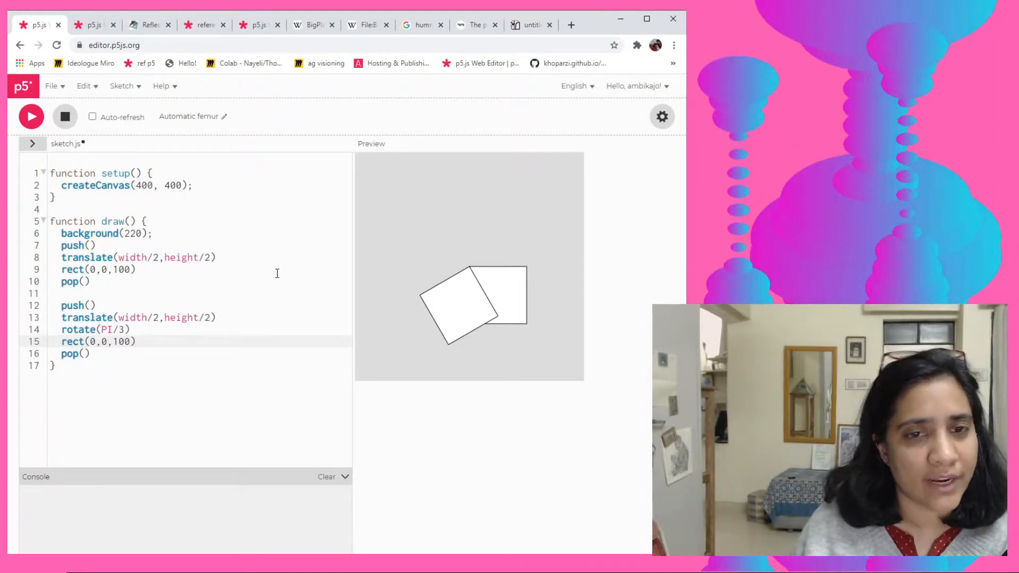
Separate the two push/pop blocks with a blank line and select the unrotated square's block.
left_click(237, 186)
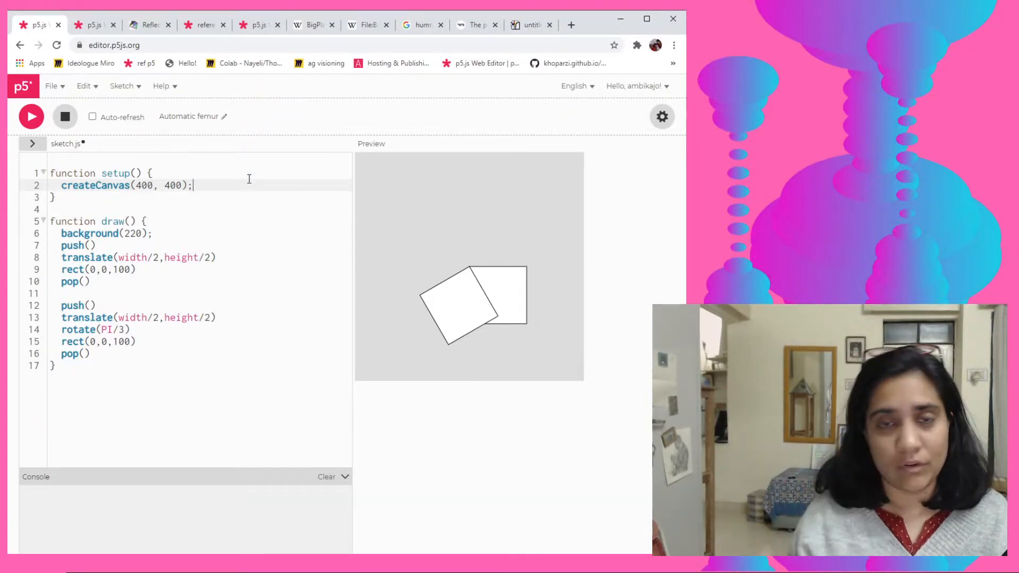
left_click(218, 234)
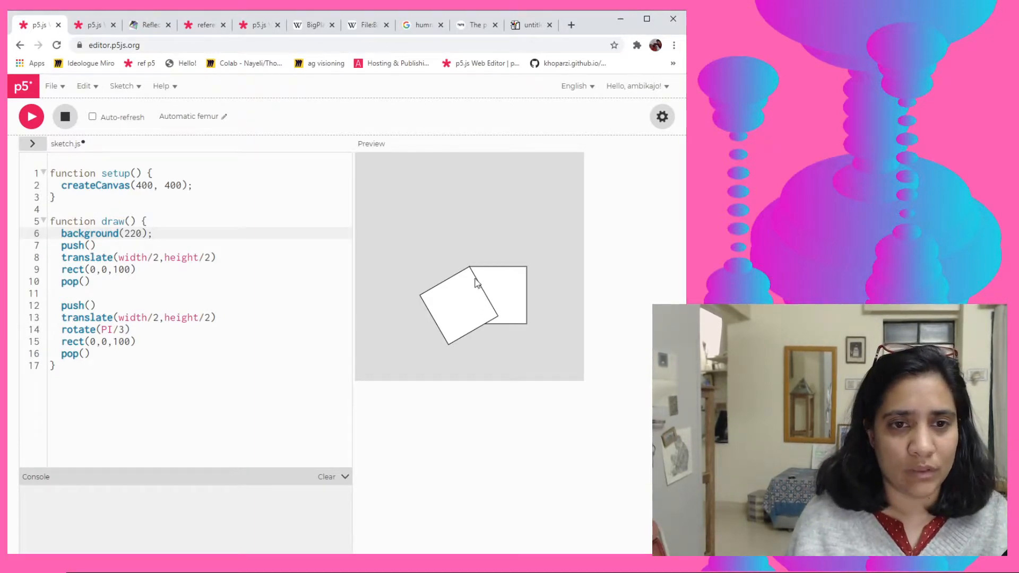
left_click_drag(92, 354, 61, 305)
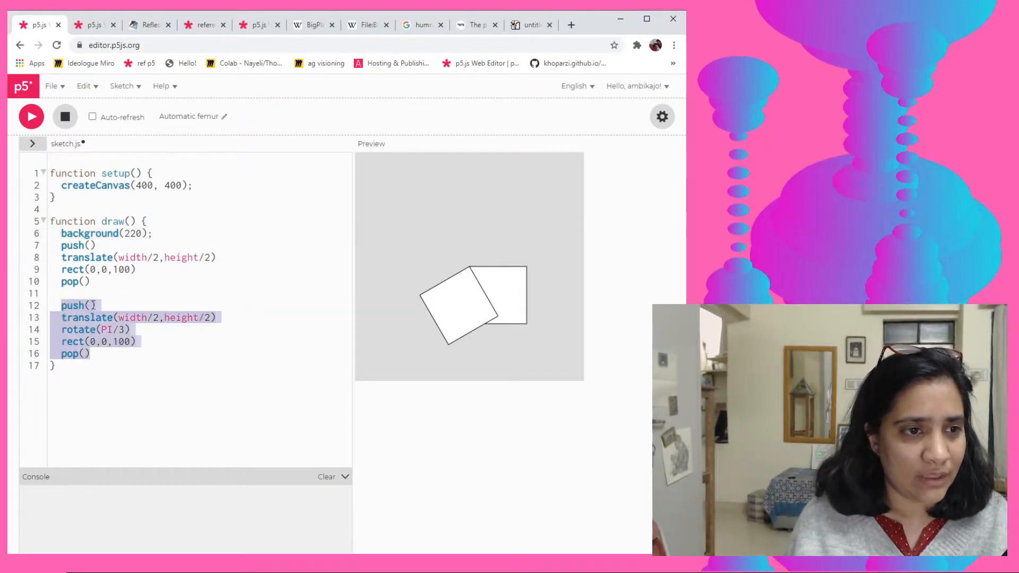
left_click_drag(61, 246, 89, 281)
left_click(109, 294)
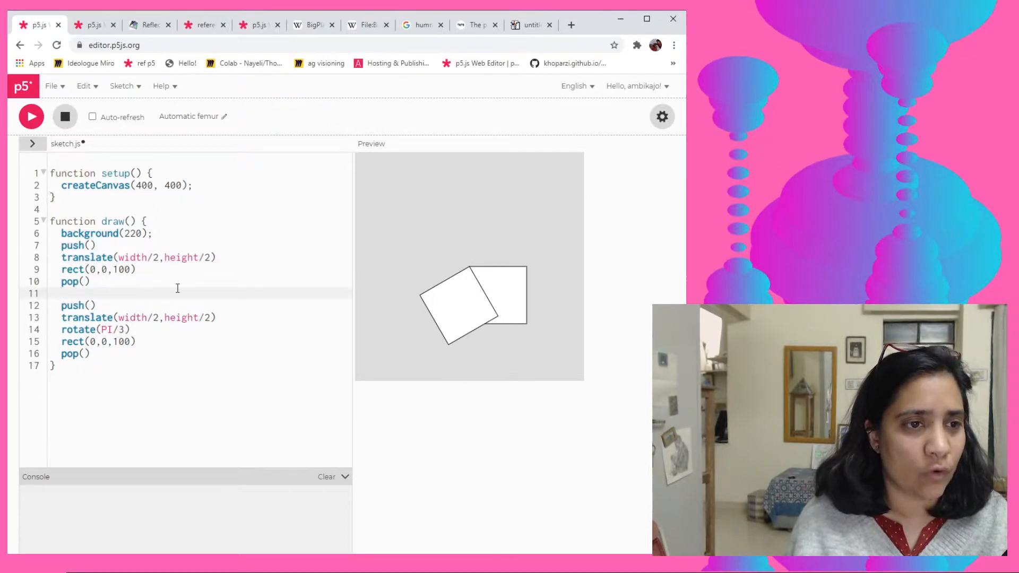
key("Return")
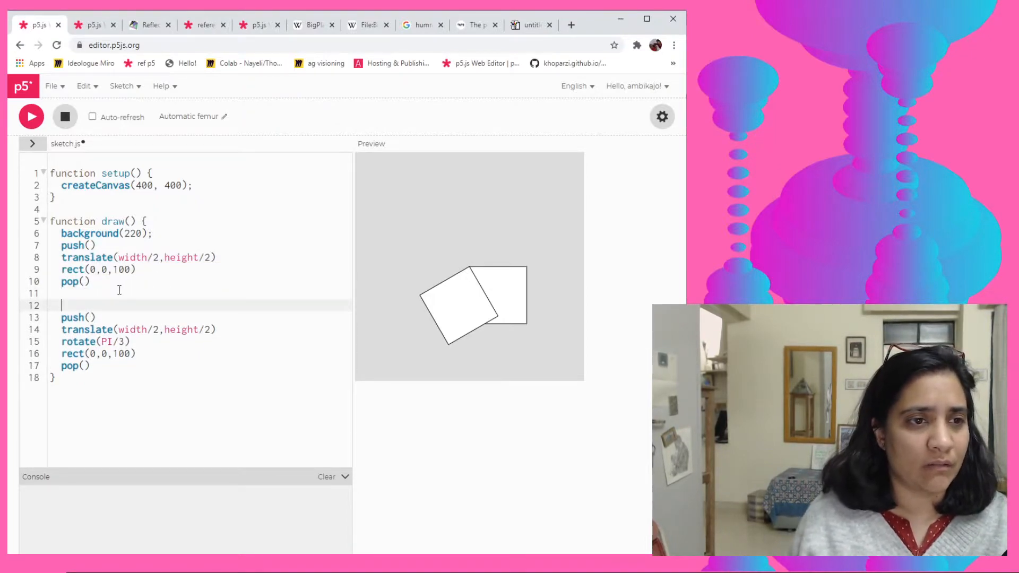
left_click_drag(92, 282, 55, 250)
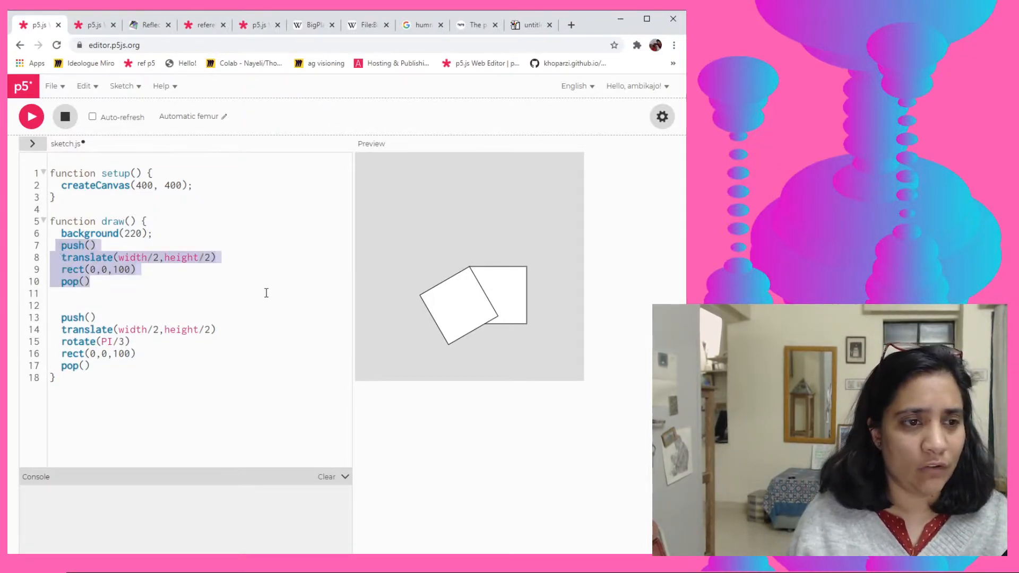
Comment out the unrotated block, start a for loop above the rotated one and add angleMode(DEGREES) in setup.
key("ctrl+slash")
left_click(152, 306)
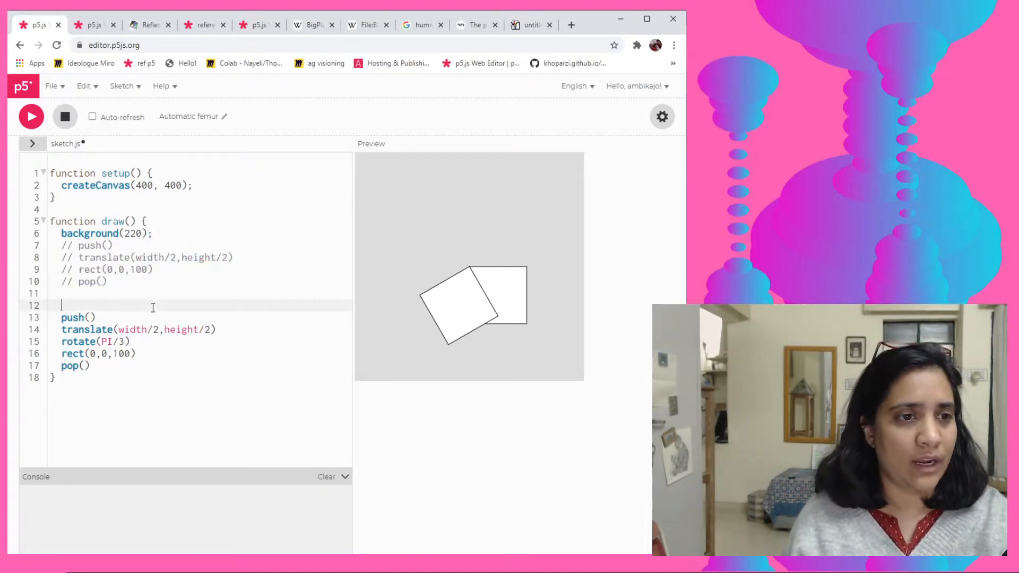
type("for(")
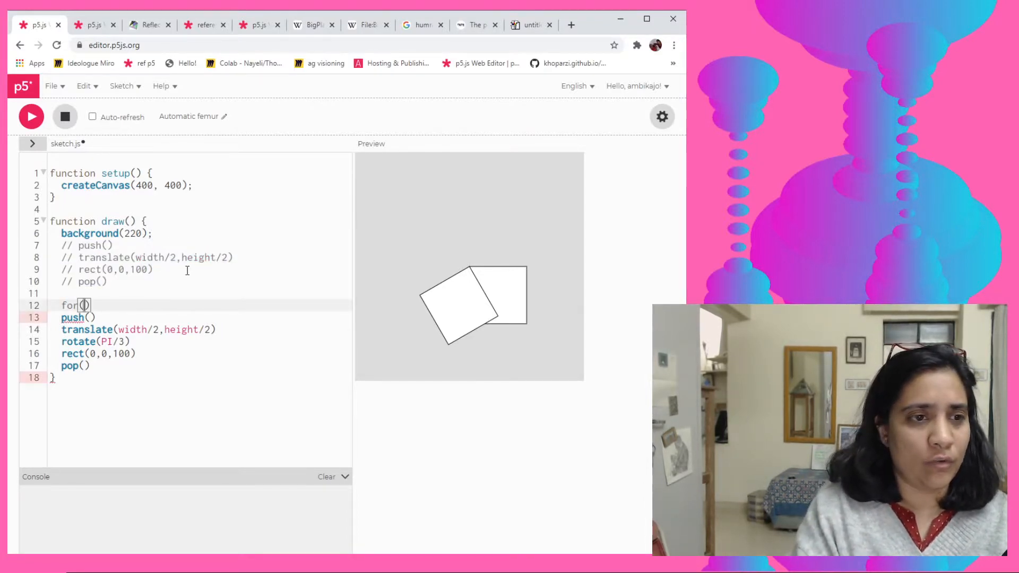
type("i=0")
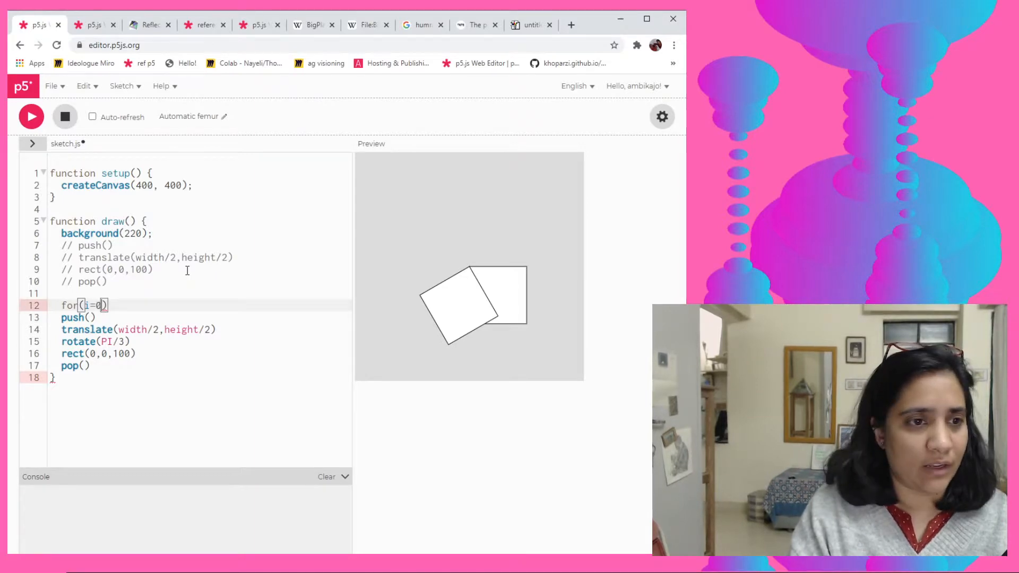
type(";i")
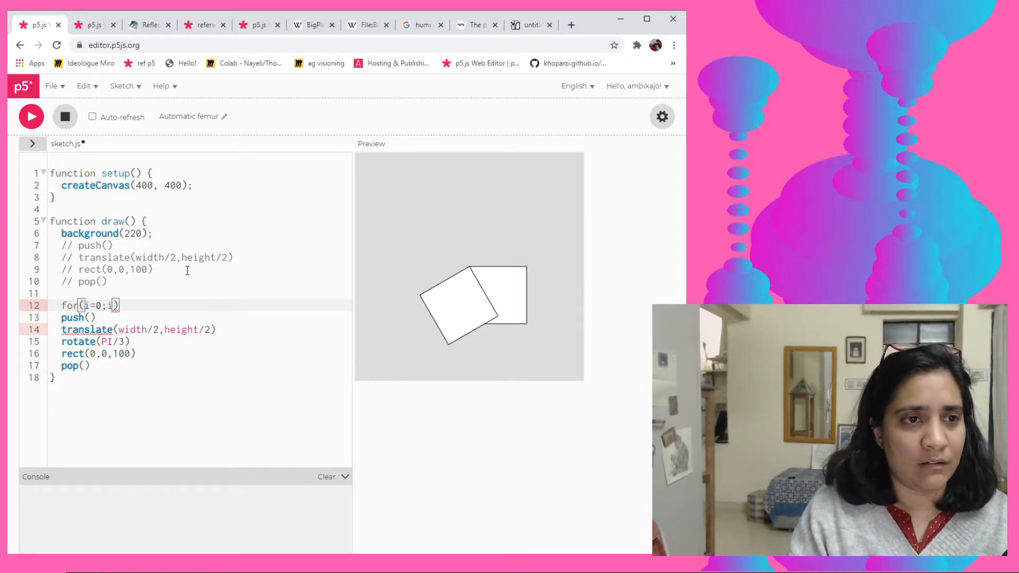
left_click(51, 174)
key("Return")
left_click(216, 196)
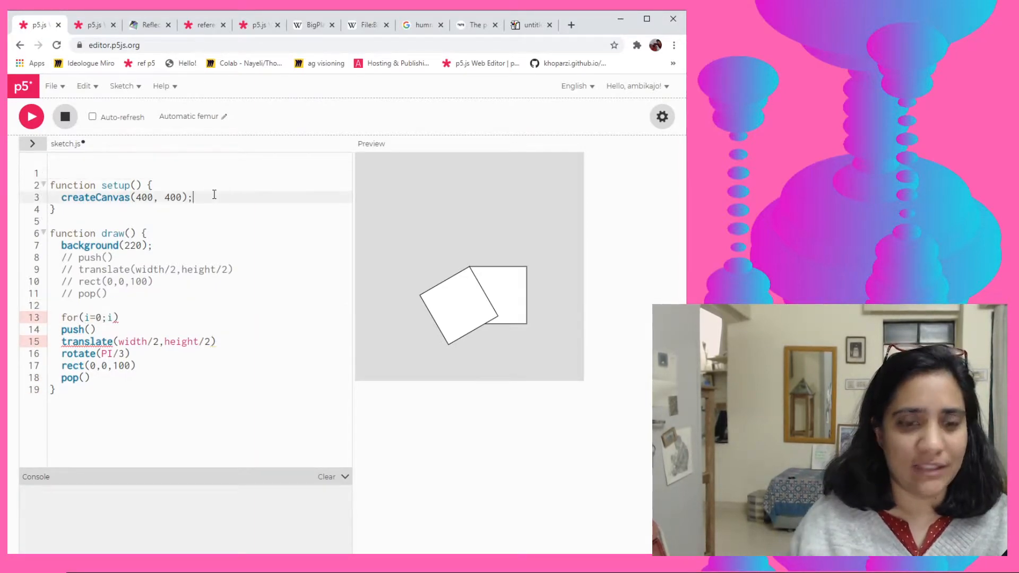
key("Return")
type("angleMode(")
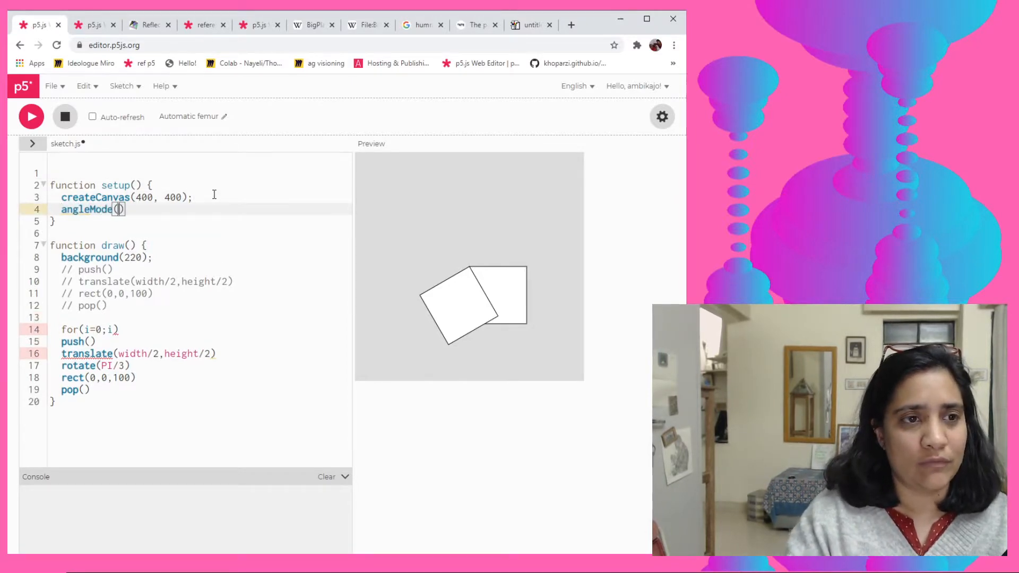
type("DEGREES")
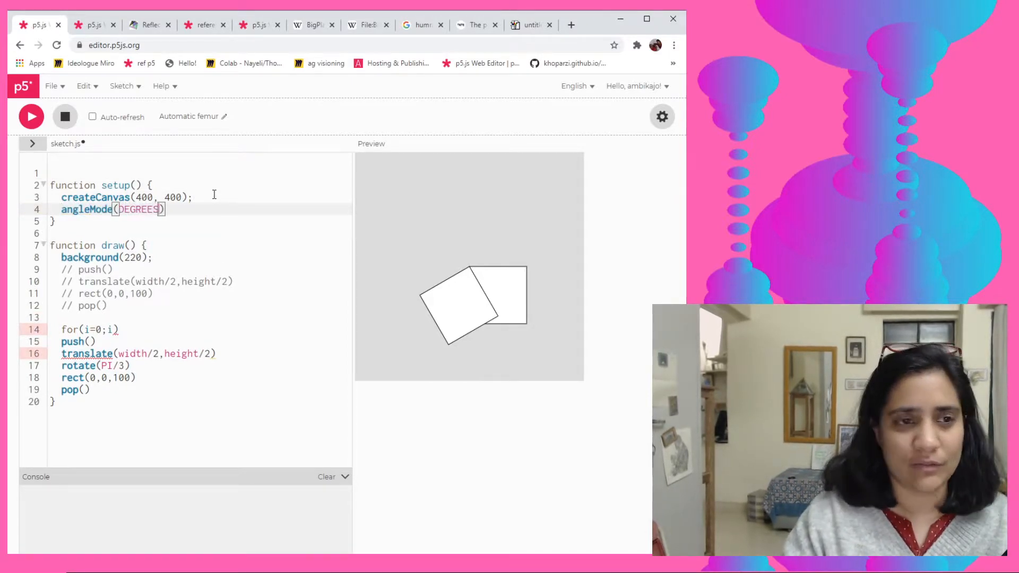
Extend the loop header to for(i=0;i<360;, checking the Rotate (60) diagram in JS Paint.
left_click_drag(101, 365, 115, 366)
left_click(113, 329)
type("<")
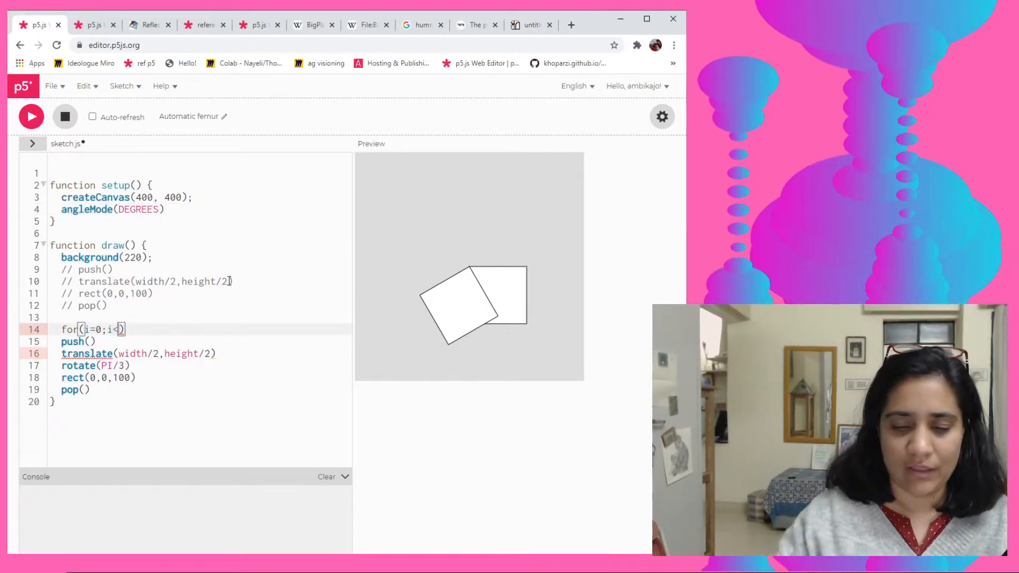
type("360")
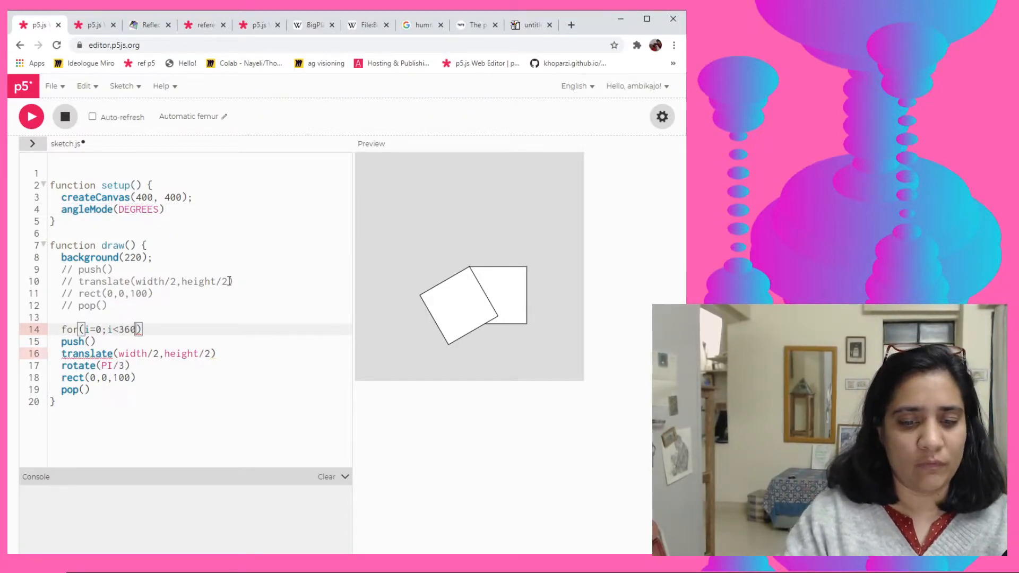
type(";")
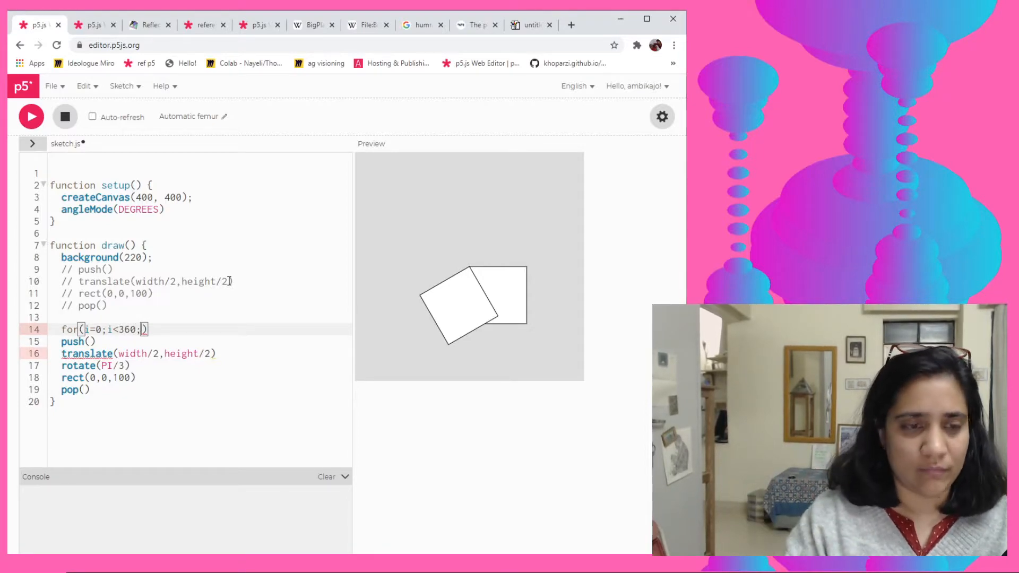
left_click(528, 25)
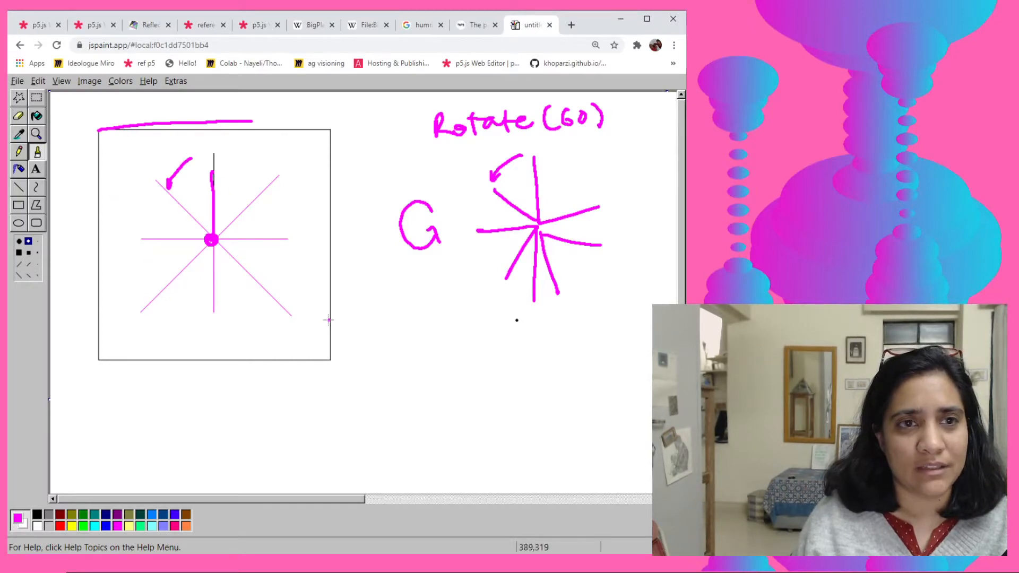
left_click(39, 25)
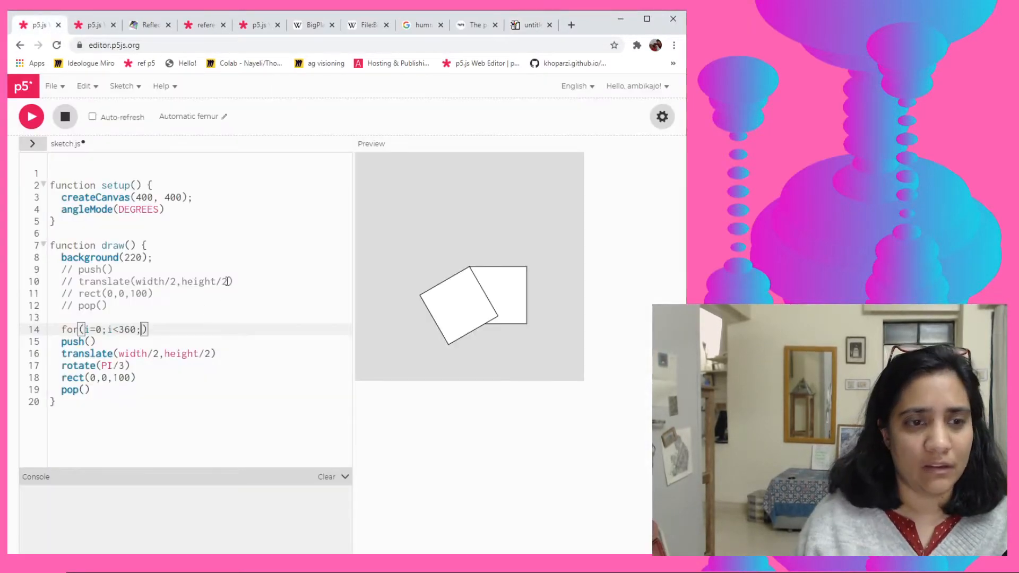
type("i+=")
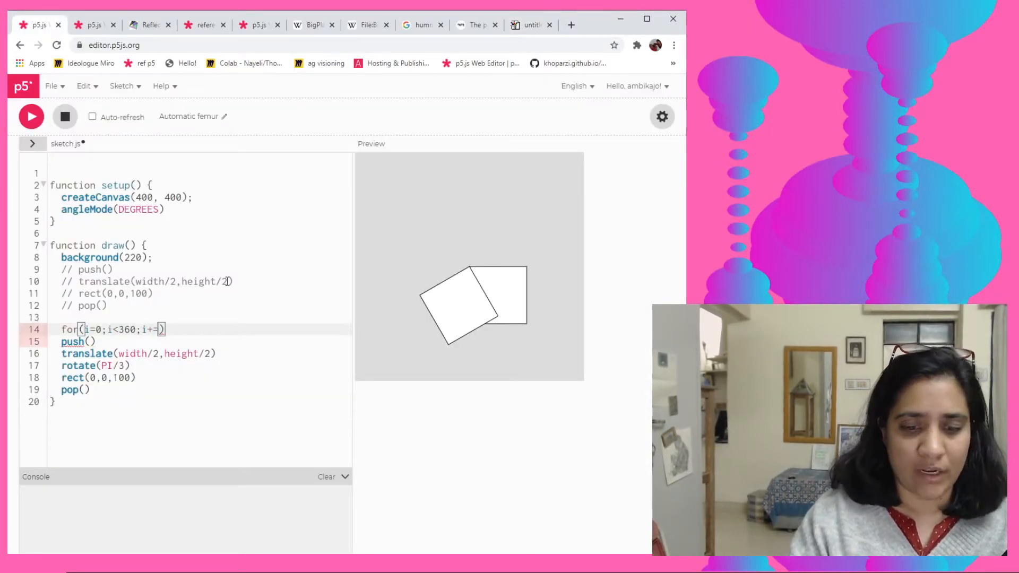
type("60")
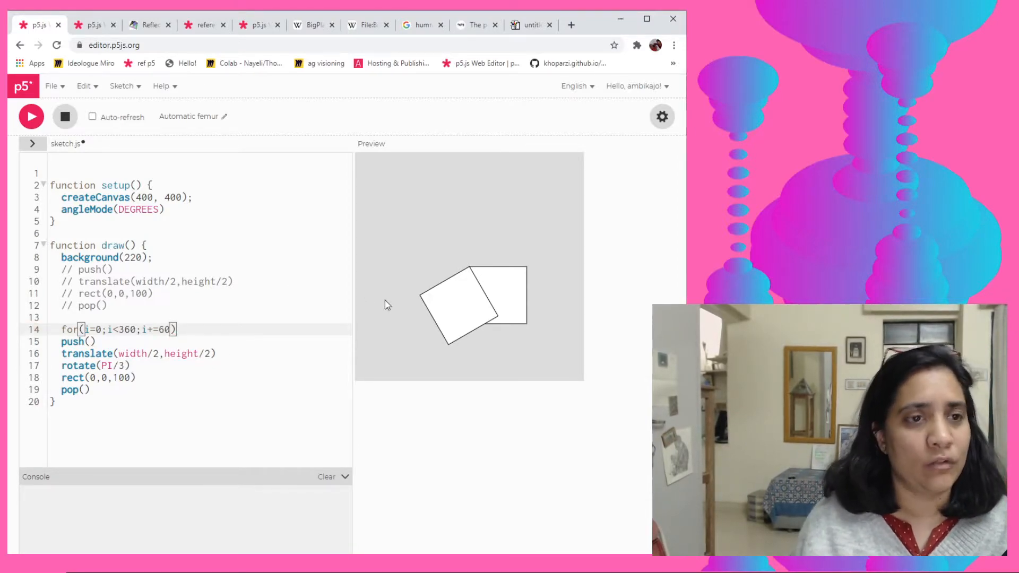
Finish the loop as i+=60 with rotate(i) so six squares are drawn 60 degrees apart.
left_click_drag(102, 365, 117, 366)
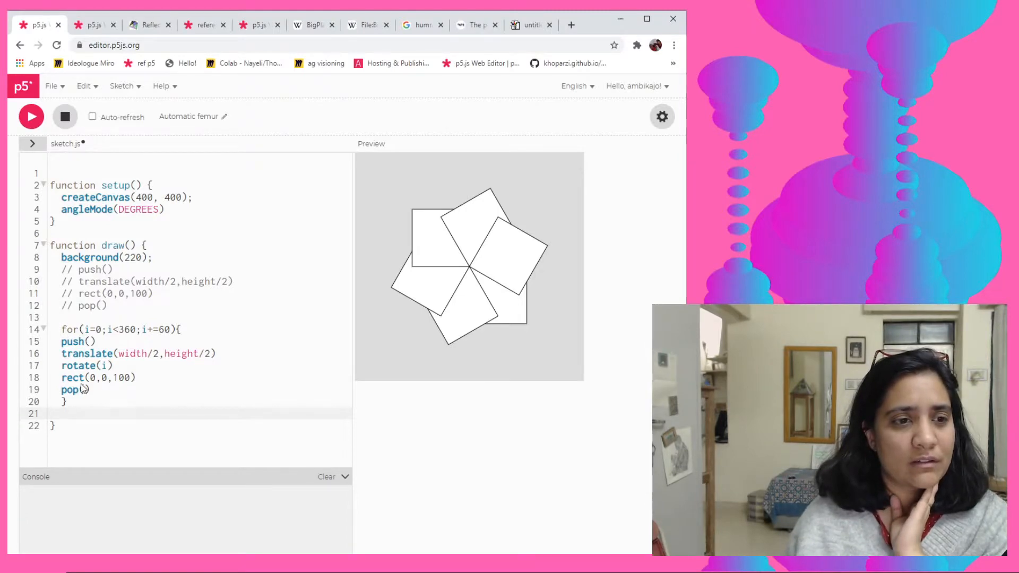
left_click(113, 376)
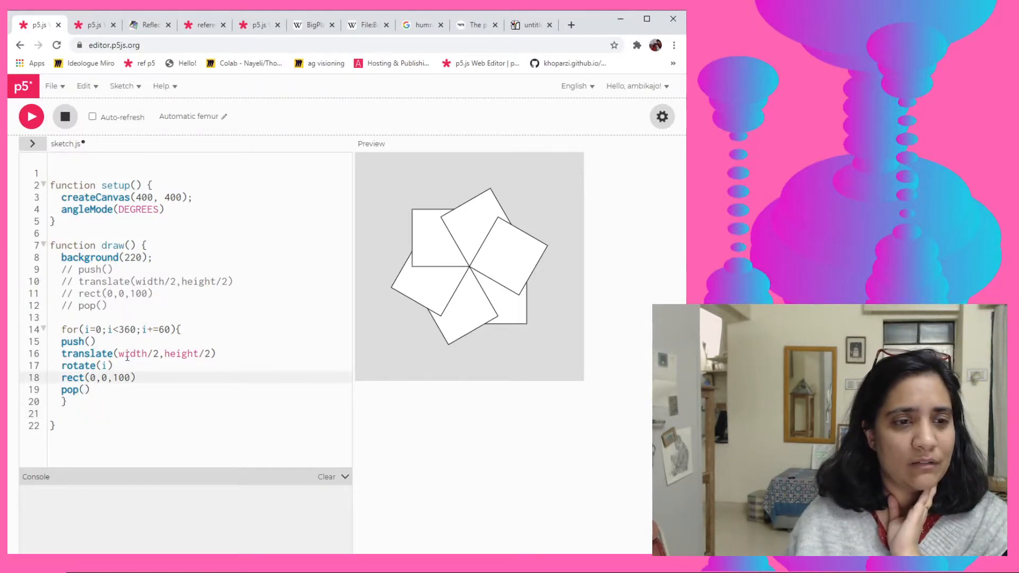
left_click(104, 354)
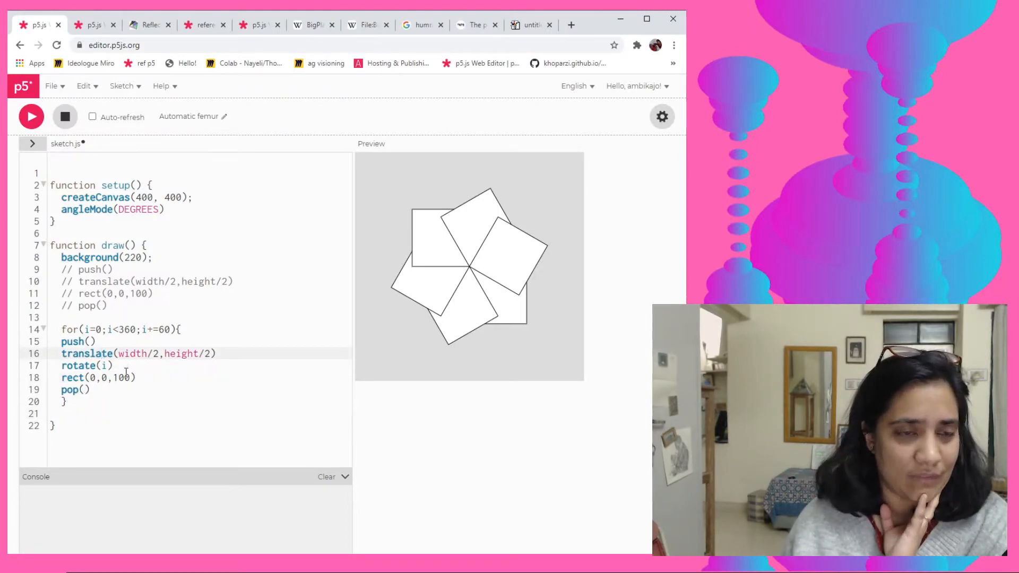
left_click(122, 379)
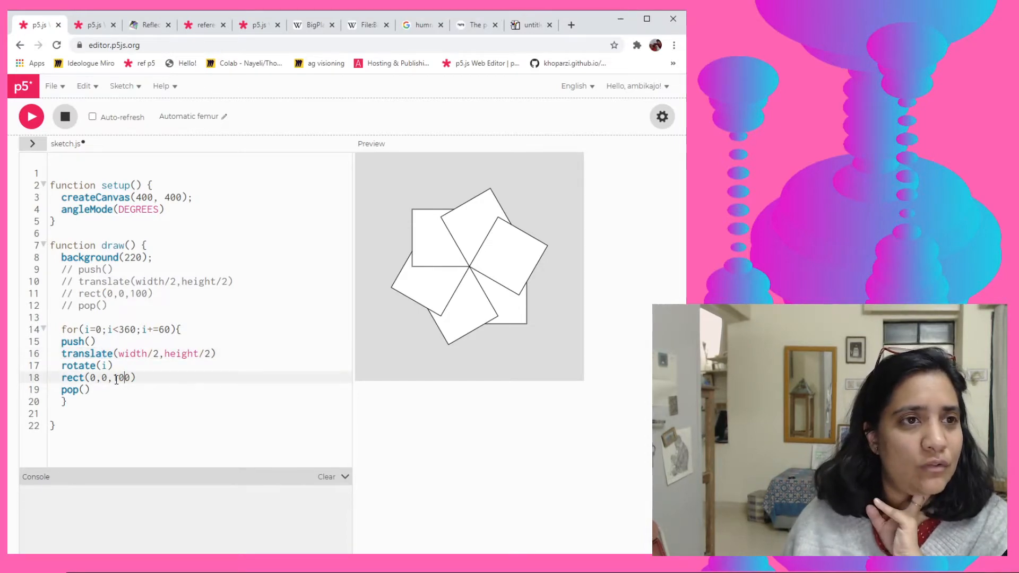
left_click(102, 365)
left_click_drag(62, 330, 193, 332)
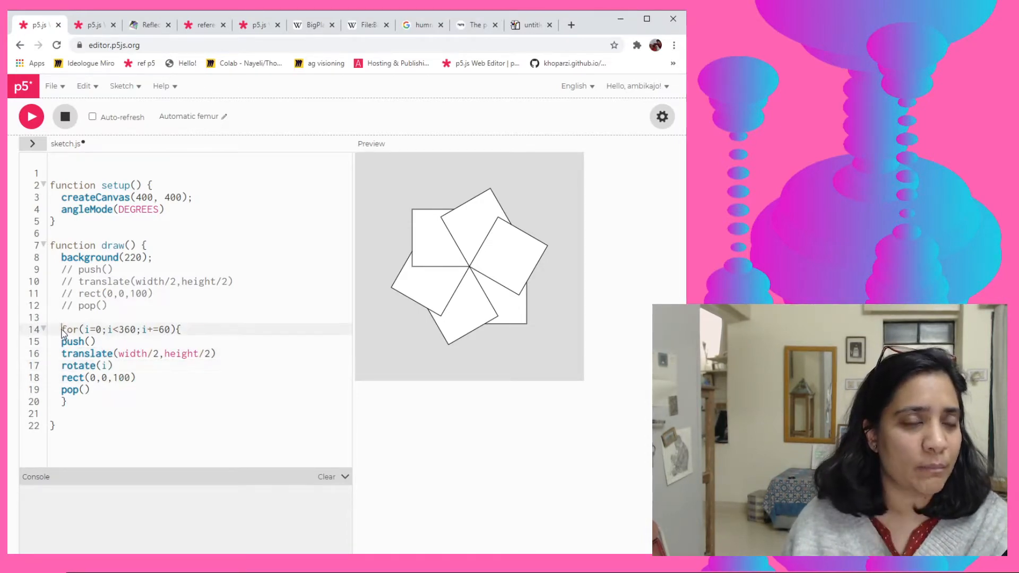
Move to the fractal tree sketch and review its stroke and angle assignment lines.
key("ctrl+Tab")
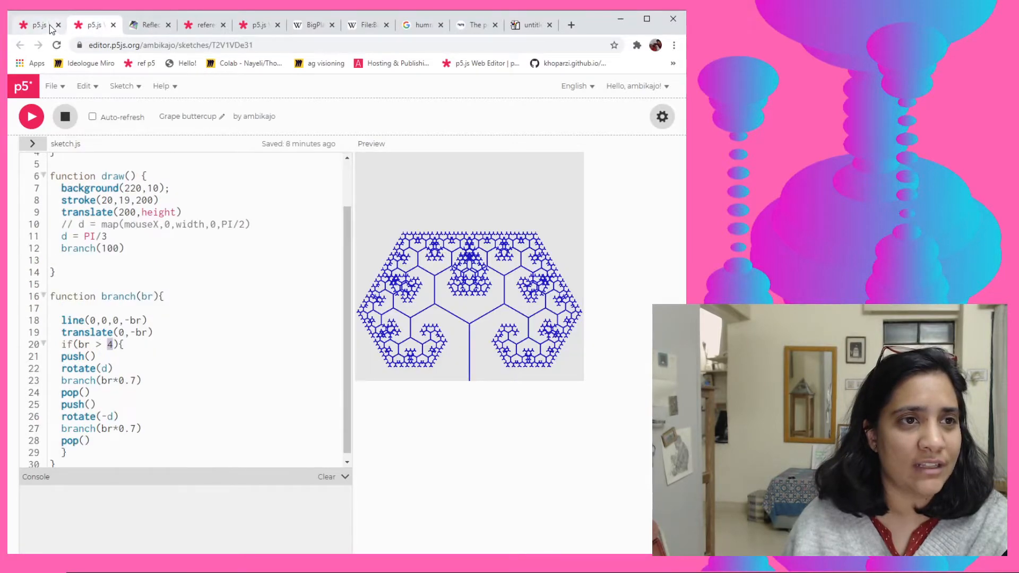
key("ctrl+shift+Tab")
left_click(133, 406)
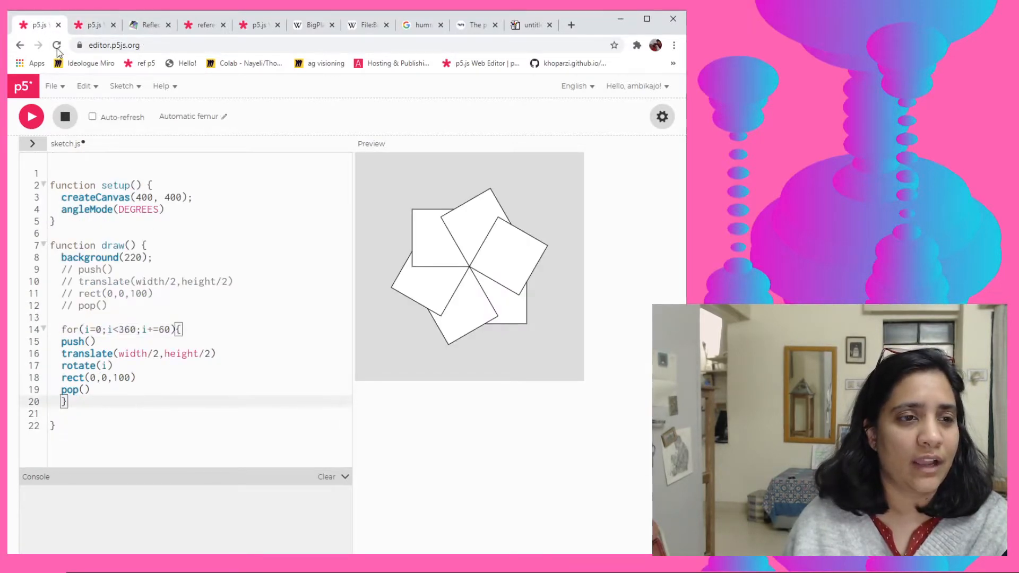
left_click(95, 25)
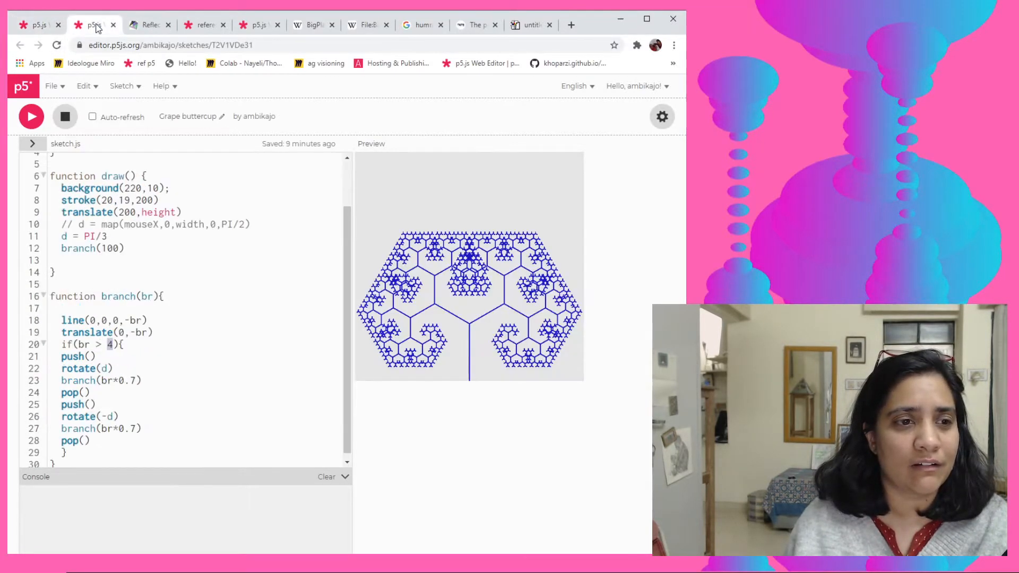
scroll(141, 365, "up", 3)
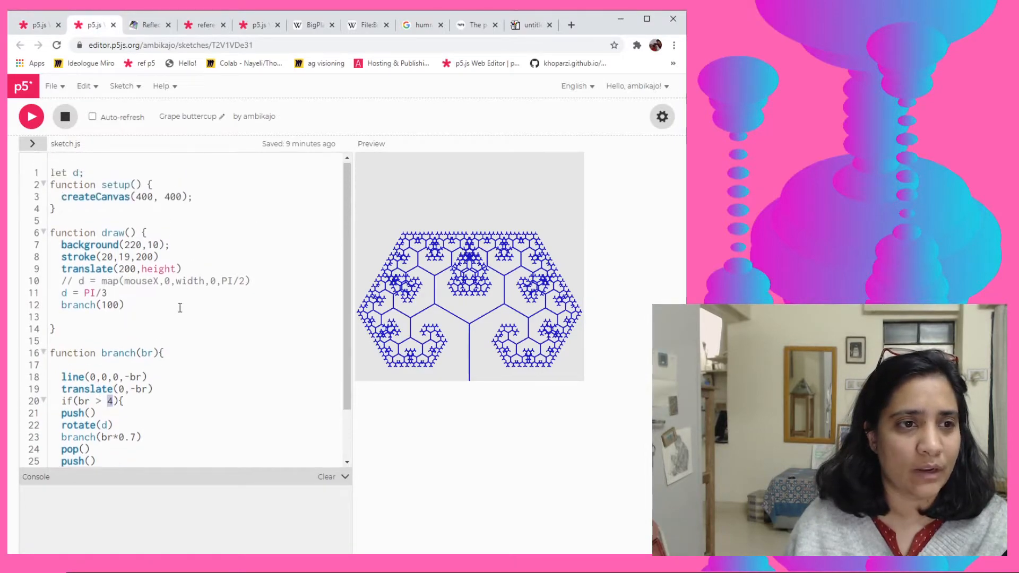
left_click(183, 293)
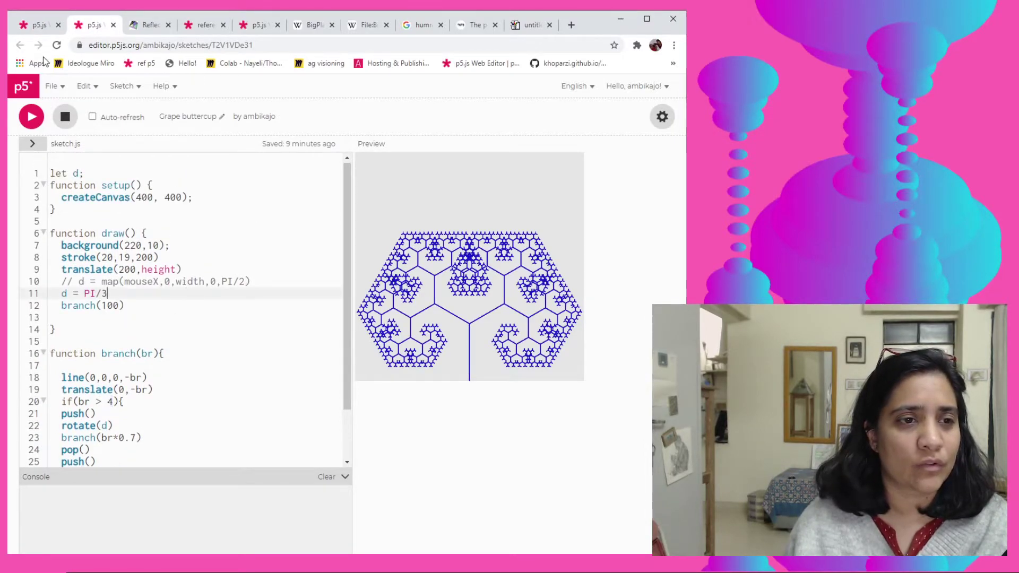
left_click(39, 24)
left_click(94, 29)
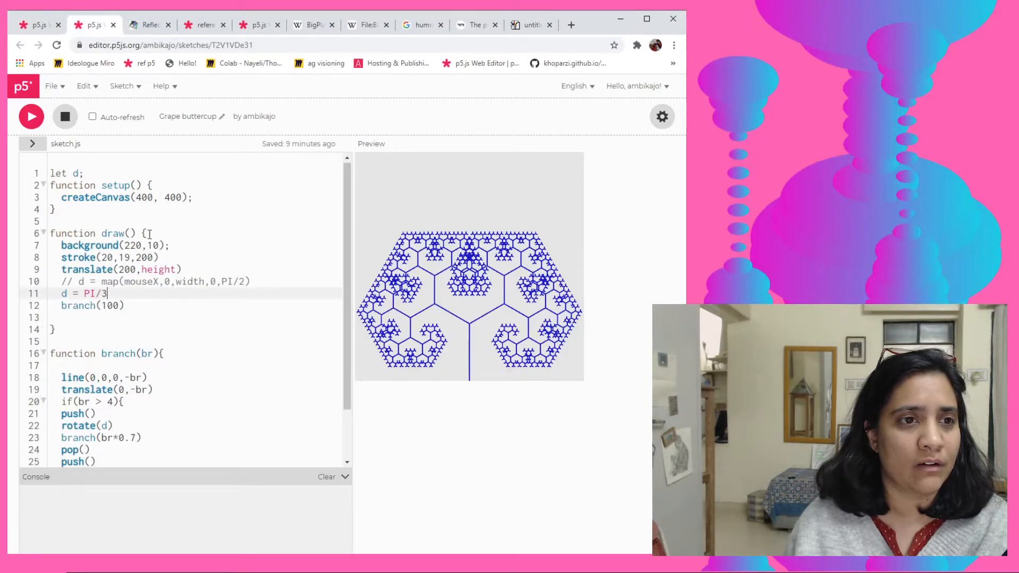
left_click(159, 258)
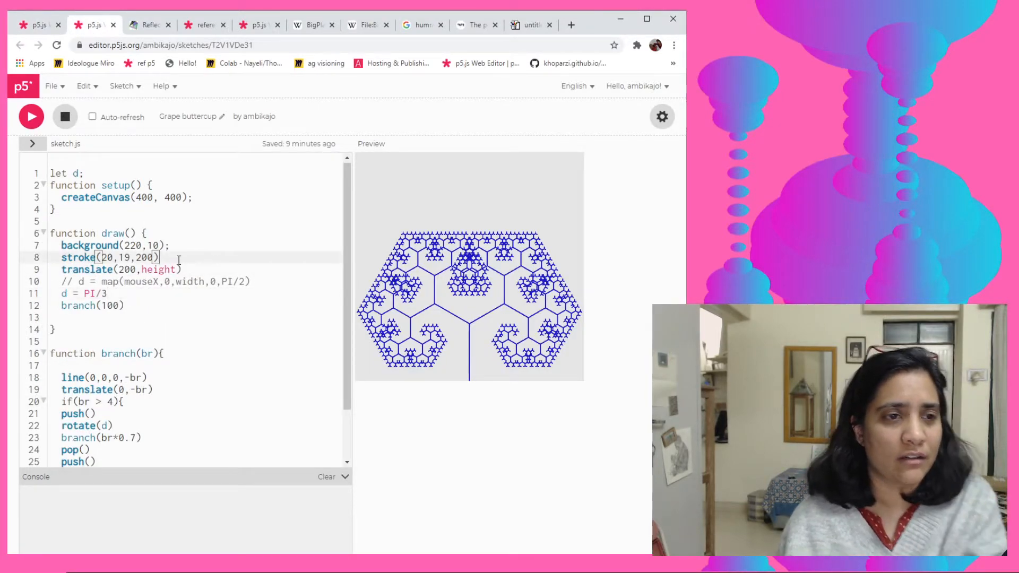
key("Return")
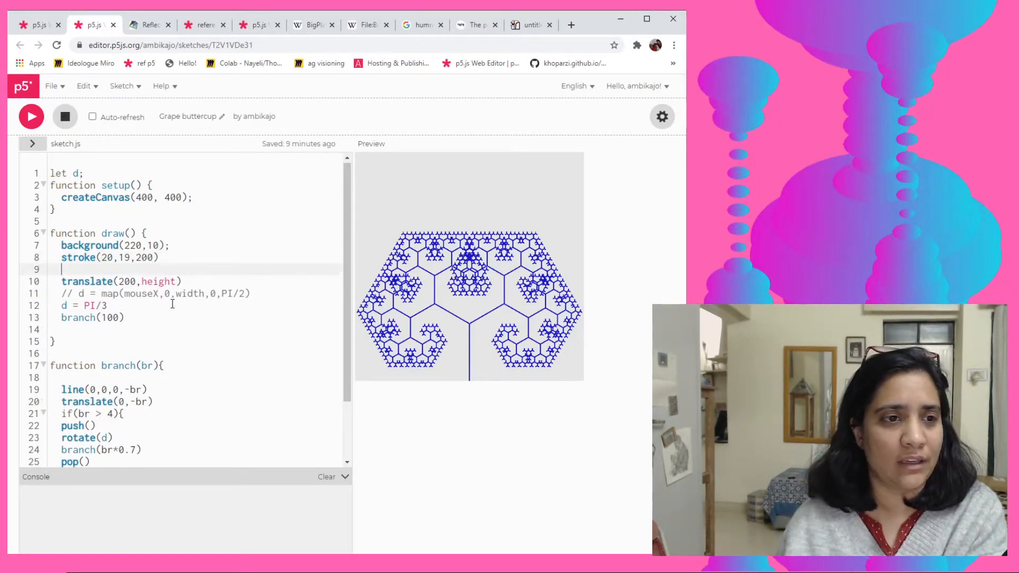
left_click(172, 307)
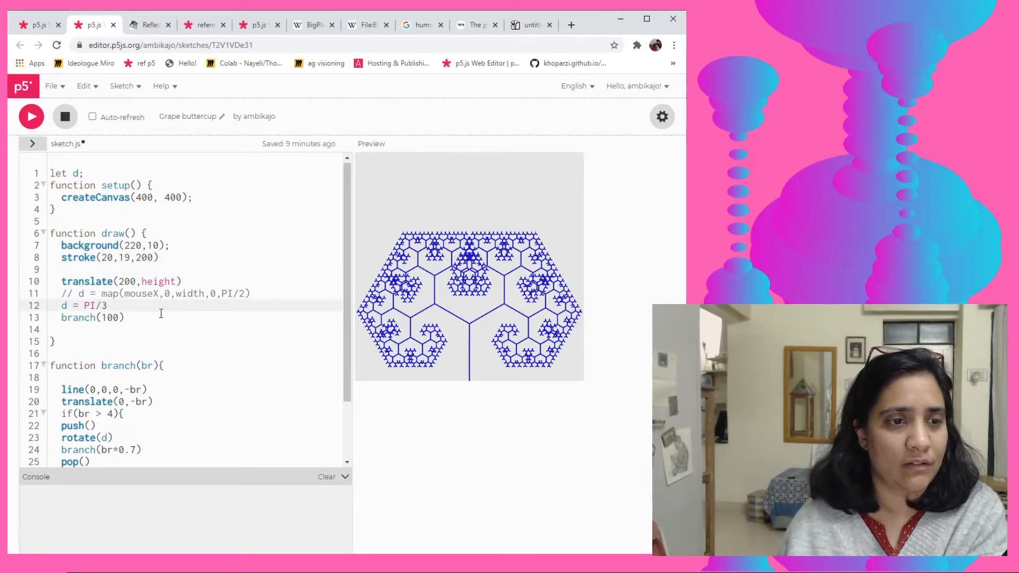
scroll(131, 315, "down", 3)
scroll(151, 450, "up", 3)
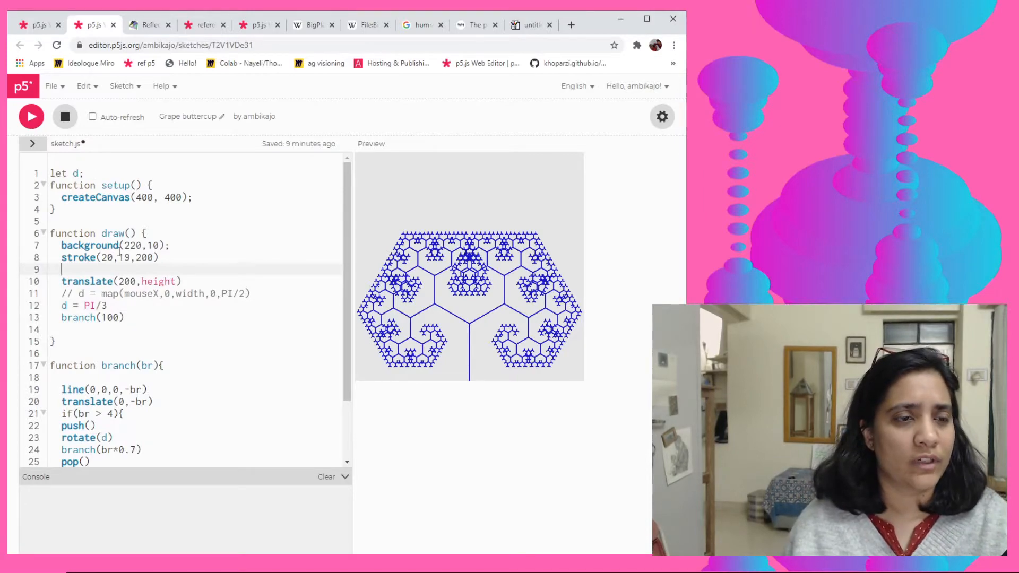
Change the tree's offset to translate(width/2,height/2), run it, and declare let div = 6 at the top.
double_click(126, 281)
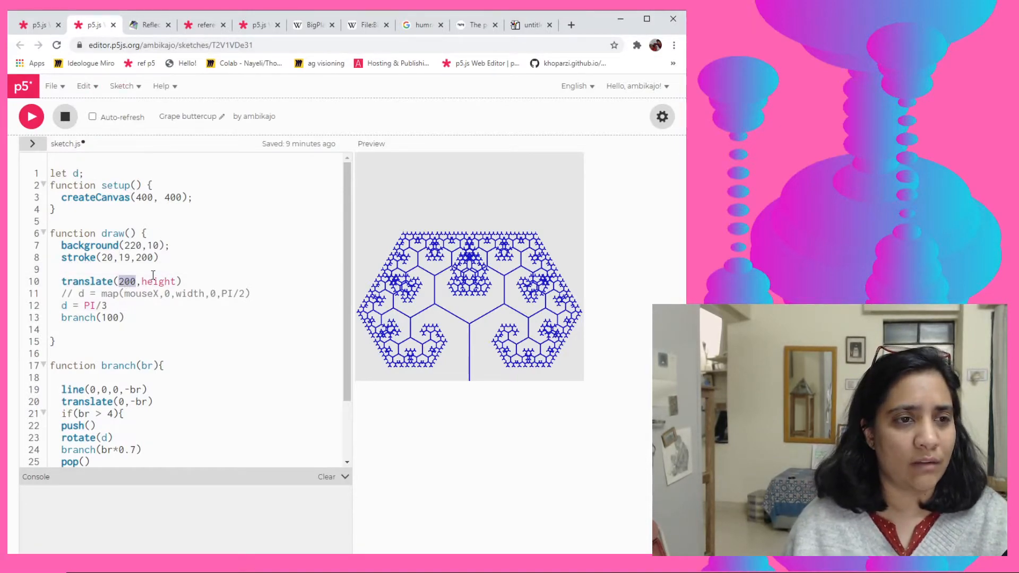
type("transl")
key("BackSpace")
key("BackSpace")
type("nslate(")
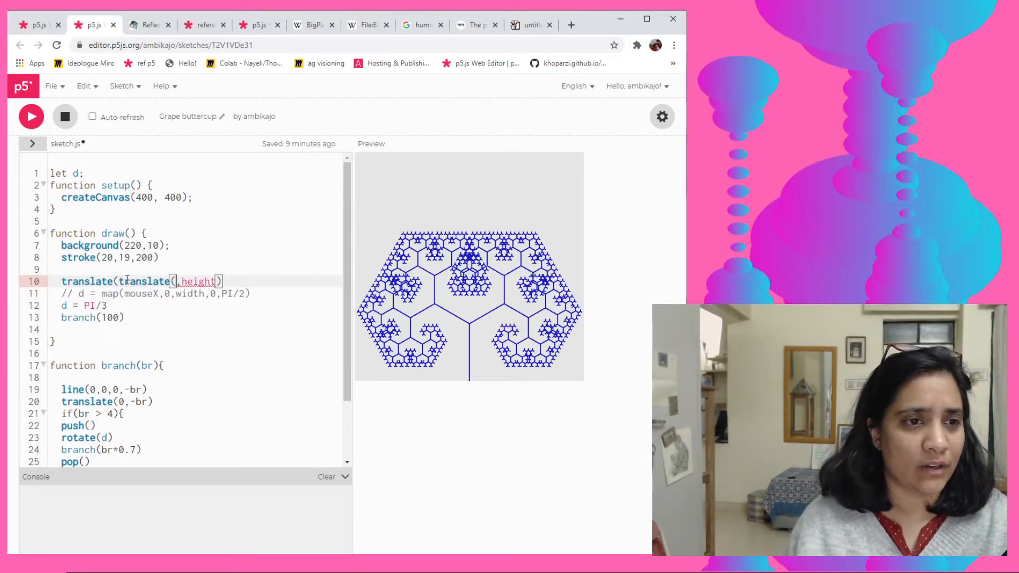
double_click(144, 282)
type("width/")
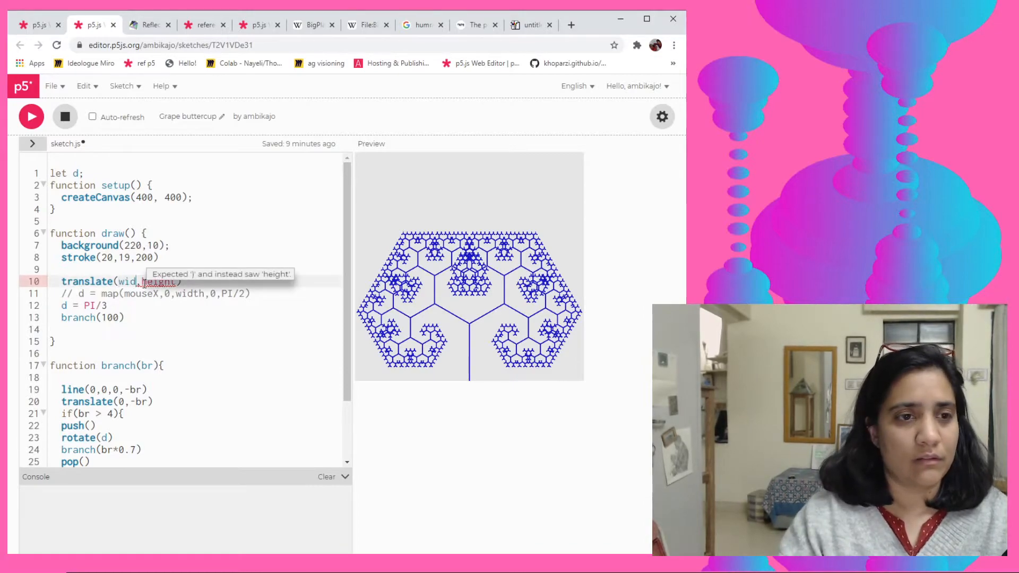
type("2,height")
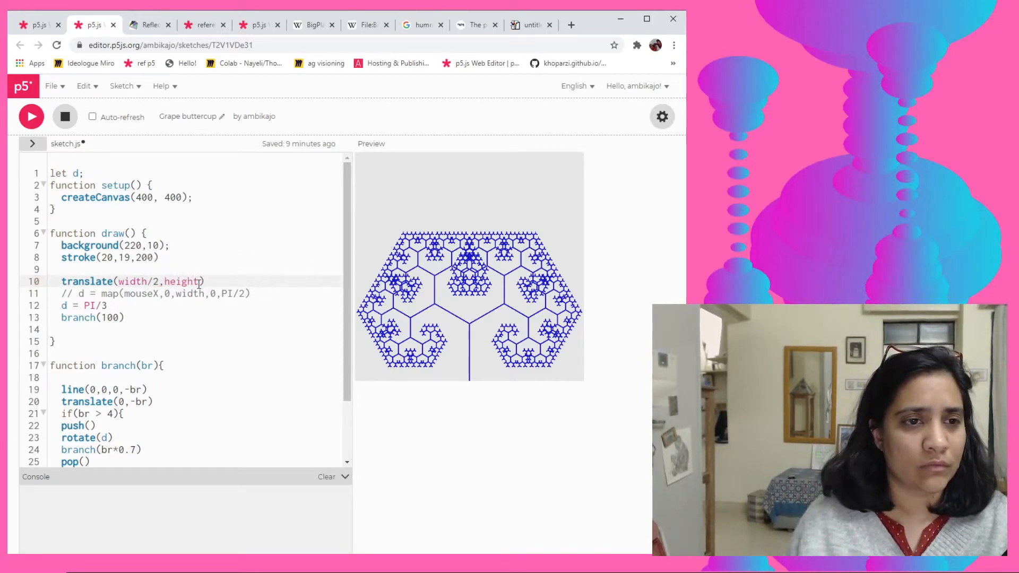
type("/2")
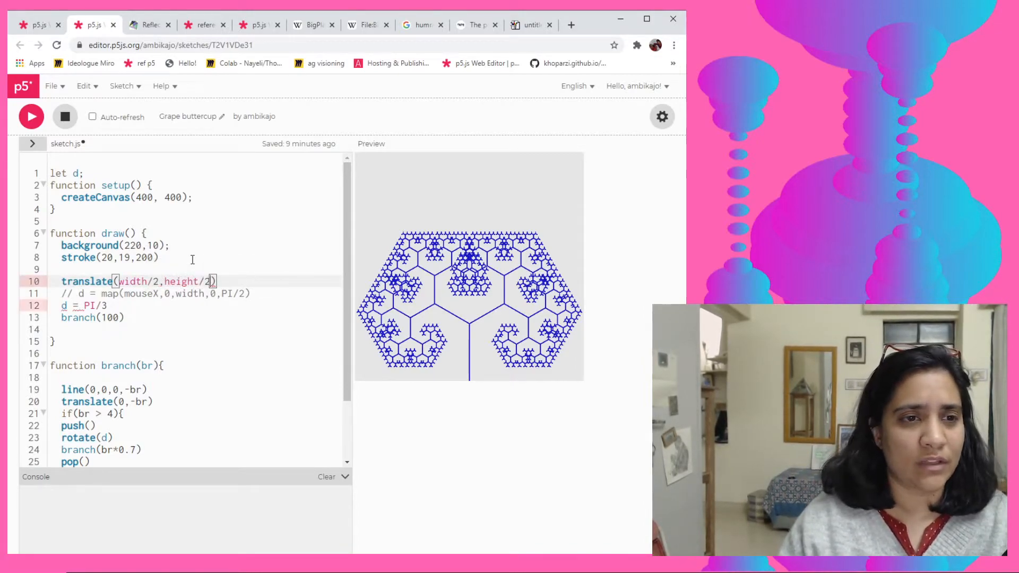
key("ctrl+Return")
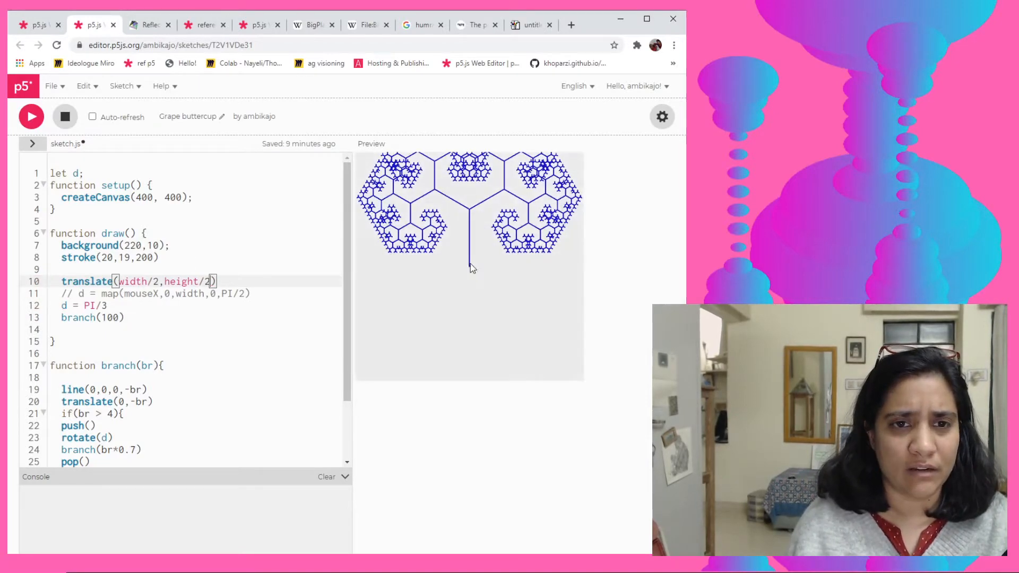
left_click(84, 173)
key("Return")
type("le")
type("iv =")
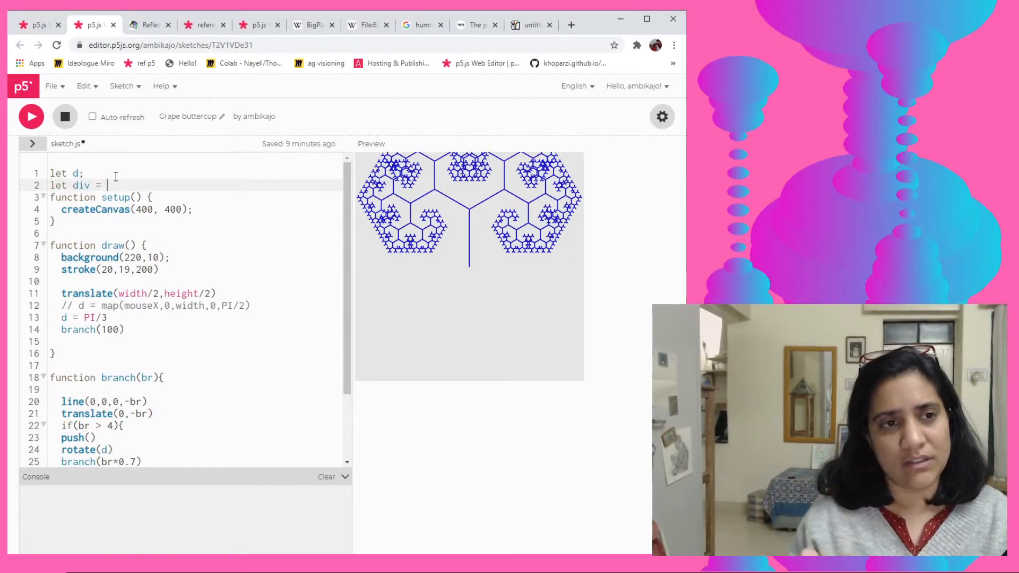
type("6;")
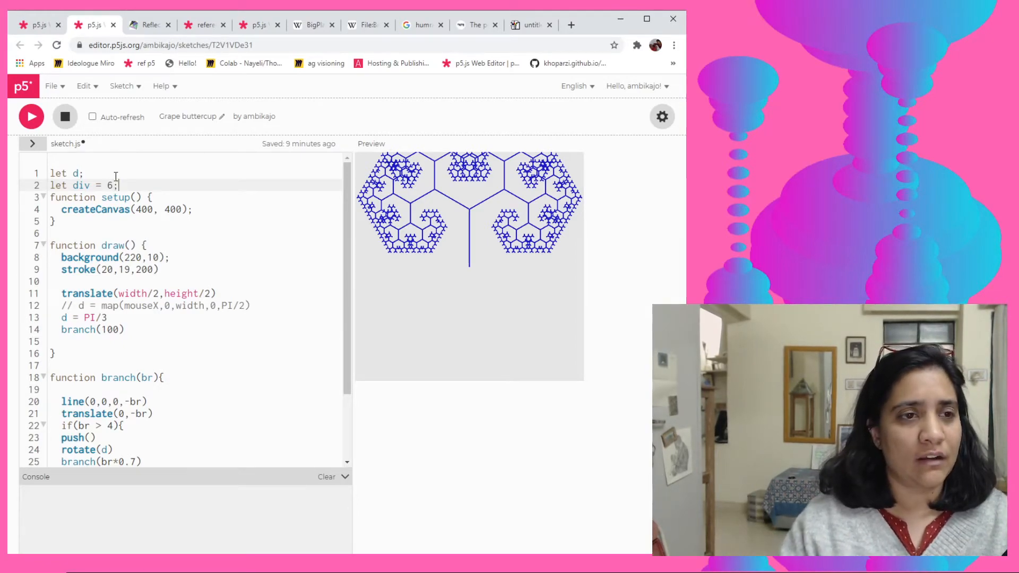
Return to the rotated squares sketch and select the 60-degree loop increment.
left_click(38, 25)
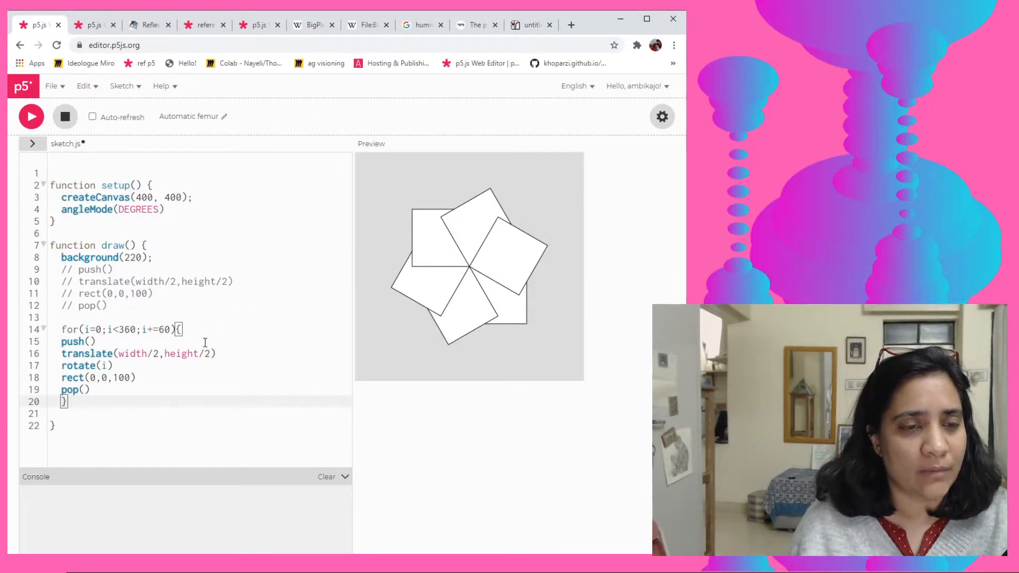
double_click(163, 330)
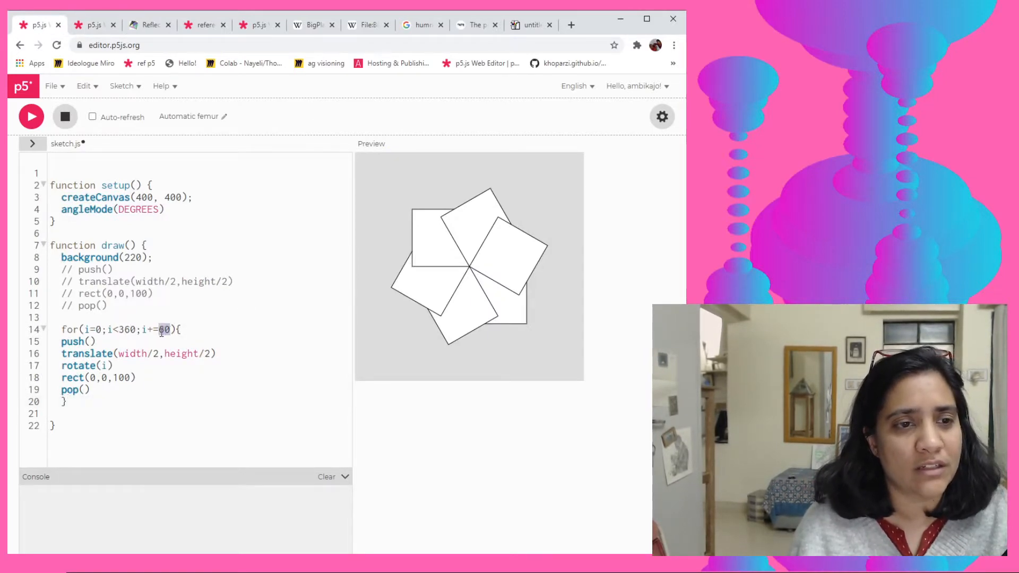
left_click(159, 329)
double_click(165, 331)
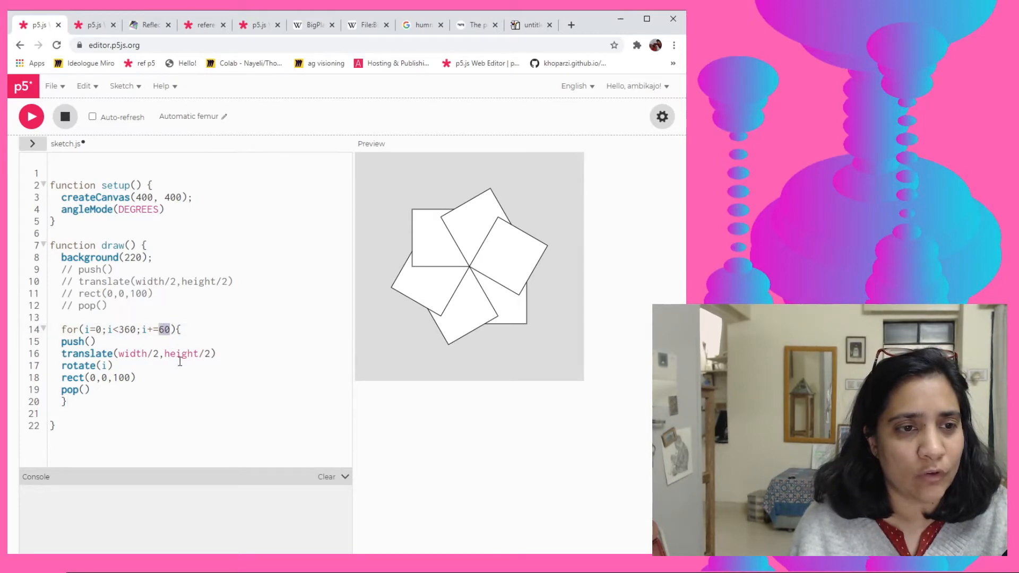
In JS Paint, hand-write 360/6 below the sketched diagram.
left_click(525, 25)
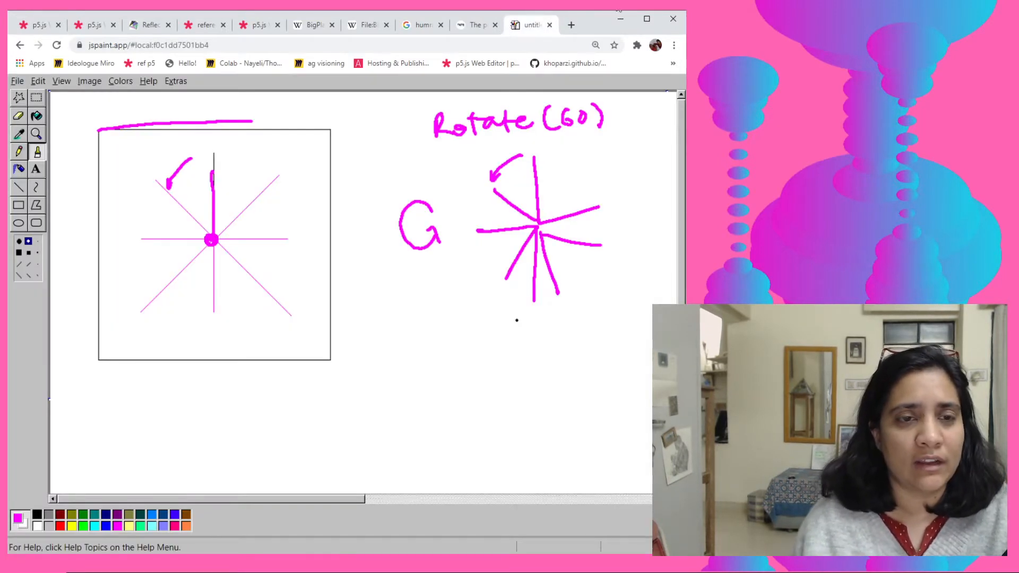
mouse_move(398, 314)
left_mouse_down()
mouse_move(398, 351)
mouse_move(459, 338)
left_mouse_up()
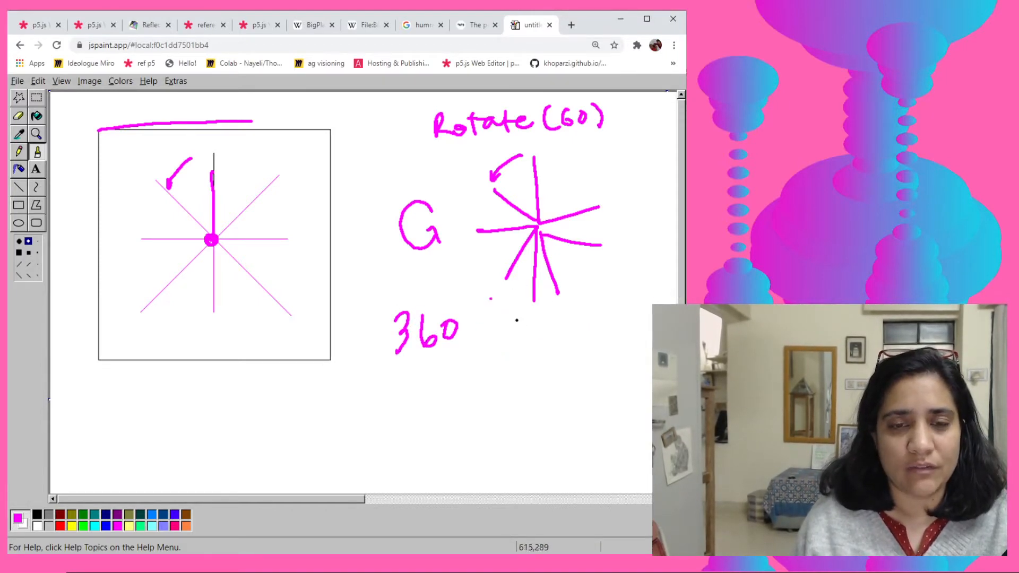
left_click_drag(493, 301, 475, 355)
mouse_move(516, 319)
left_mouse_down()
mouse_move(509, 349)
mouse_move(557, 334)
mouse_move(559, 346)
mouse_move(602, 353)
left_mouse_up()
Write the second line 360/5 = 72 underneath.
mouse_move(486, 374)
left_mouse_down()
mouse_move(466, 429)
mouse_move(547, 394)
left_mouse_up()
mouse_move(535, 404)
left_mouse_down()
mouse_move(589, 409)
mouse_move(593, 393)
mouse_move(628, 397)
left_mouse_up()
mouse_move(393, 391)
left_mouse_down()
mouse_move(396, 421)
mouse_move(438, 419)
left_mouse_up()
left_click_drag(447, 402, 447, 414)
left_click(506, 414)
Write the third line 360/4 = 90.
mouse_move(470, 446)
left_mouse_down()
mouse_move(457, 484)
mouse_move(501, 462)
left_mouse_up()
mouse_move(497, 444)
left_mouse_down()
mouse_move(497, 473)
mouse_move(565, 451)
left_mouse_up()
mouse_move(403, 454)
left_mouse_down()
mouse_move(412, 481)
mouse_move(447, 468)
left_mouse_up()
mouse_move(581, 439)
left_mouse_down()
mouse_move(585, 468)
mouse_move(591, 447)
mouse_move(602, 461)
left_mouse_up()
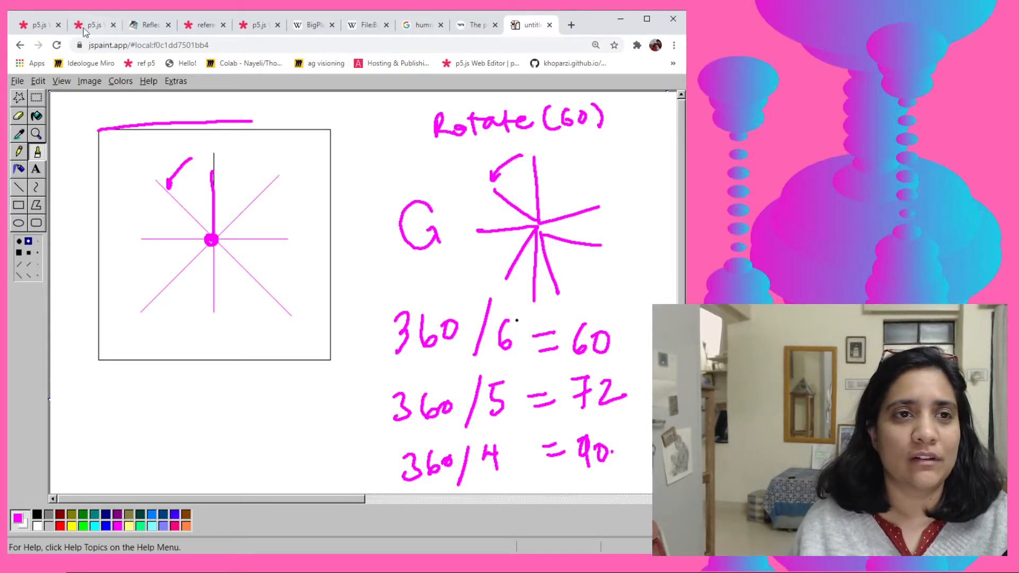
Add 'let sym = 360/div;' below the div declaration and save the tree sketch.
left_click(36, 25)
left_click(85, 27)
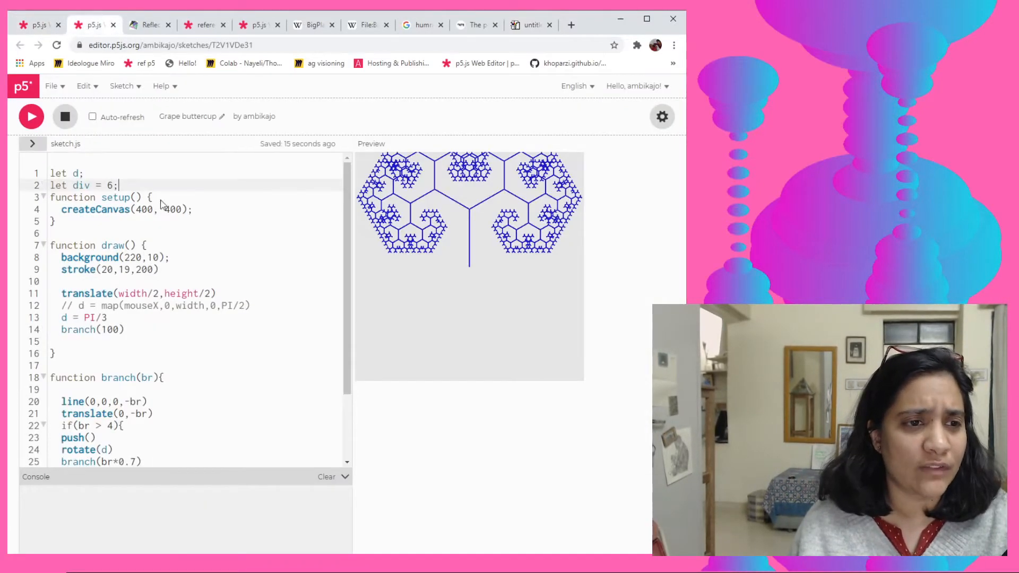
left_click(149, 331)
left_click(132, 185)
key("Return")
type("let sym =")
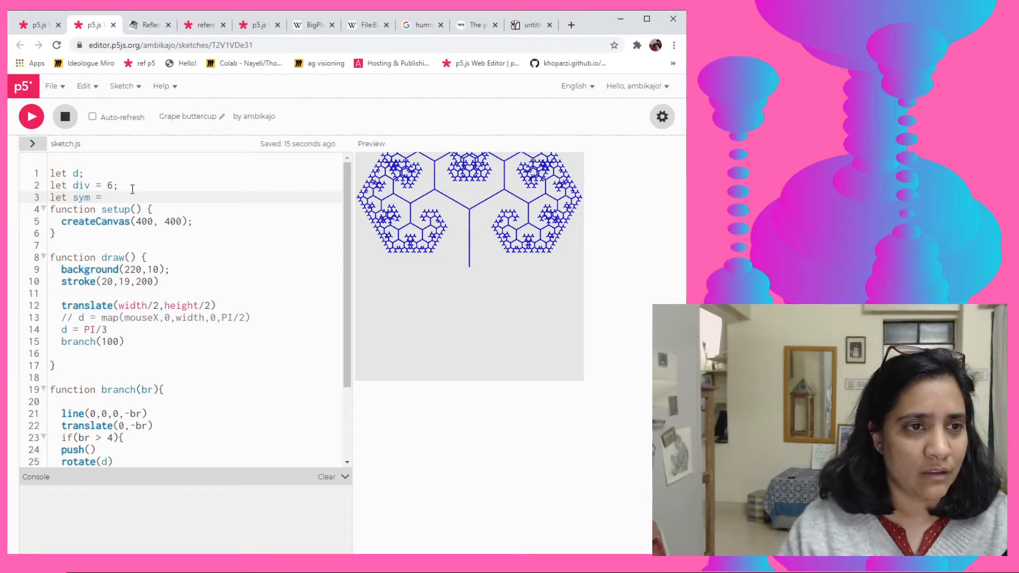
type(" 360;")
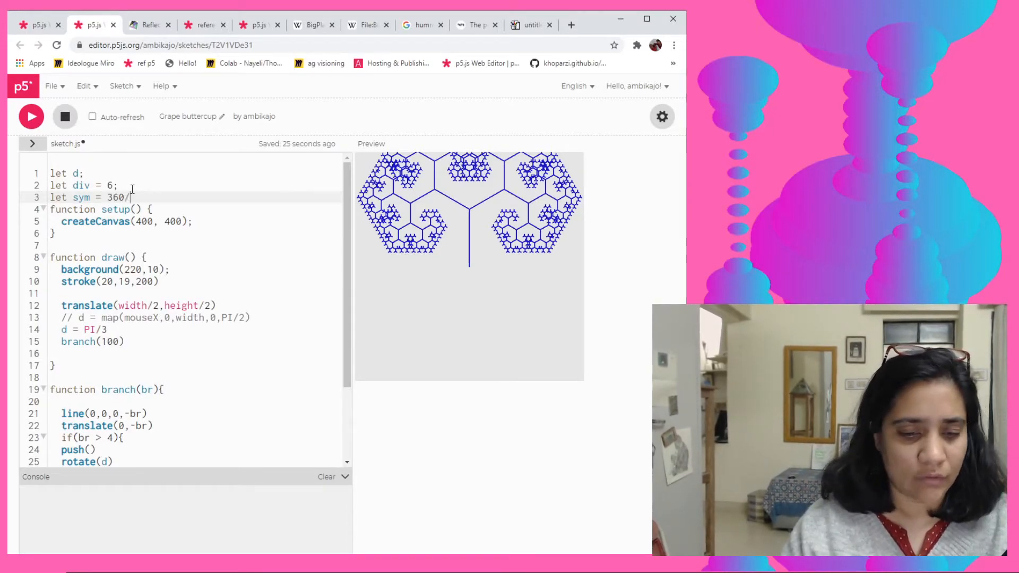
type("/div;")
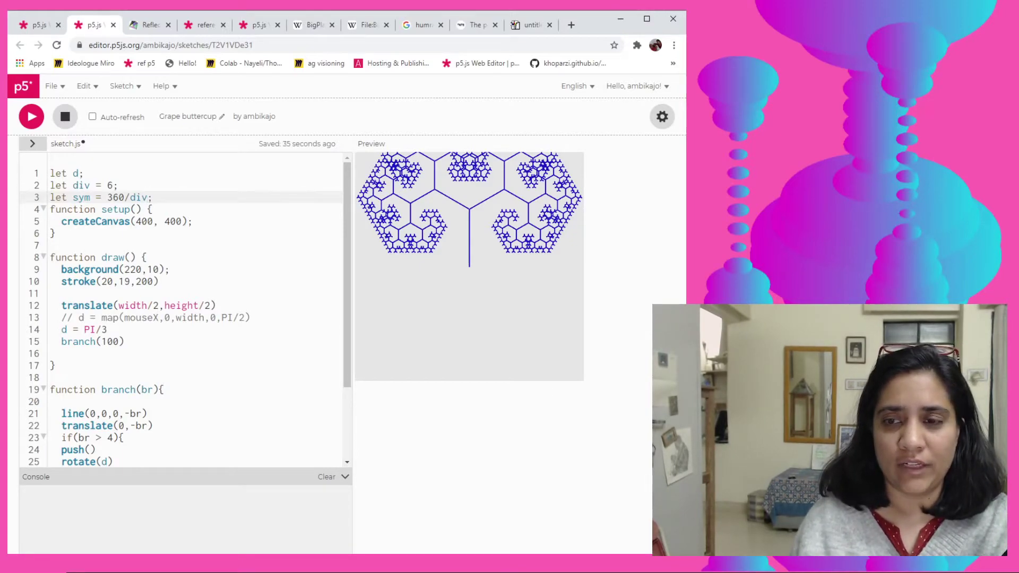
key("ctrl+s")
scroll(183, 319, "down", 3)
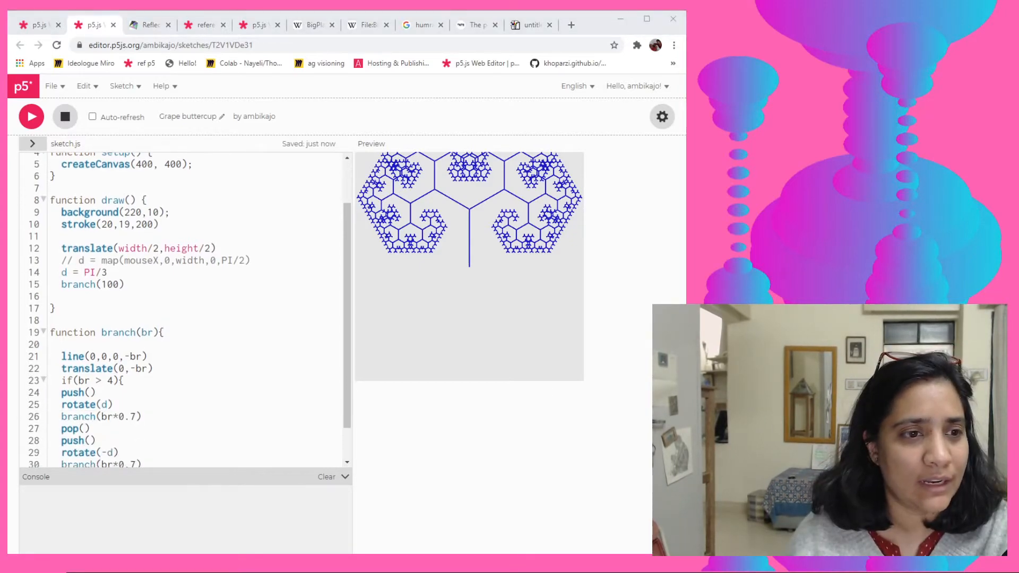
scroll(184, 318, "up", 3)
left_click(152, 341)
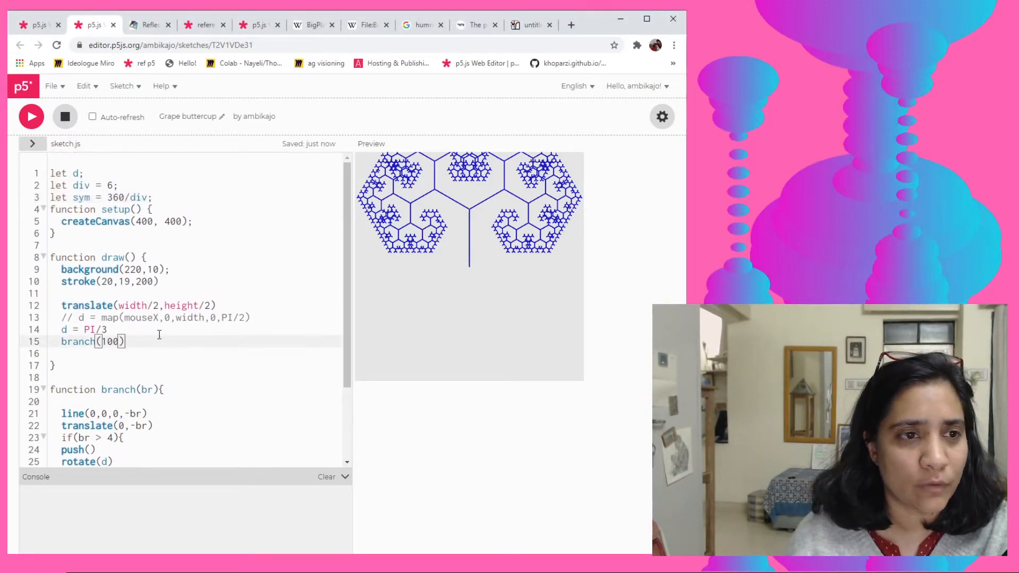
scroll(149, 336, "down", 2)
scroll(144, 342, "down", 2)
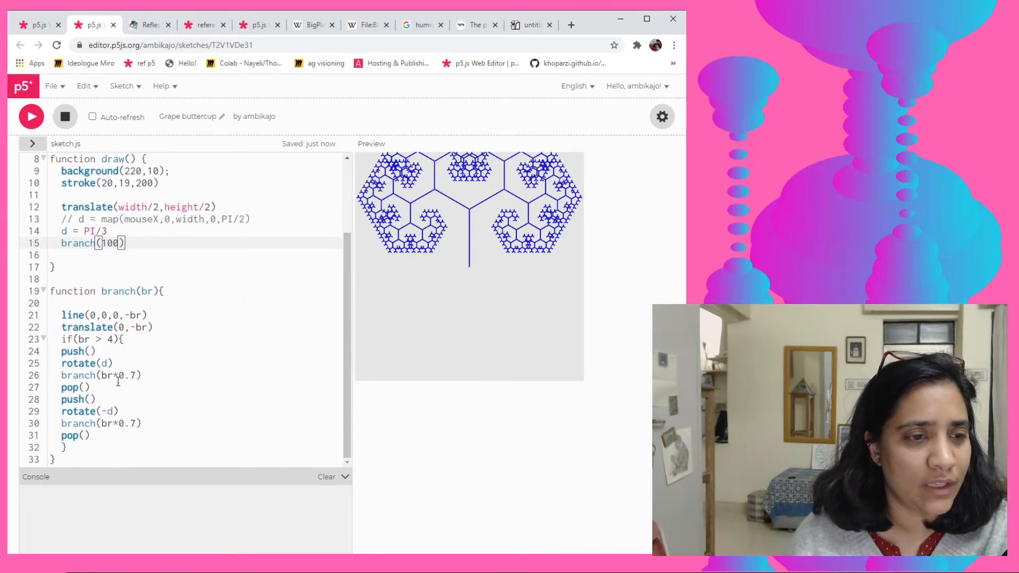
scroll(117, 385, "up", 2)
scroll(144, 343, "up", 1)
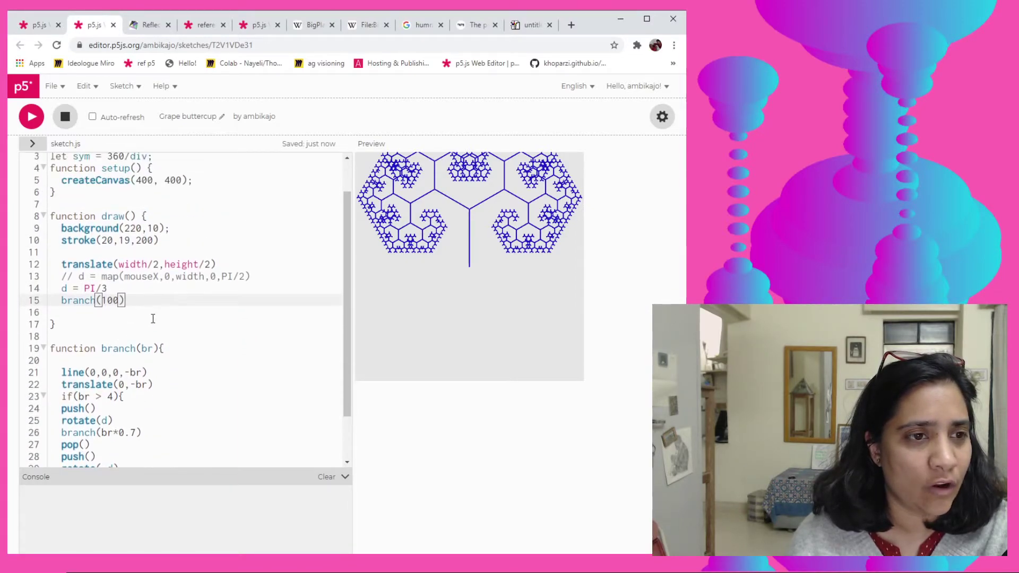
Write a for loop stepping i by sym and move the translate-to-branch(100) lines into its body.
left_click(136, 263)
left_click(146, 251)
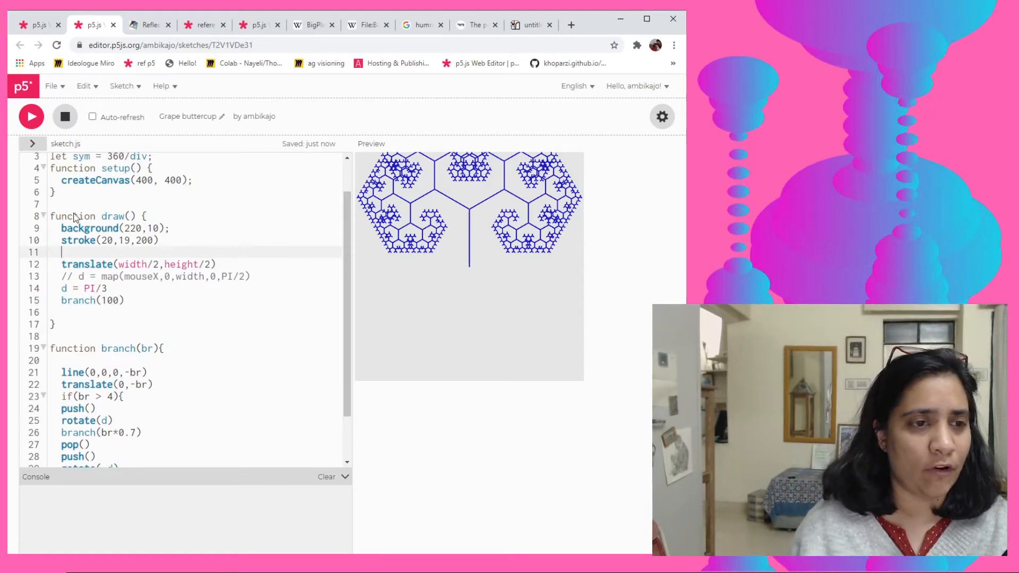
type("for(i")
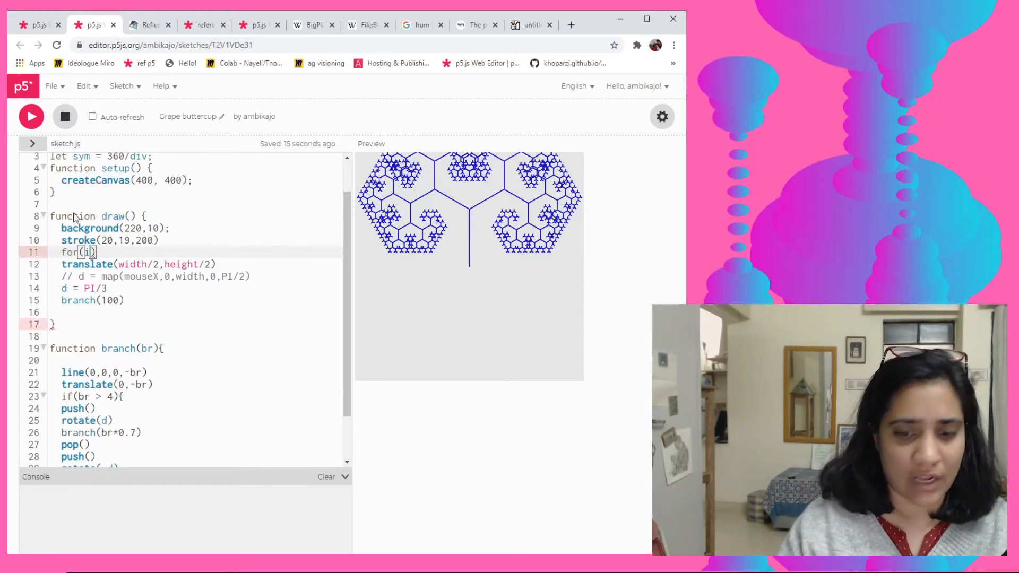
type("=0;i")
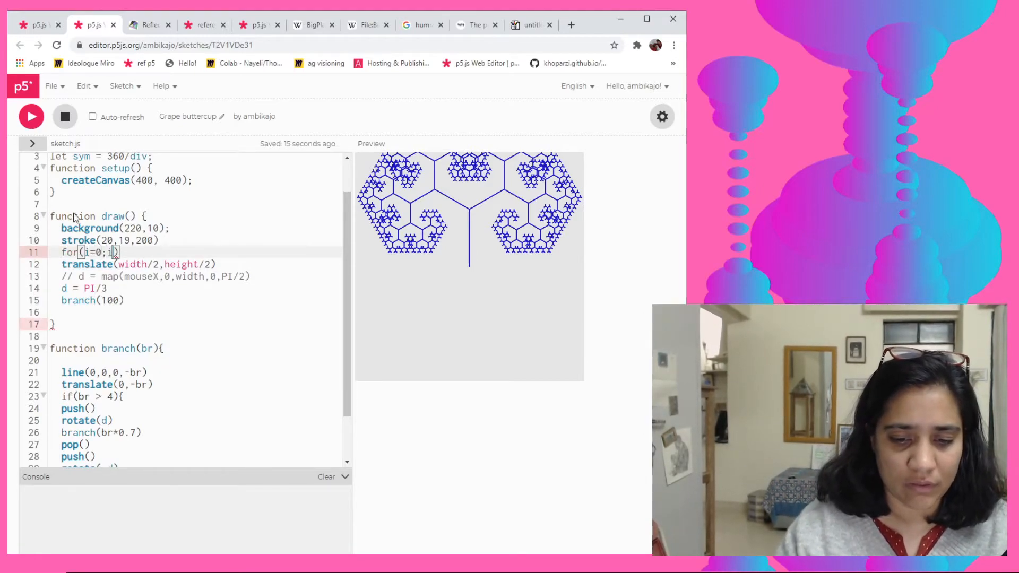
type("<3")
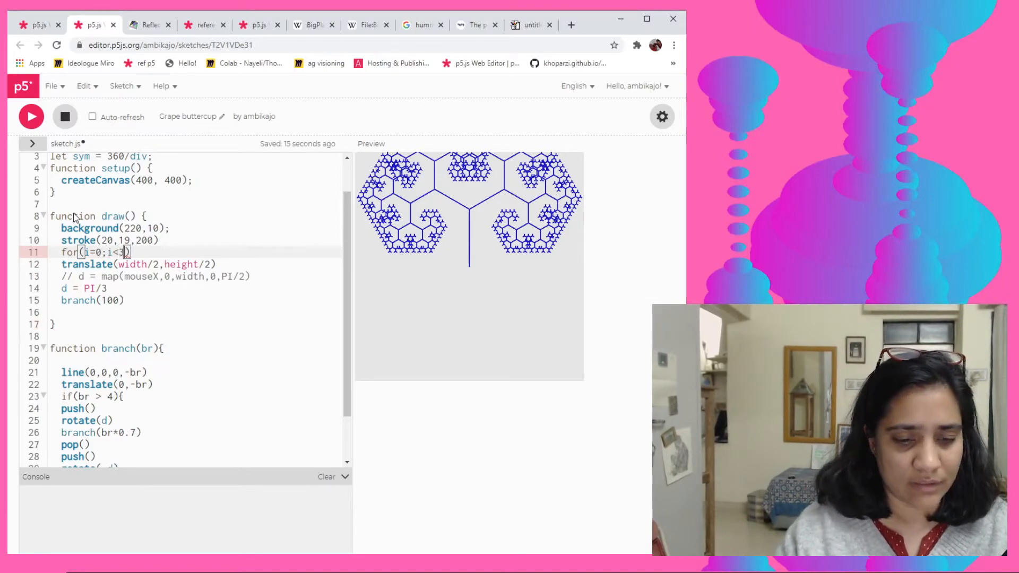
type("60;")
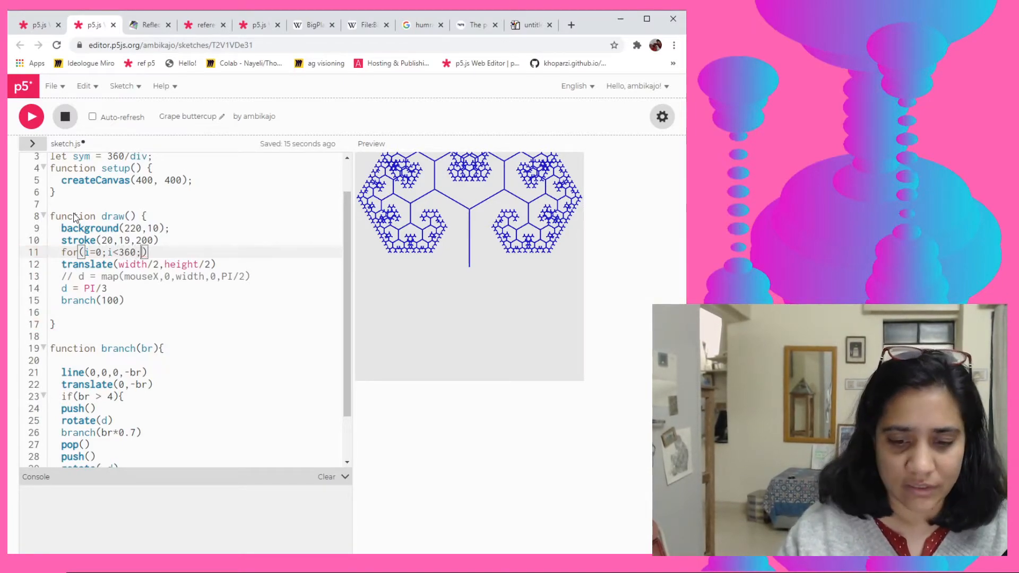
type("i+=")
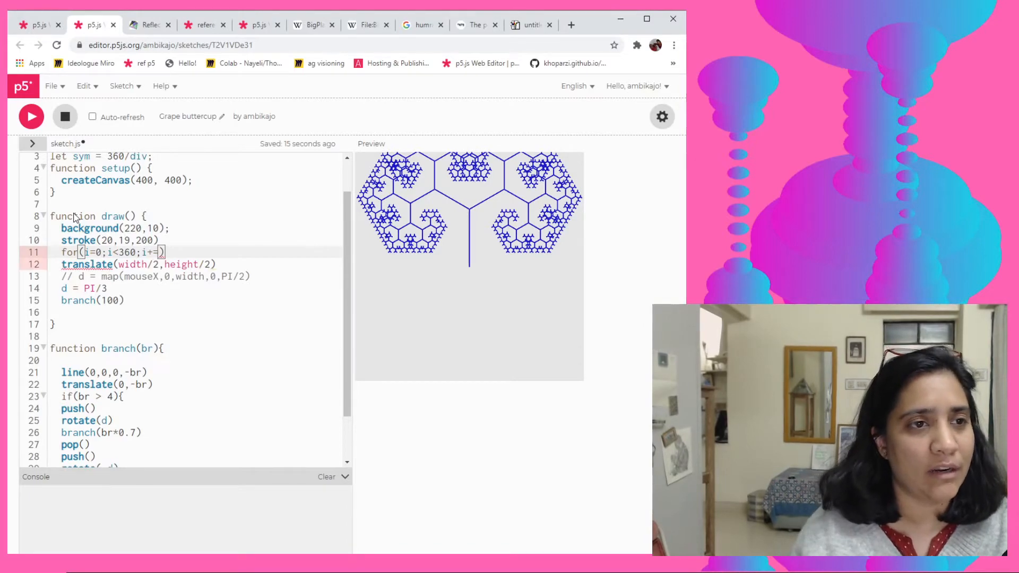
scroll(74, 217, "up", 3)
double_click(83, 200)
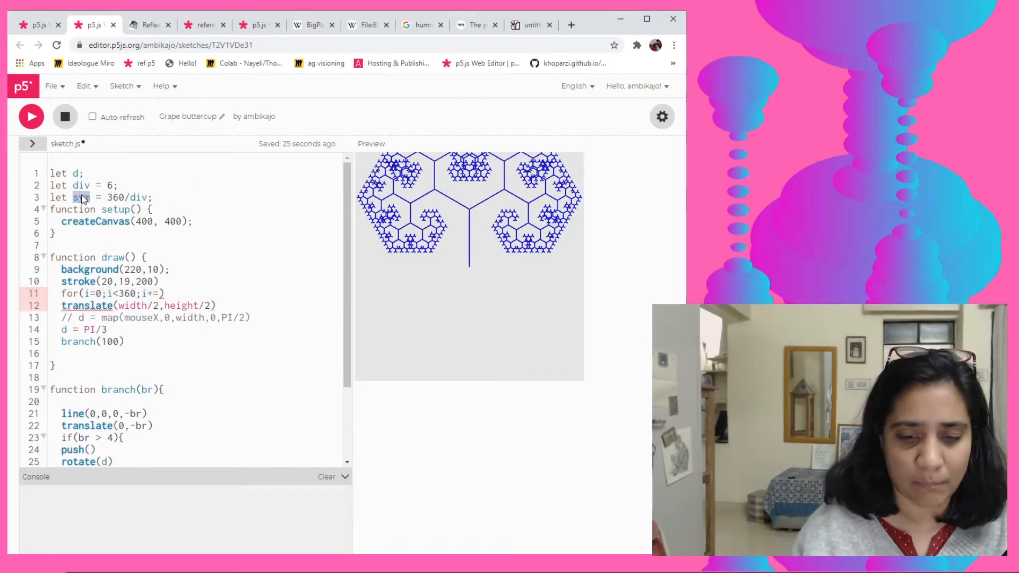
type("sym")
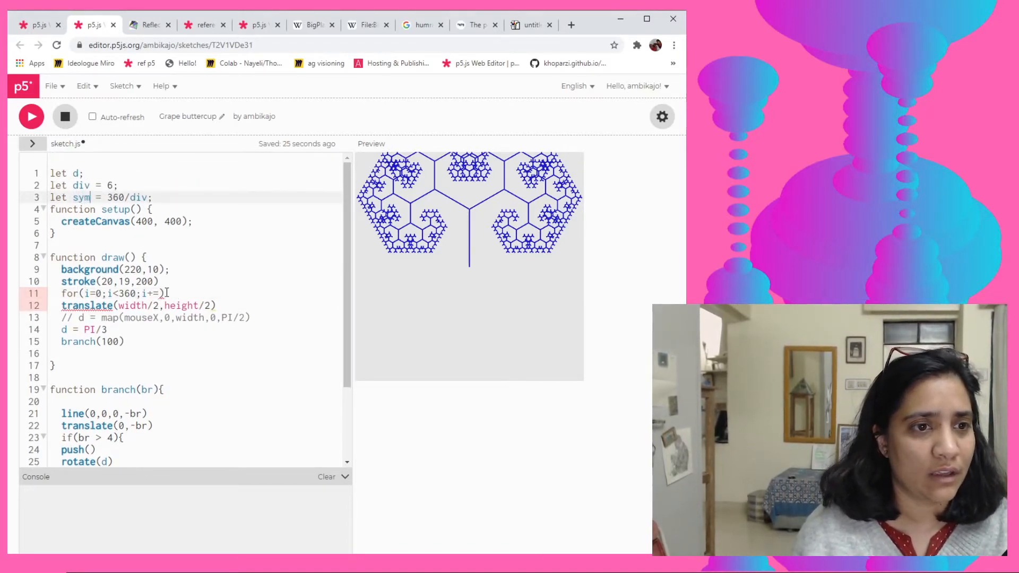
left_click(160, 294)
type("sym")
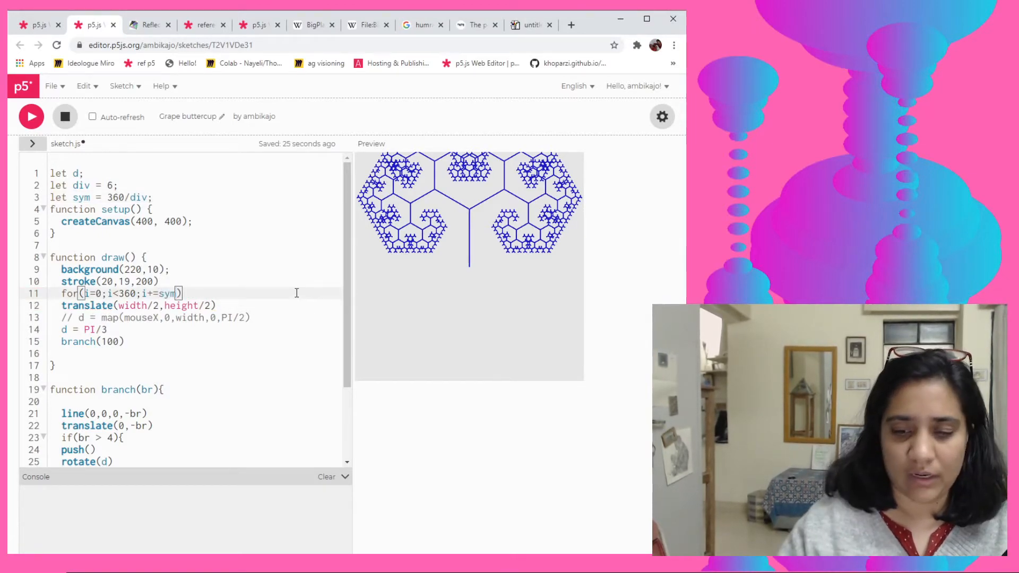
type("){")
key("Return")
left_click_drag(125, 367, 48, 327)
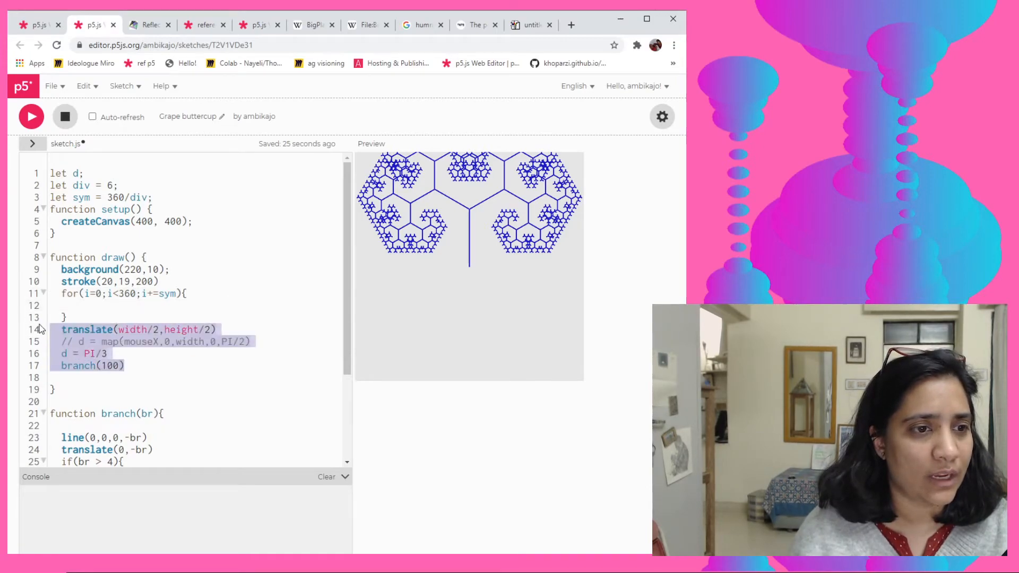
key("alt+Up")
key("alt+Up")
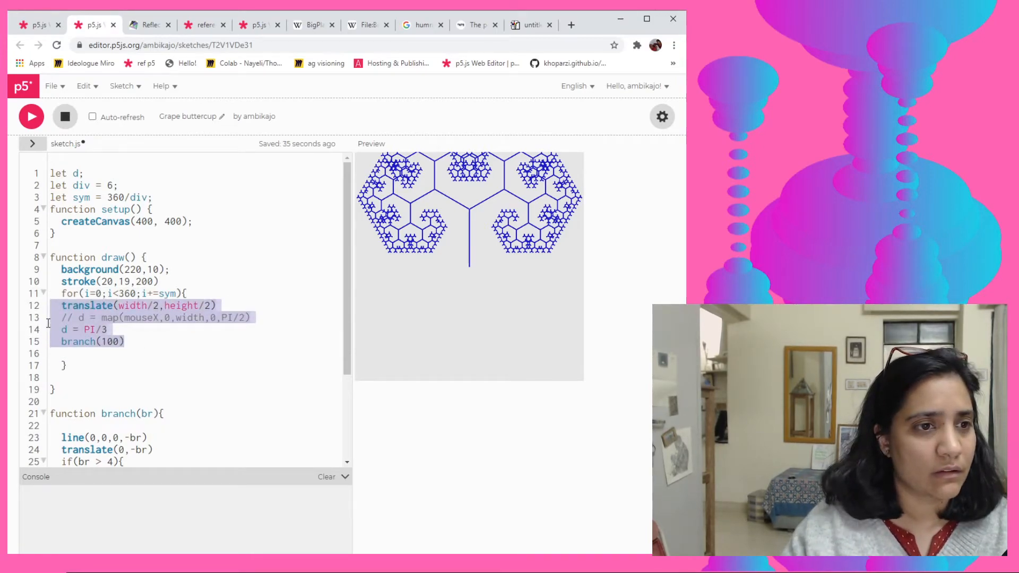
Move the d = PI/3 and commented map lines above the loop and tidy the code formatting.
left_click(145, 336)
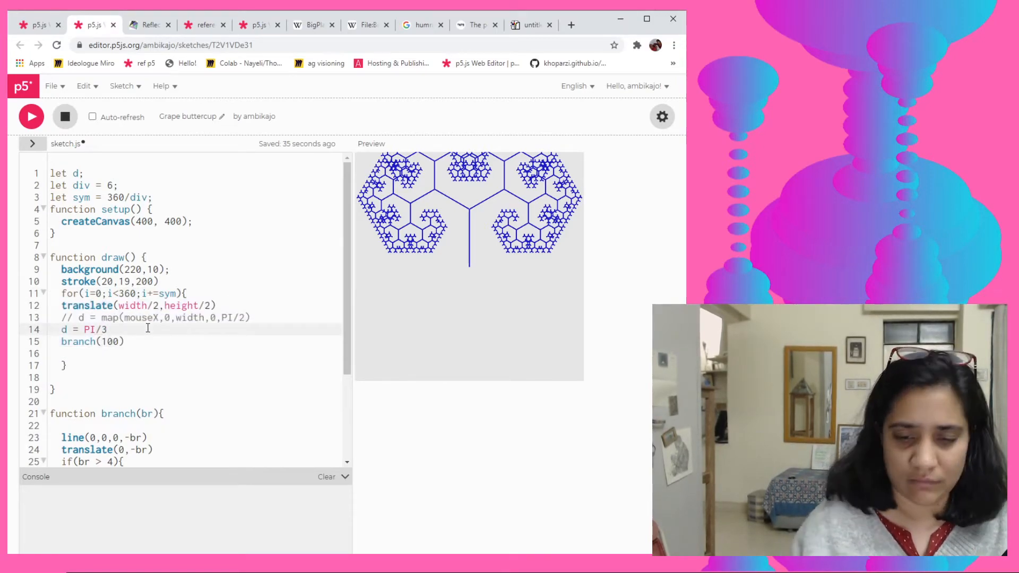
key("alt+Up")
key("alt+Up")
key("alt+Up")
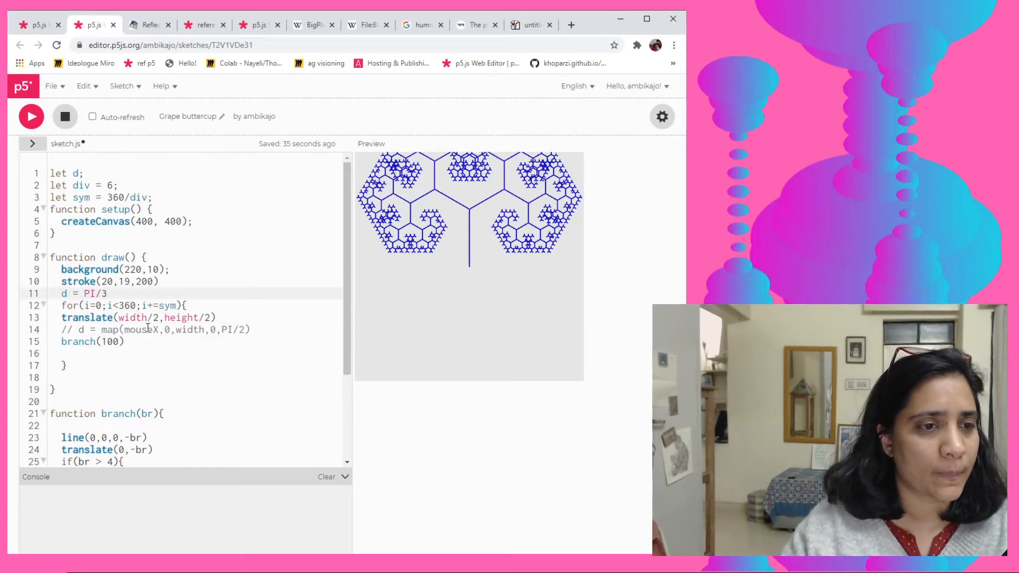
key("alt+Up")
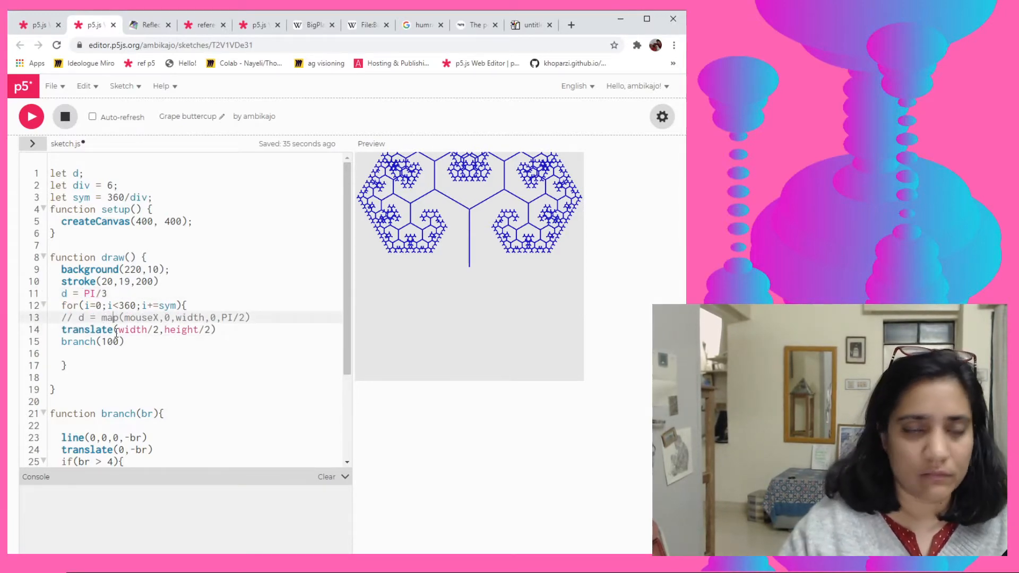
key("alt+Up")
left_click(116, 353)
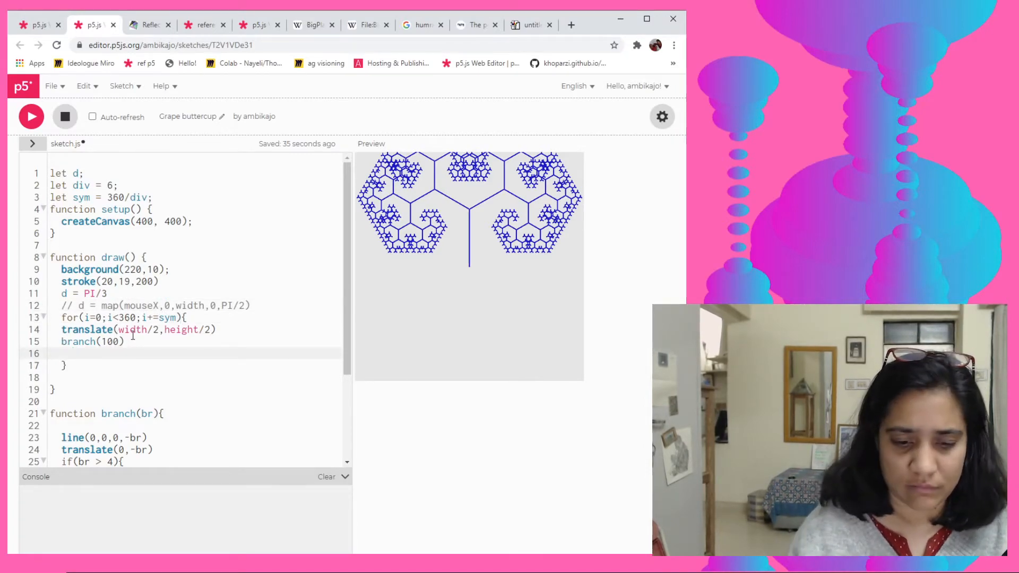
key("shift+Tab")
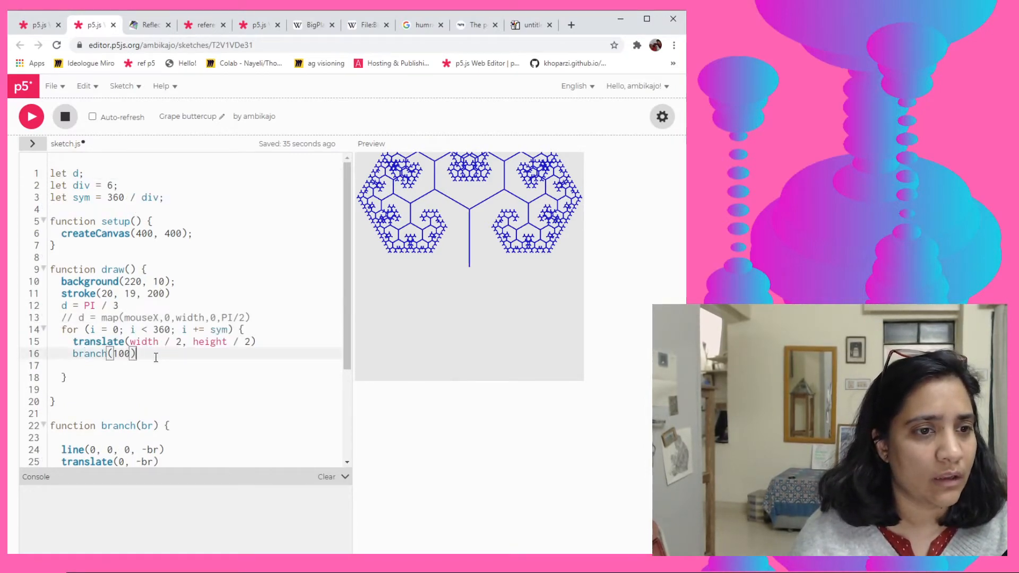
scroll(239, 335, "down", 2)
key("Up")
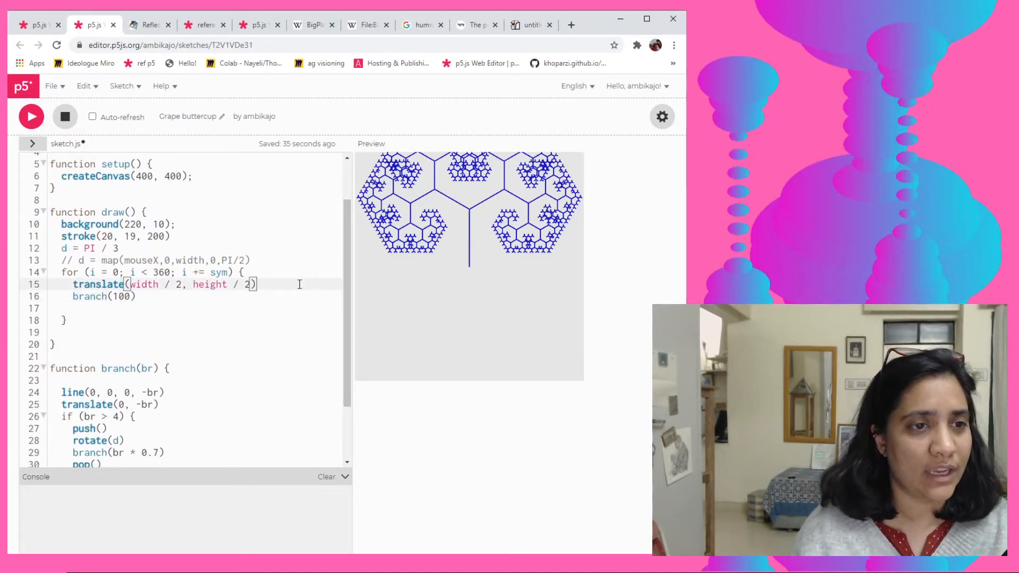
Add rotate(i) after translate in the loop and run the sketch to see overlapping rotated trees.
key("Return")
type("rotate()")
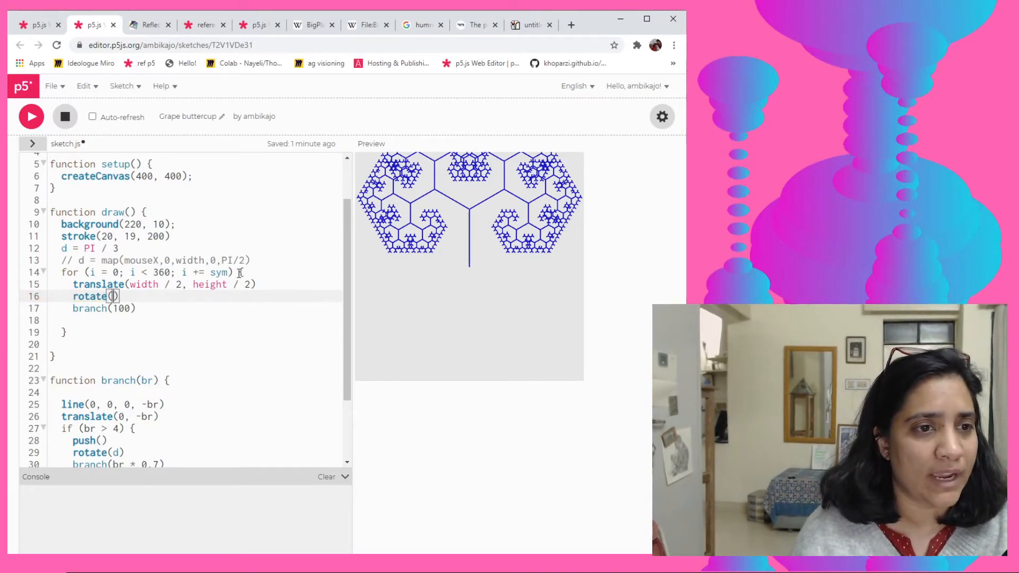
scroll(239, 273, "up", 3)
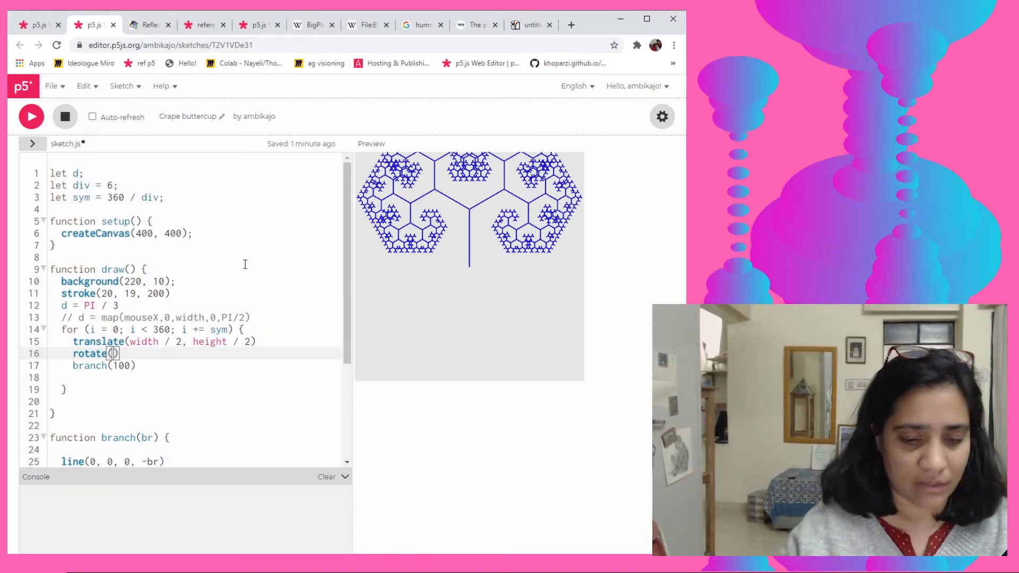
type("div")
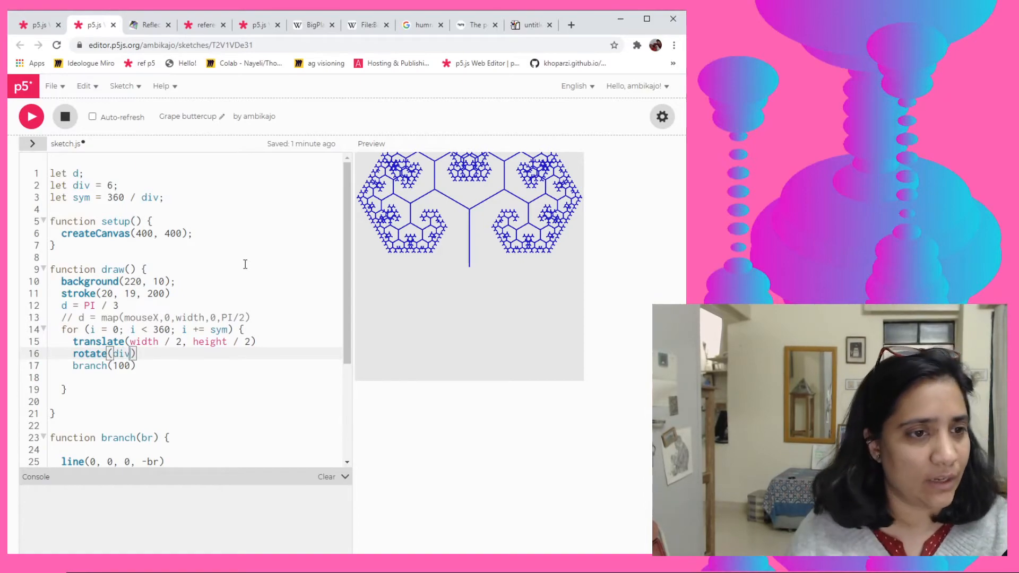
key("Down")
key("Down")
key("BackSpace")
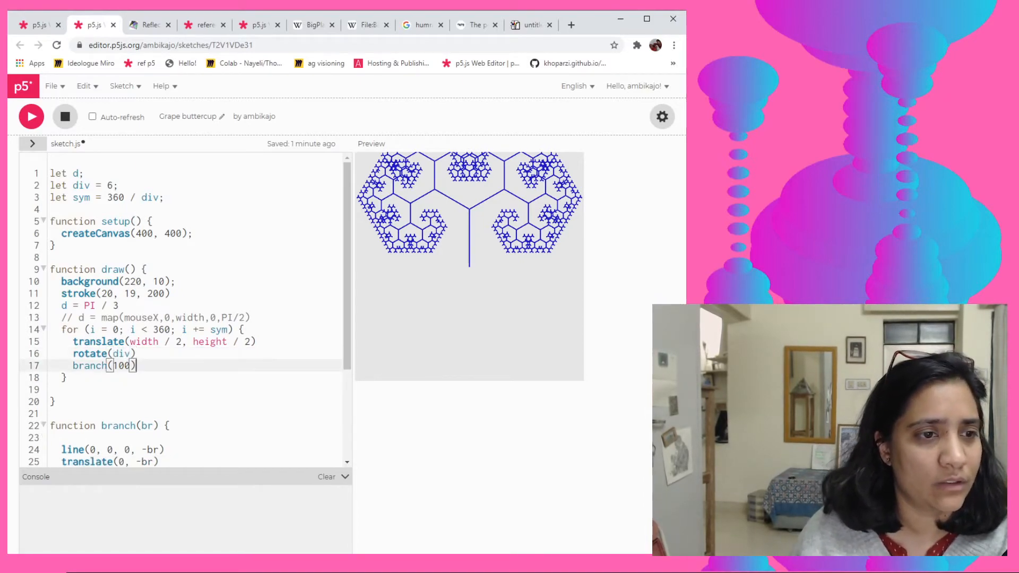
left_click(31, 118)
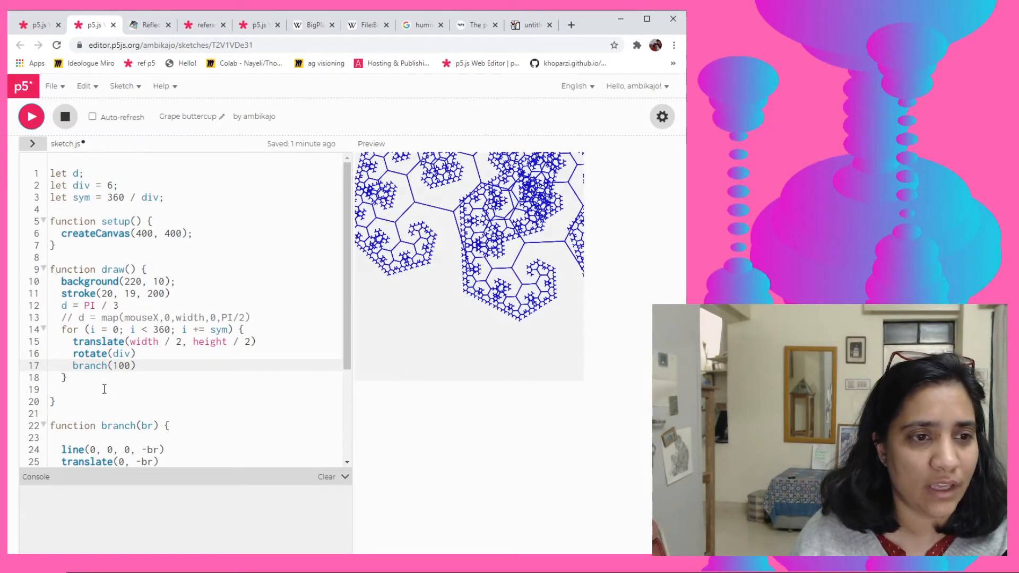
key("ctrl+shift+Tab")
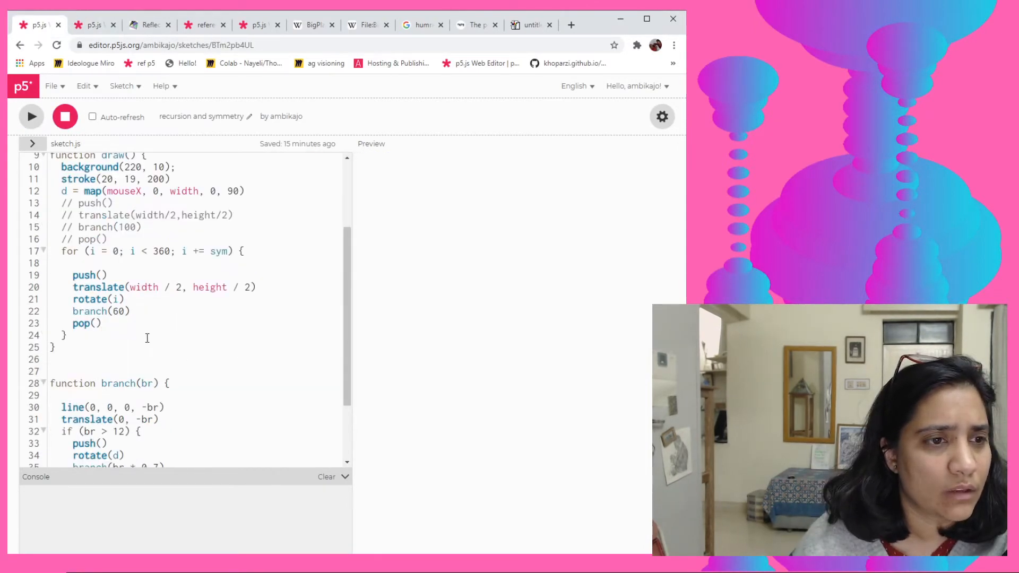
left_click(94, 25)
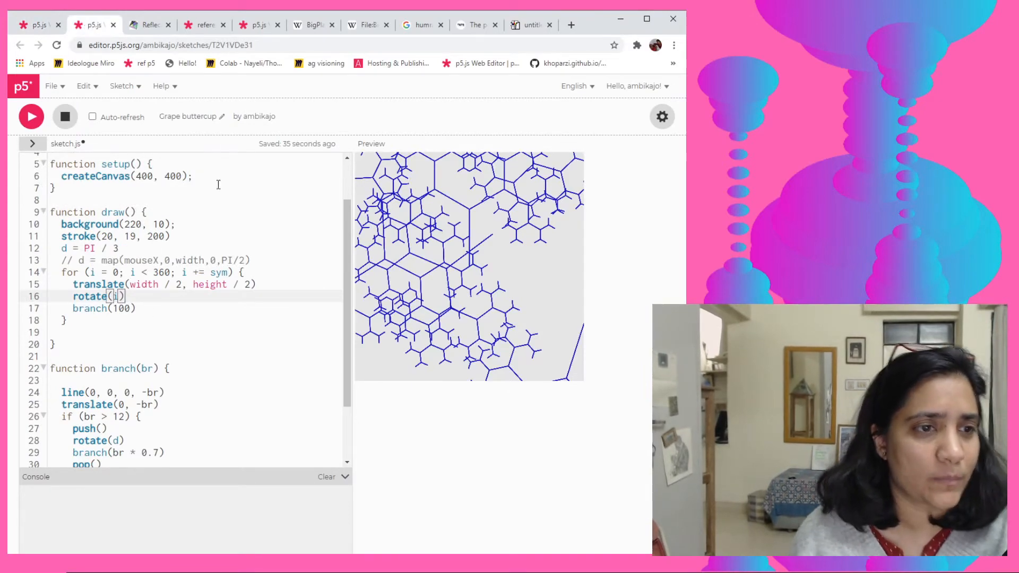
Wrap each tree copy in push() and pop() inside the loop and re-run the sketch.
left_click(257, 272)
key("Return")
type("push(")
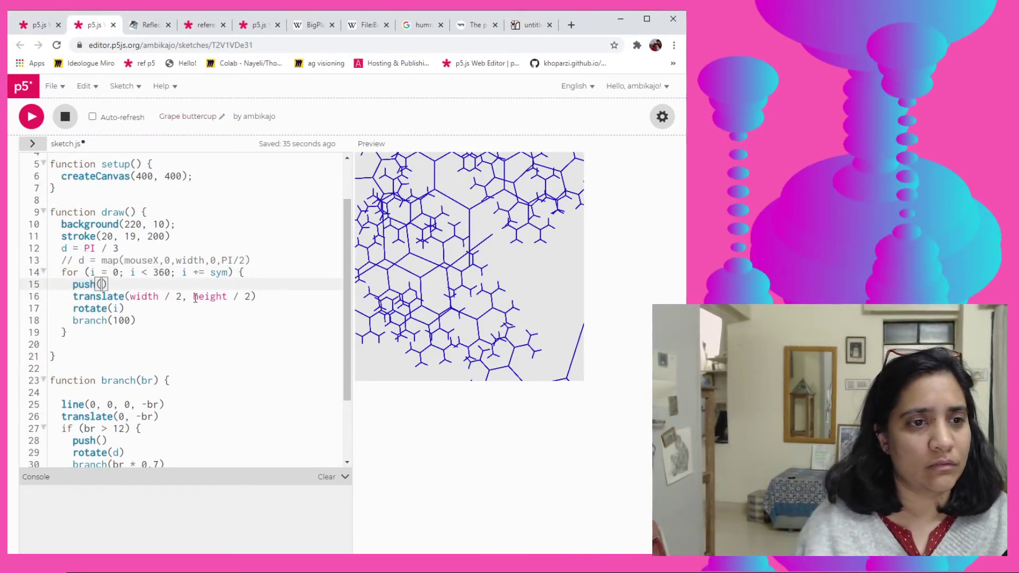
left_click(142, 321)
key("Return")
type("pop()")
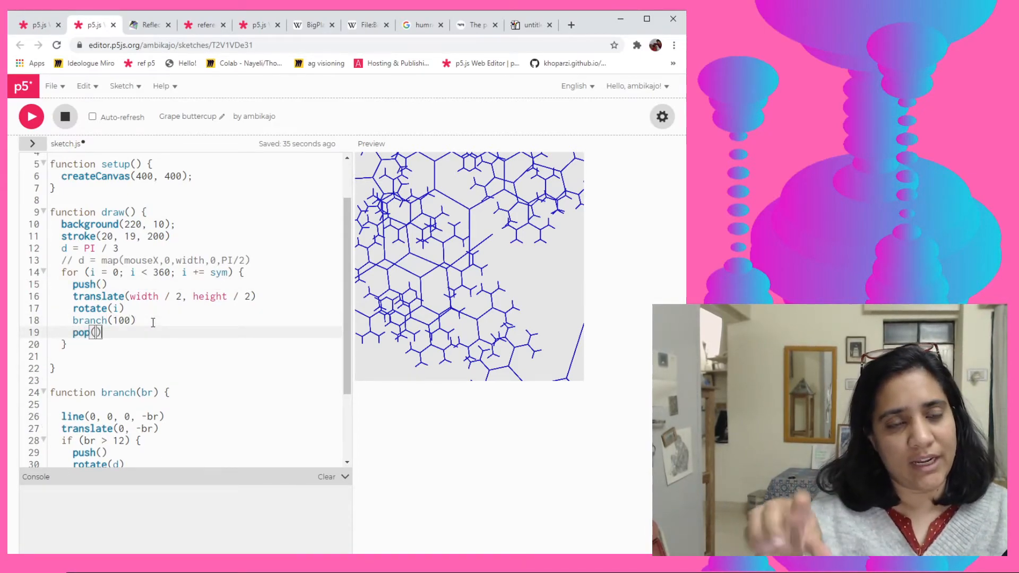
key("ctrl+Return")
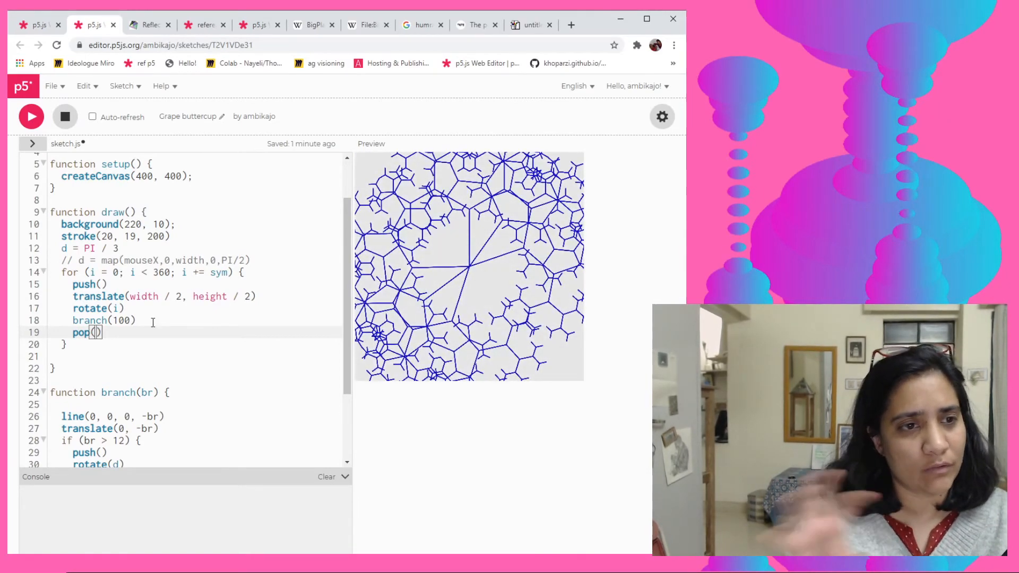
Lower the recursion stop length from br > 12 to br > 3.
left_click(146, 323)
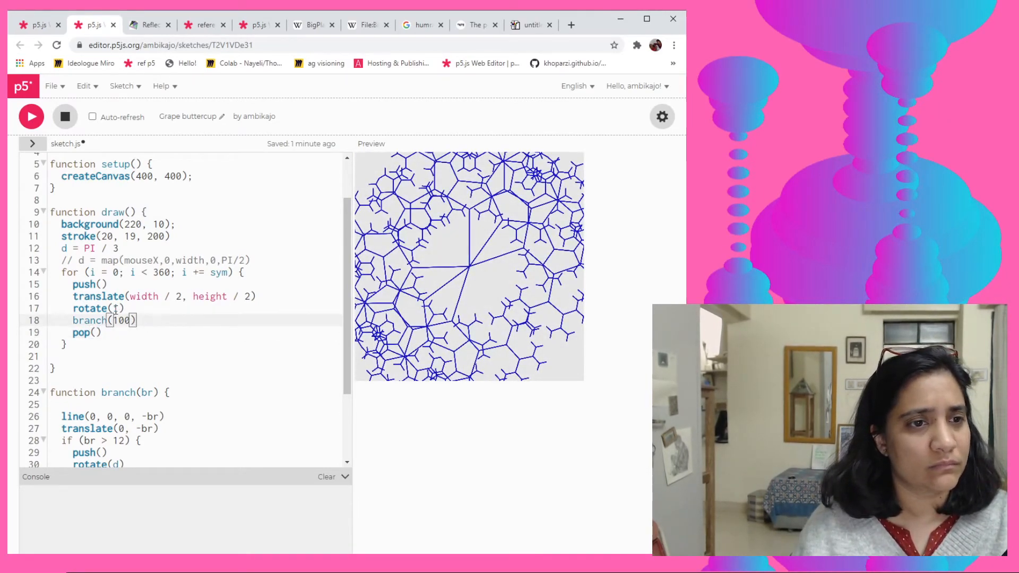
double_click(115, 309)
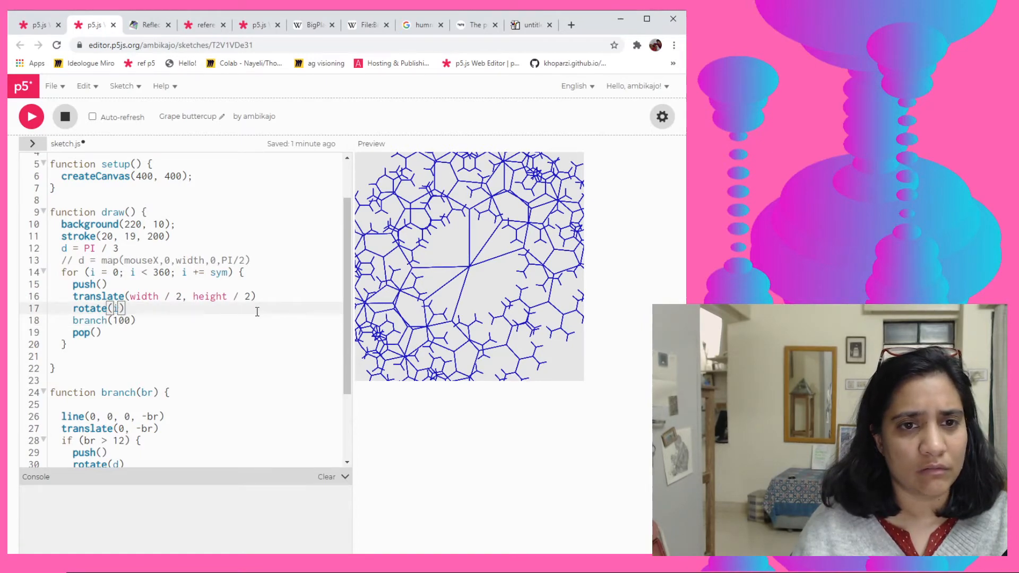
double_click(117, 441)
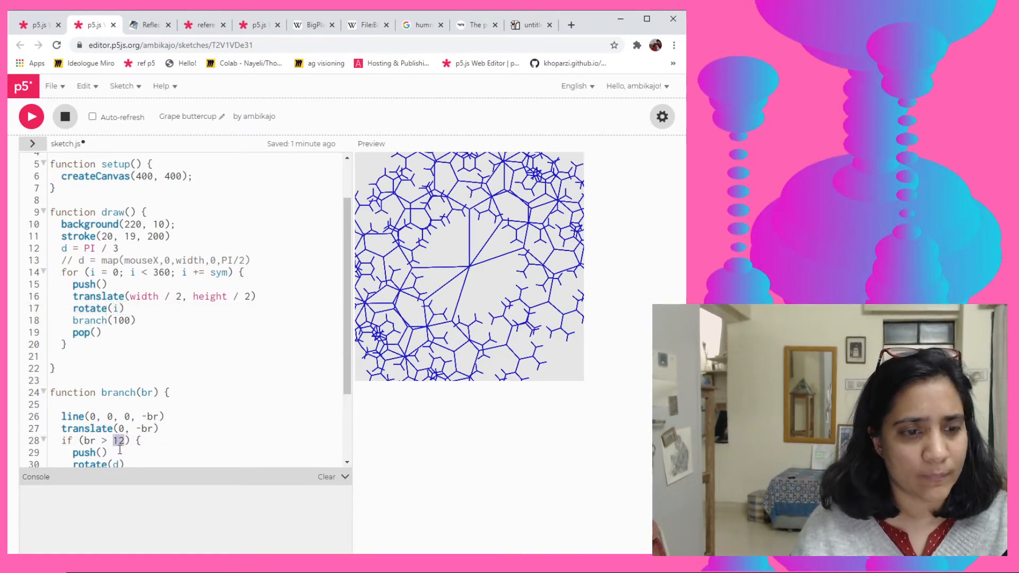
type("3")
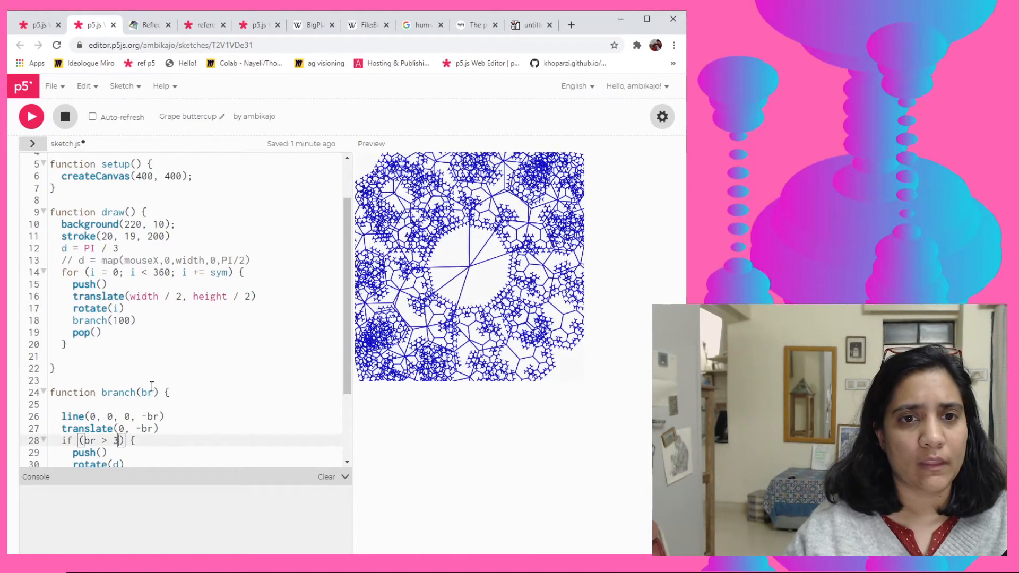
Change the starting branch length to branch(50), comparing with the recursion and symmetry sketch.
left_click(116, 321)
scroll(140, 361, "up", 3)
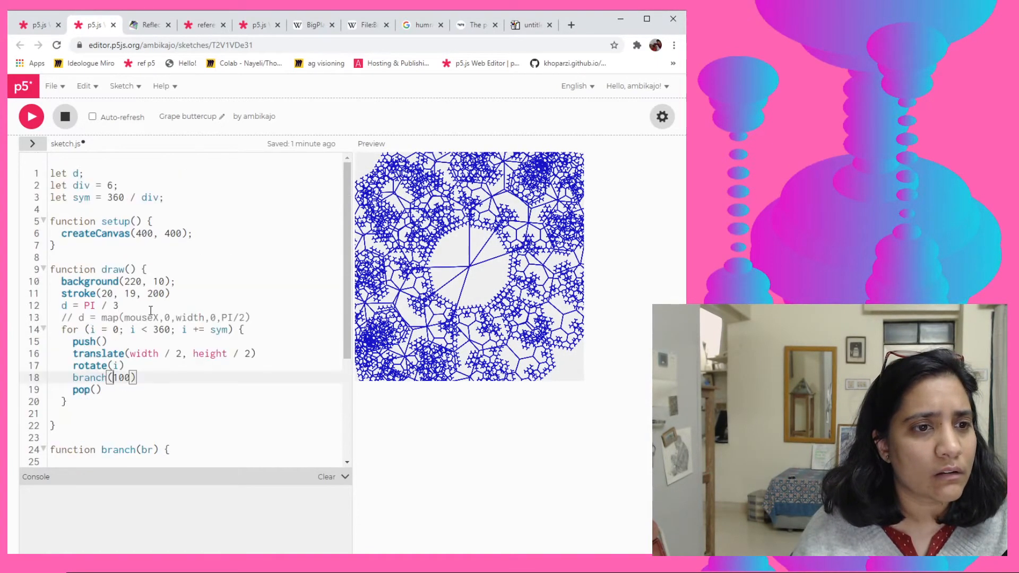
left_click(32, 24)
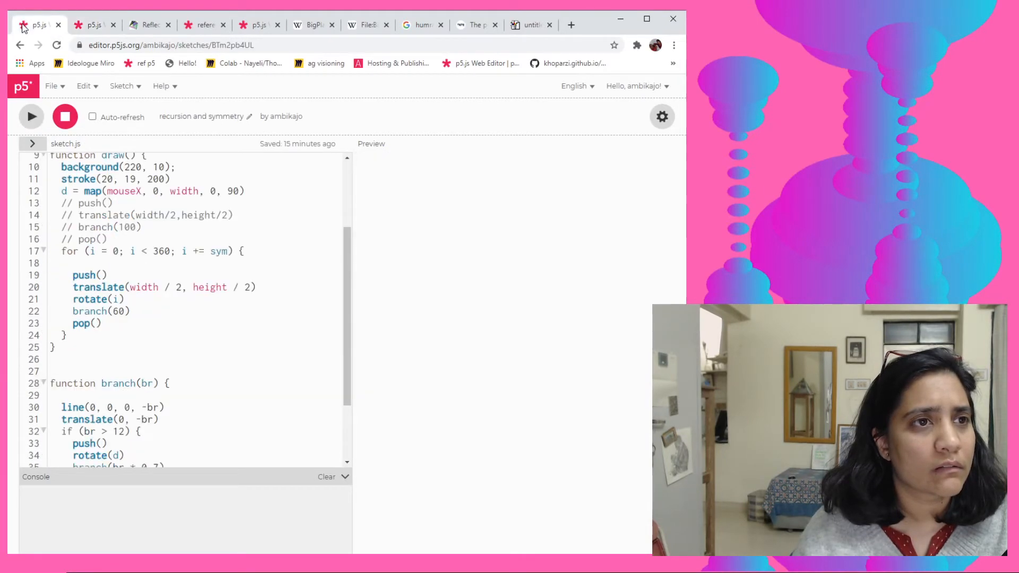
left_click(94, 25)
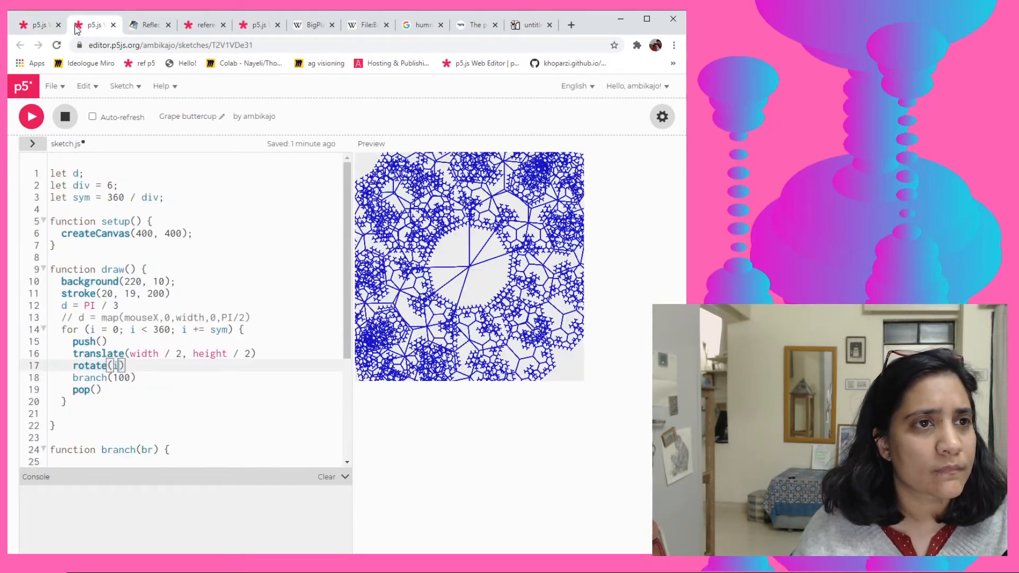
left_click(119, 366)
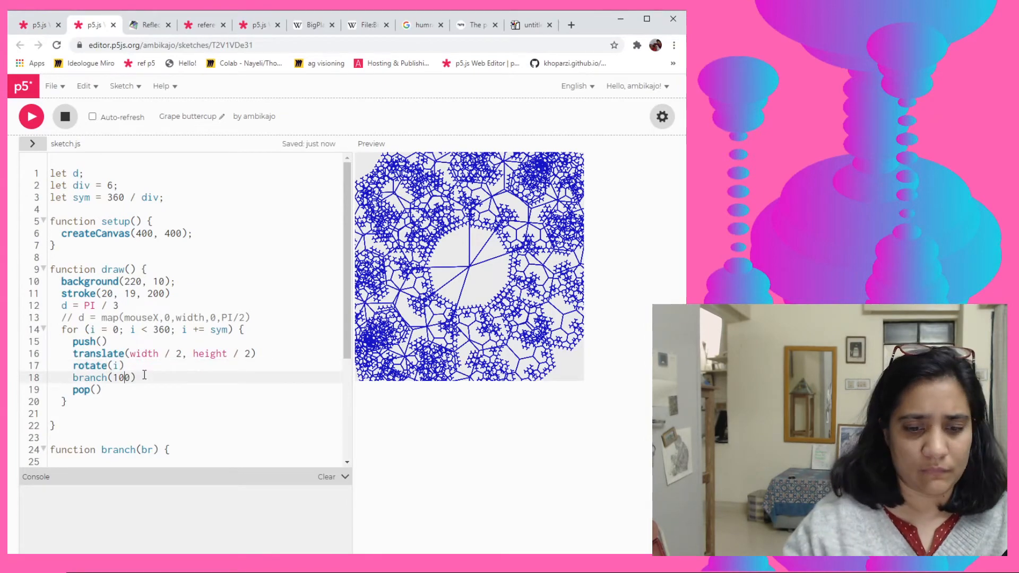
type("5")
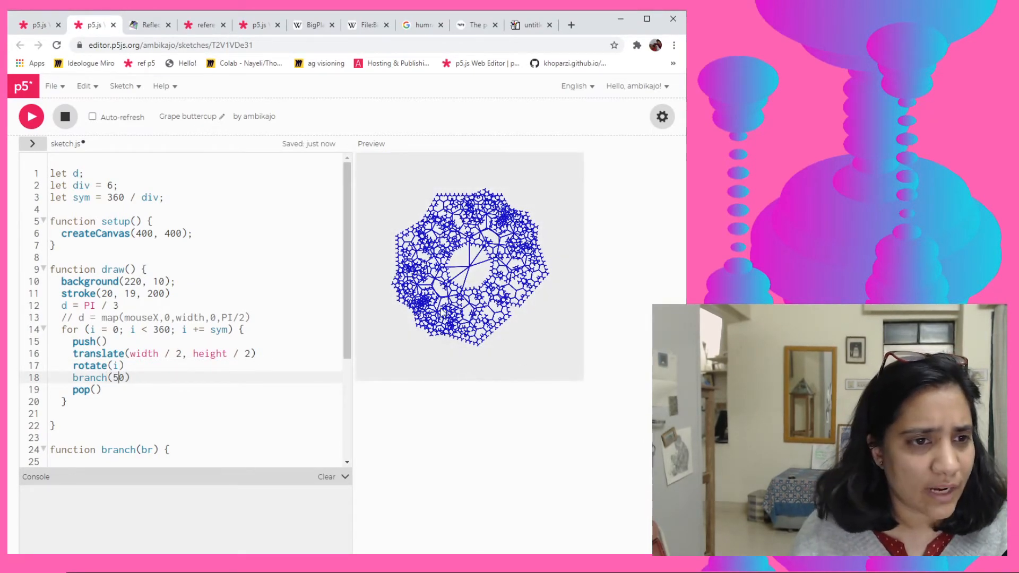
Undo an accidental edit in the other sketch, then replace d = PI / 3 with d = 60.
left_click(38, 25)
scroll(144, 393, "down", 2)
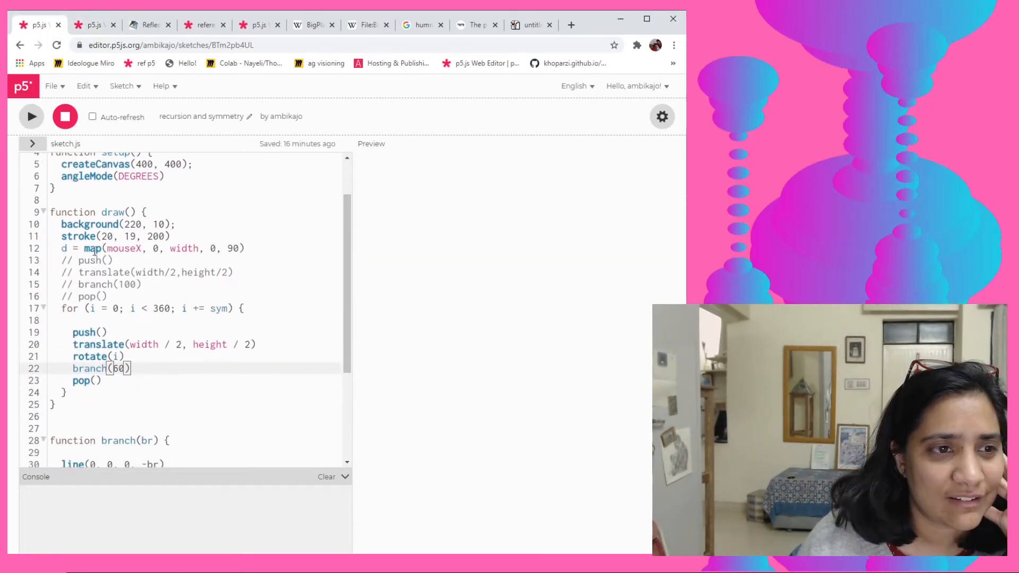
left_click_drag(85, 248, 245, 250)
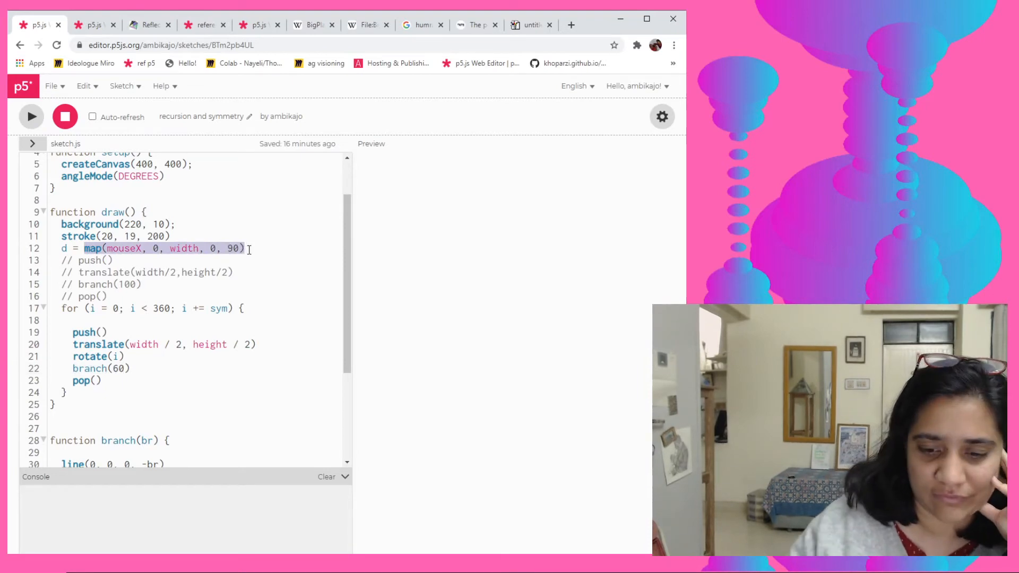
type("P")
key("ctrl+z")
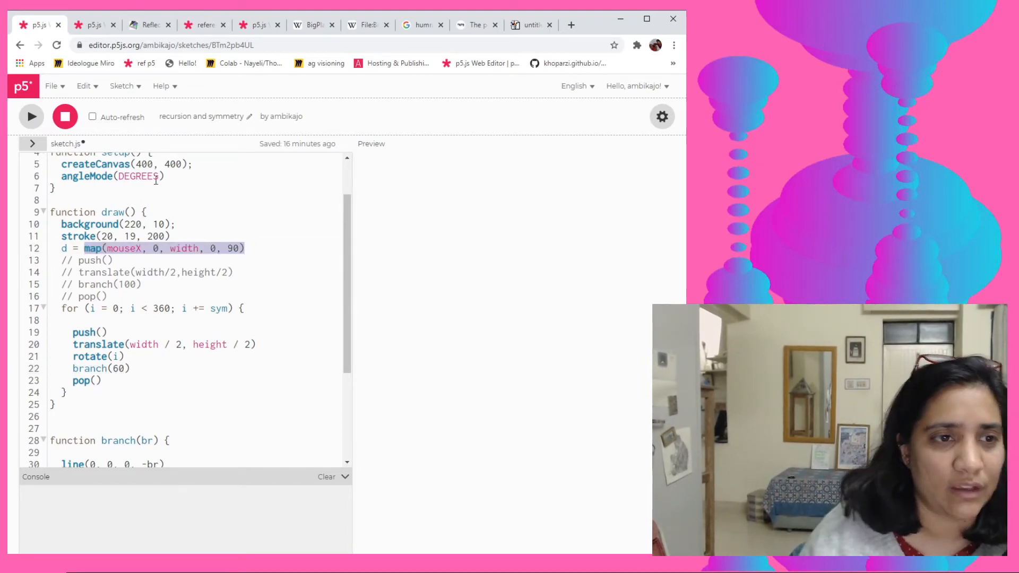
left_click(98, 27)
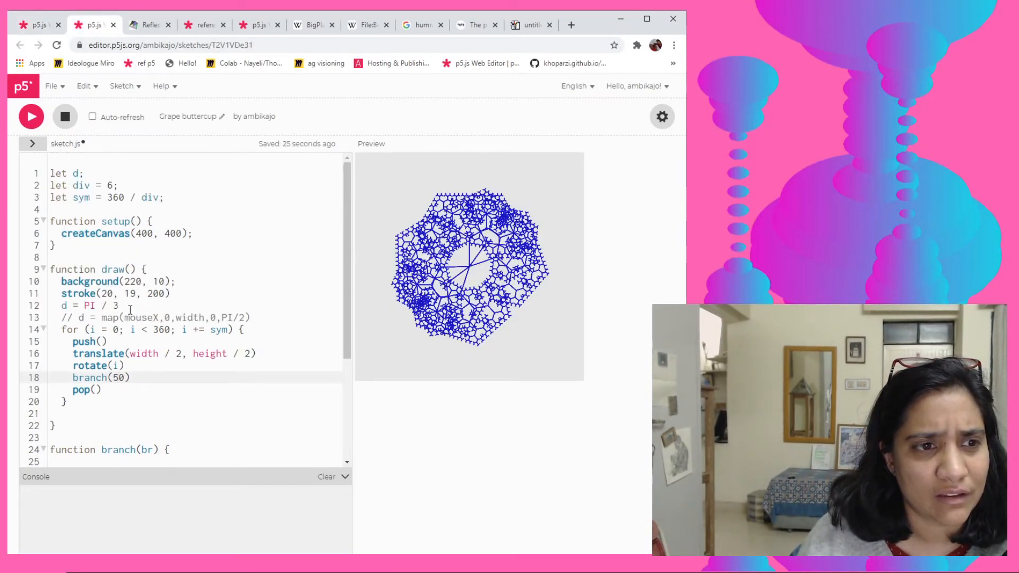
left_click_drag(122, 306, 91, 306)
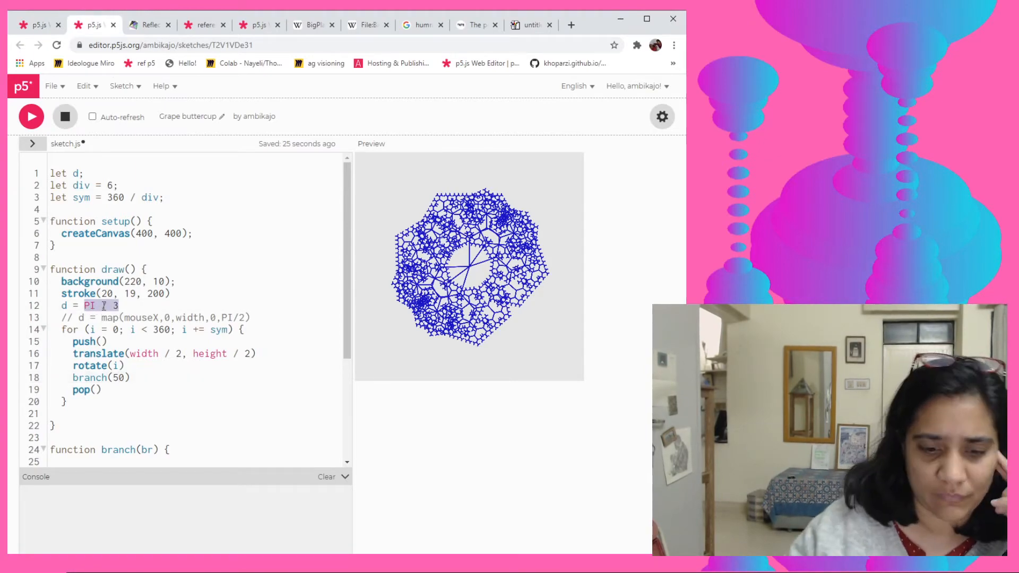
type("60")
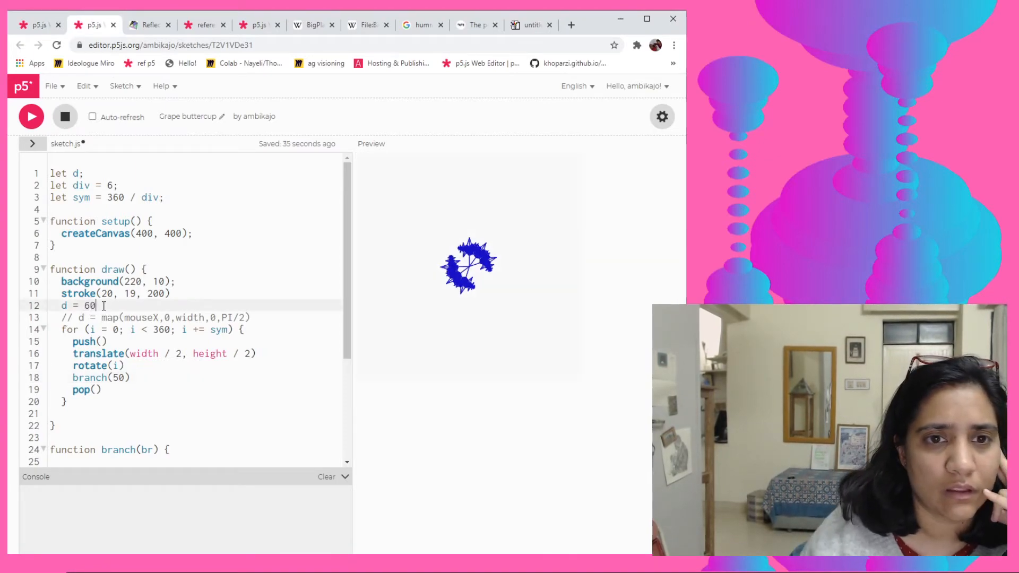
Add angleMode(DEGREES) in setup(), run the sketch, and end the d = 60 line with a semicolon.
left_click(121, 378)
left_click(217, 236)
key("Return")
type("angleM")
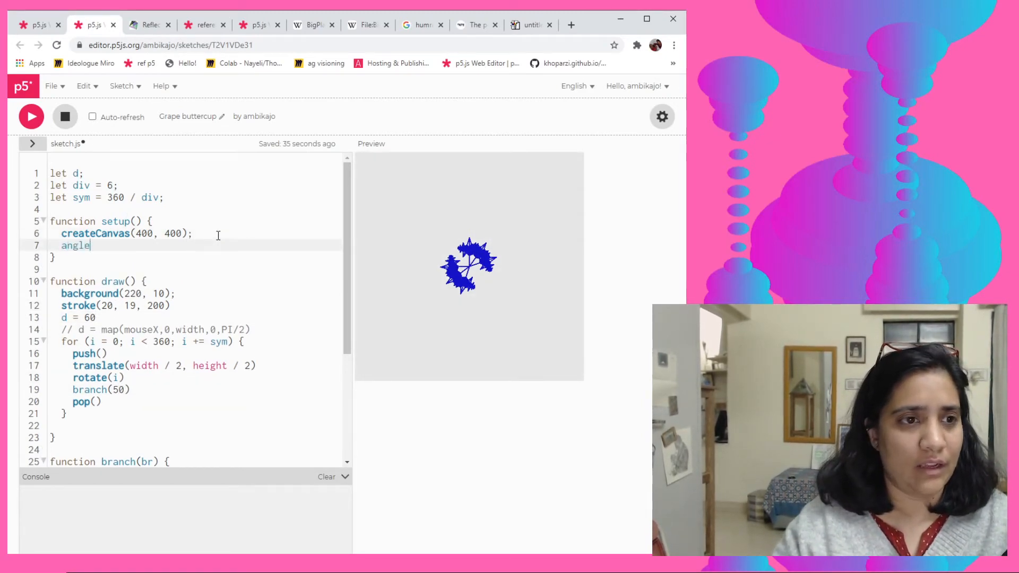
type("ode(D")
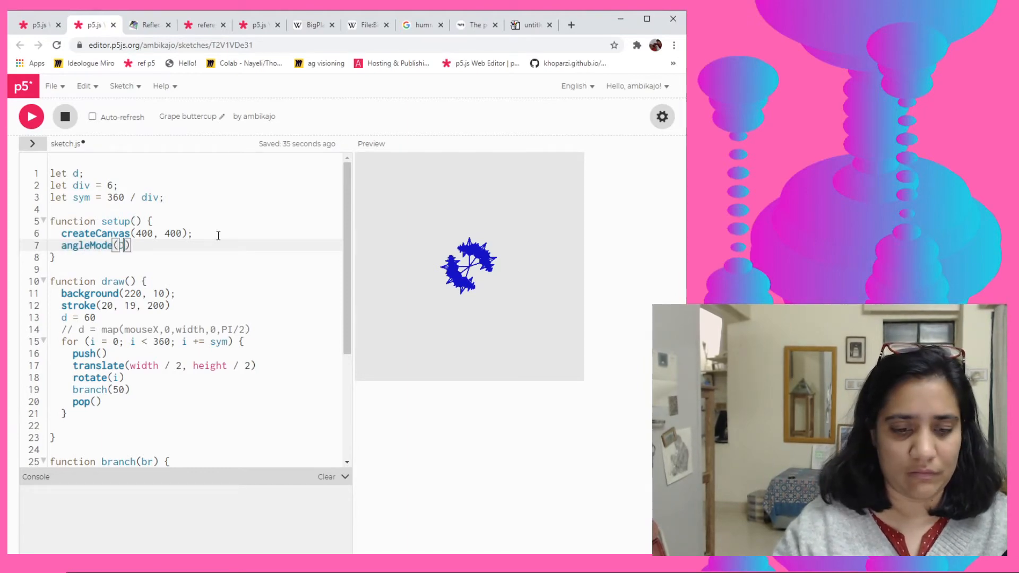
type("EGREES")
key("ctrl+Return")
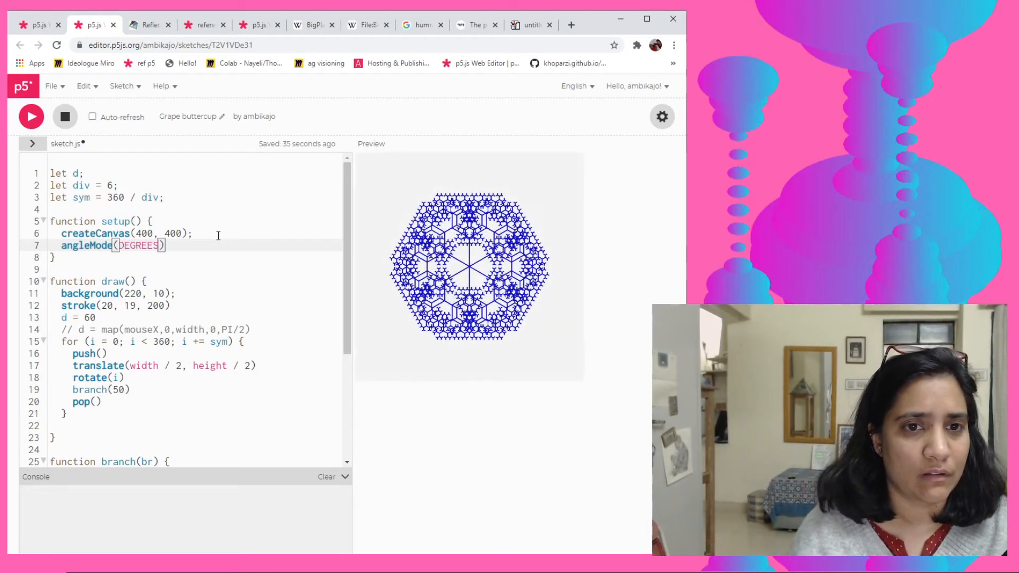
left_click(119, 317)
type(";")
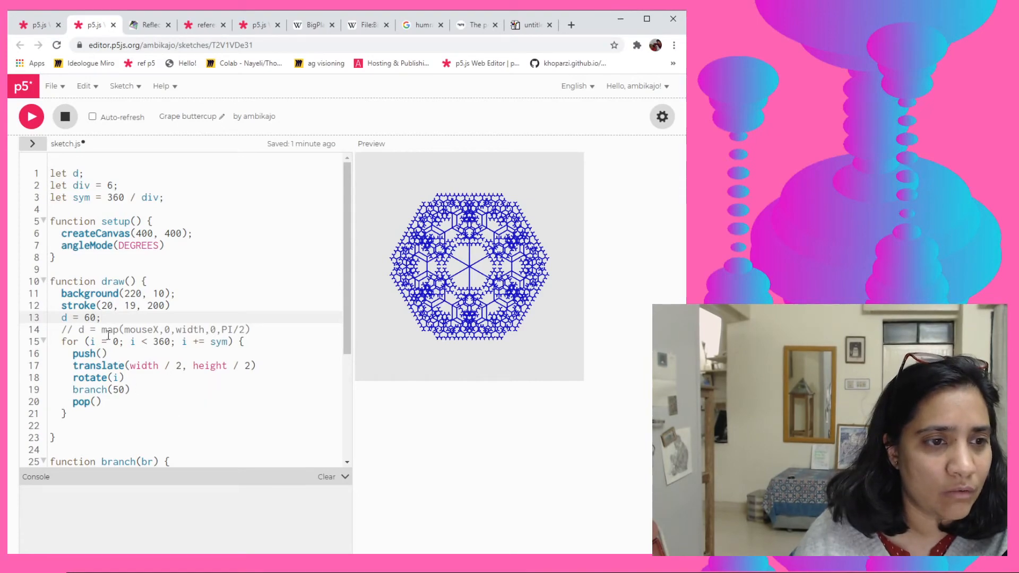
scroll(128, 390, "down", 3)
scroll(124, 408, "up", 3)
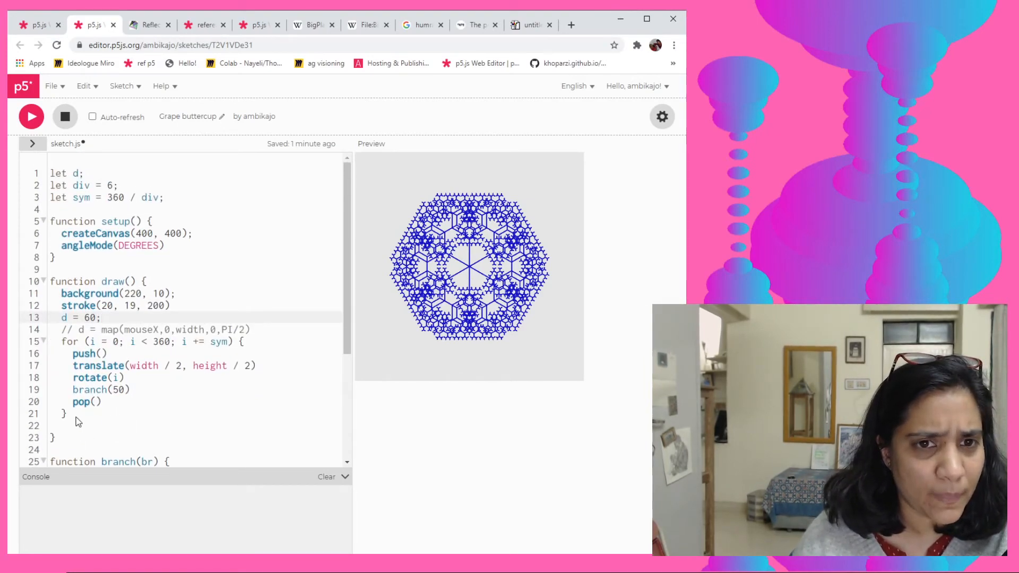
Uncomment the mouse-mapped angle line, comment out d = 60, and run the sketch.
key("ctrl+slash")
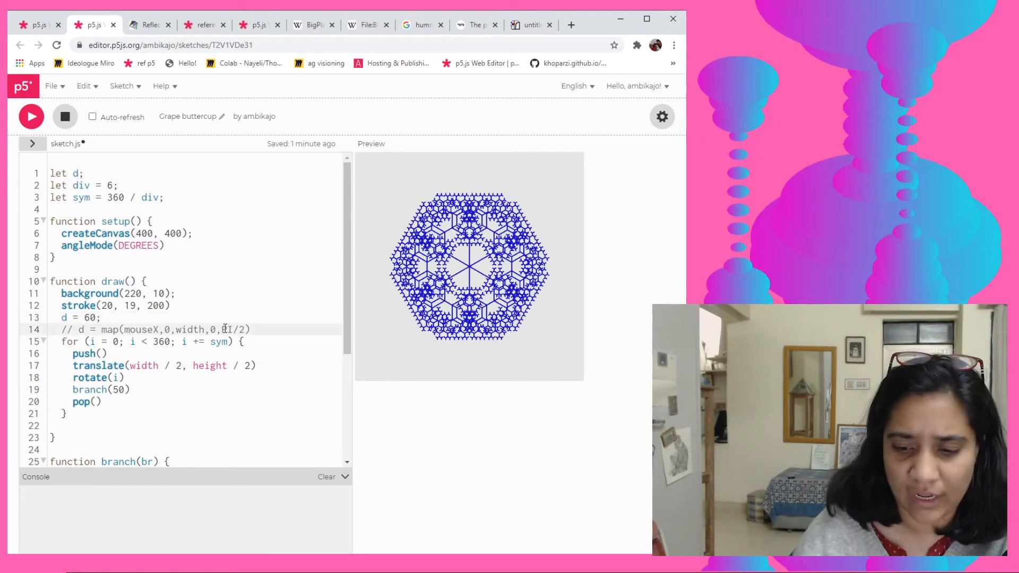
left_click(147, 316)
type("//")
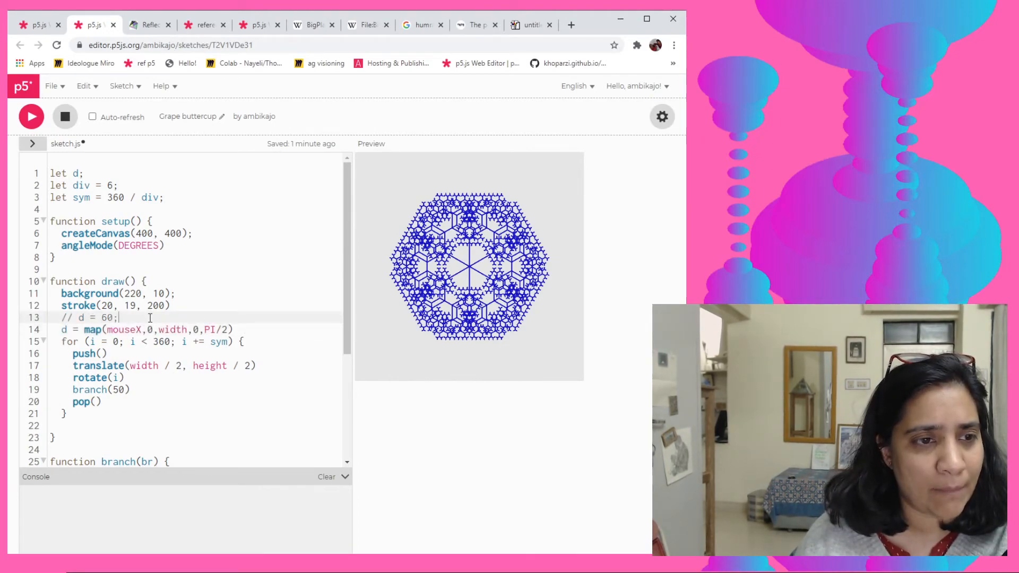
left_click(31, 116)
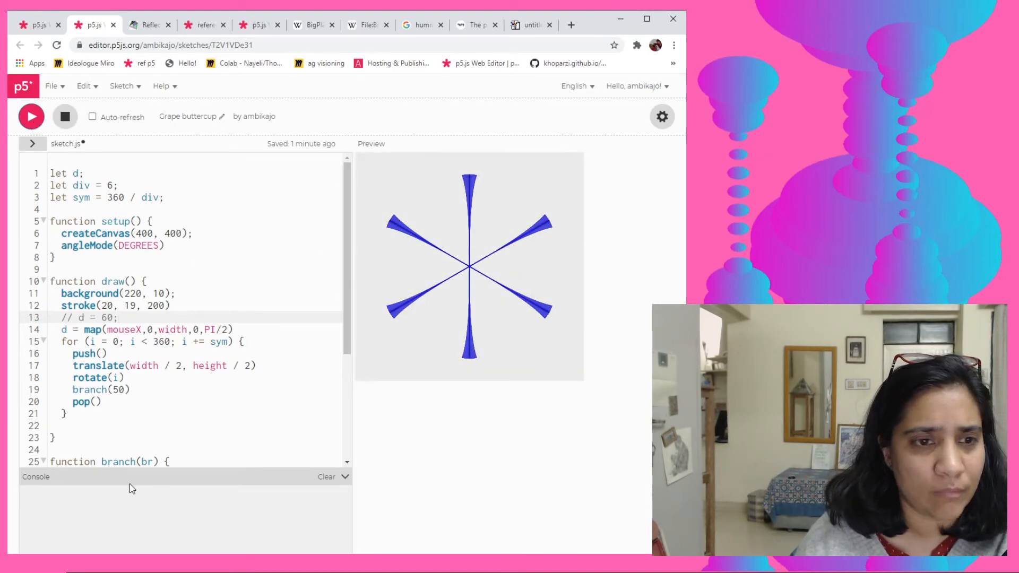
scroll(137, 359, "down", 4)
scroll(137, 414, "down", 2)
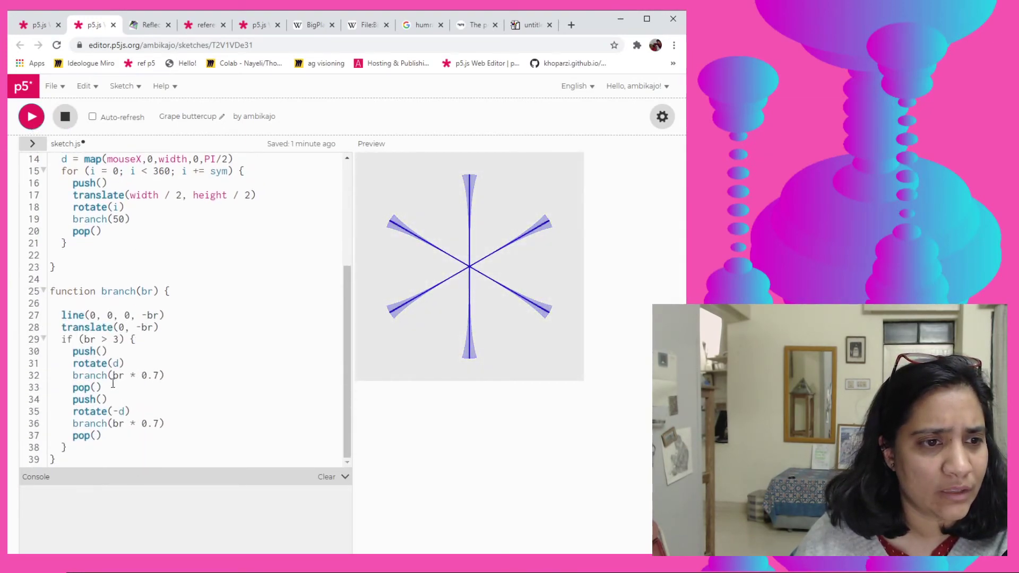
Edit the branch stopping threshold and change the map range's PI/2 to 90, then re-run.
left_click(114, 342)
key("BackSpace")
type("12")
scroll(160, 359, "up", 6)
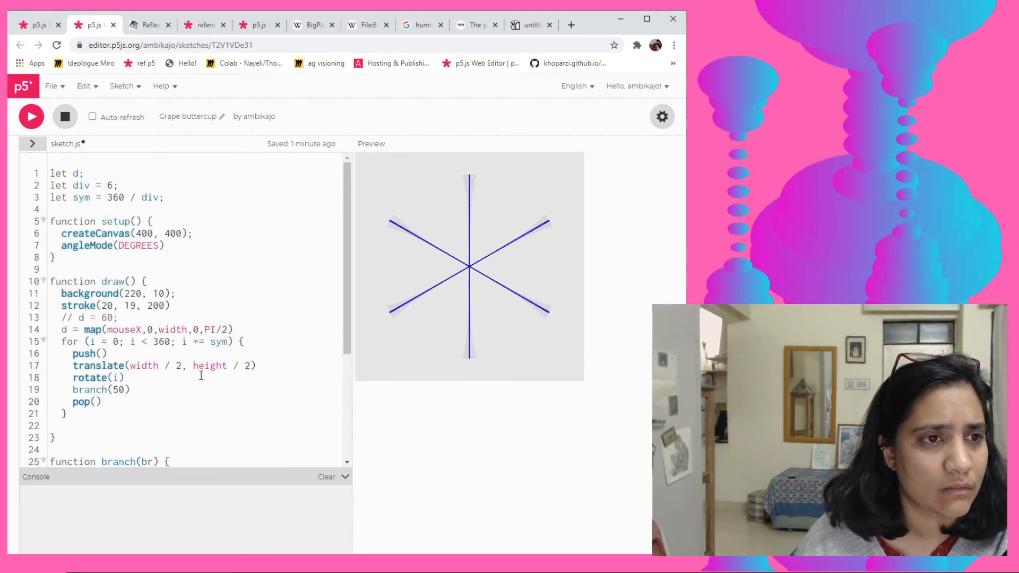
left_click_drag(228, 329, 205, 329)
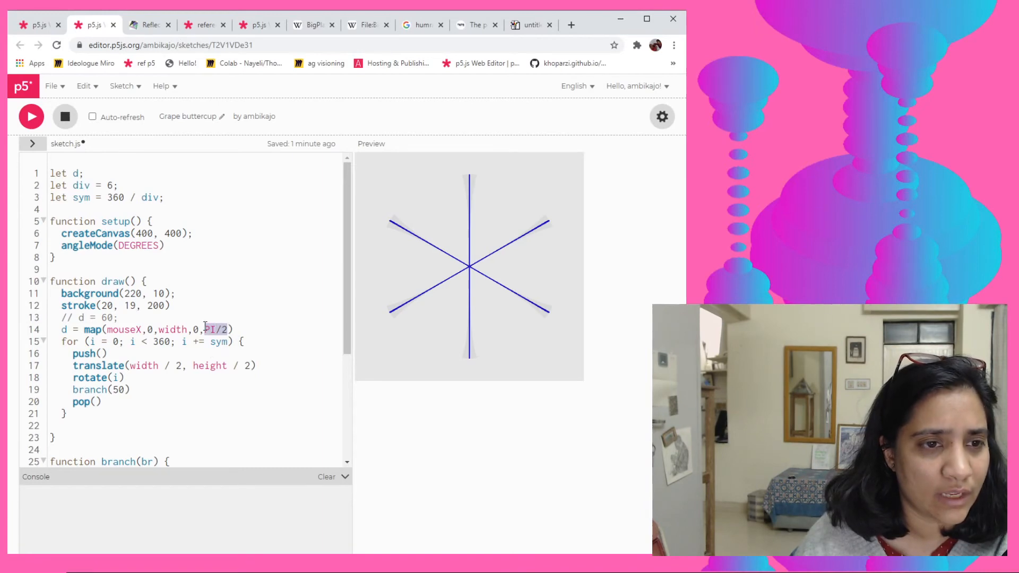
type("90")
key("ctrl+Return")
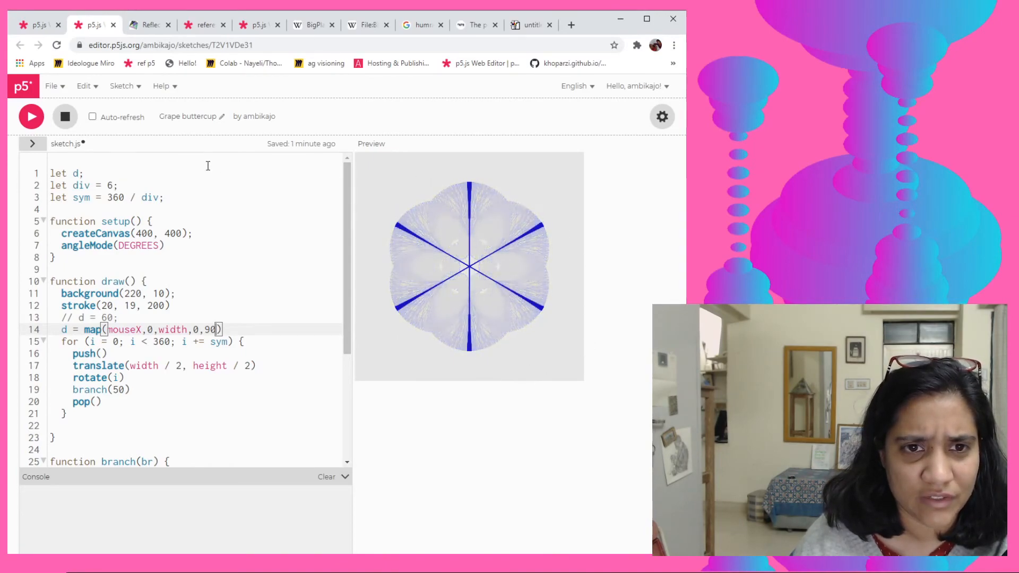
Set div to 10 for ten rotated tree copies, save, and tidy the code's spacing.
double_click(111, 185)
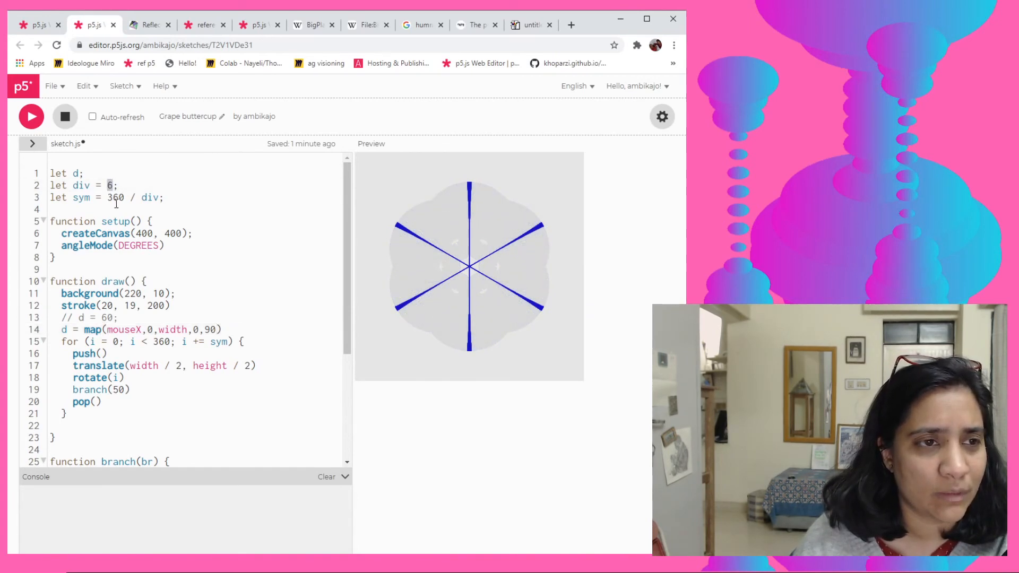
type("10")
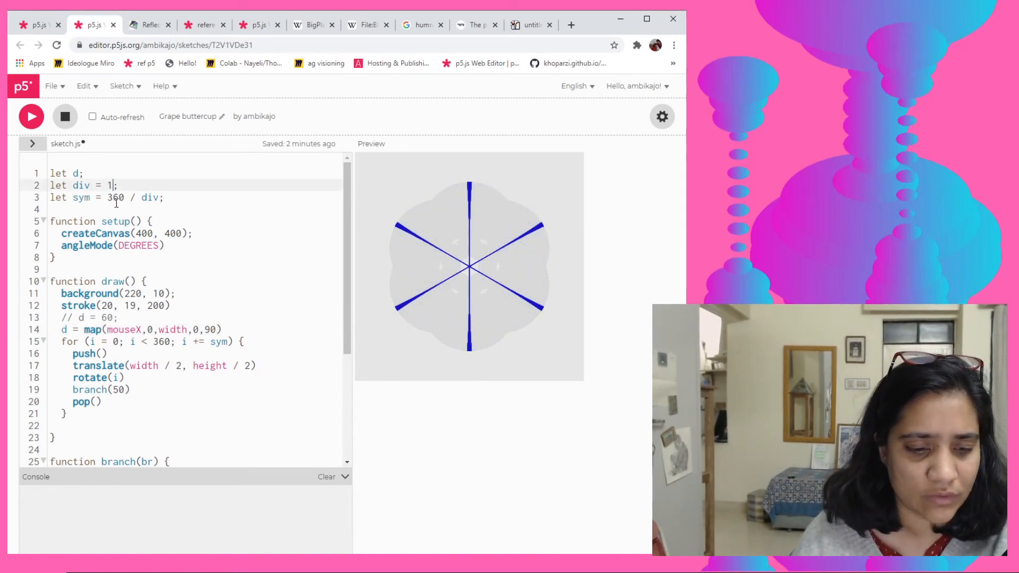
key("ctrl+s")
type("0")
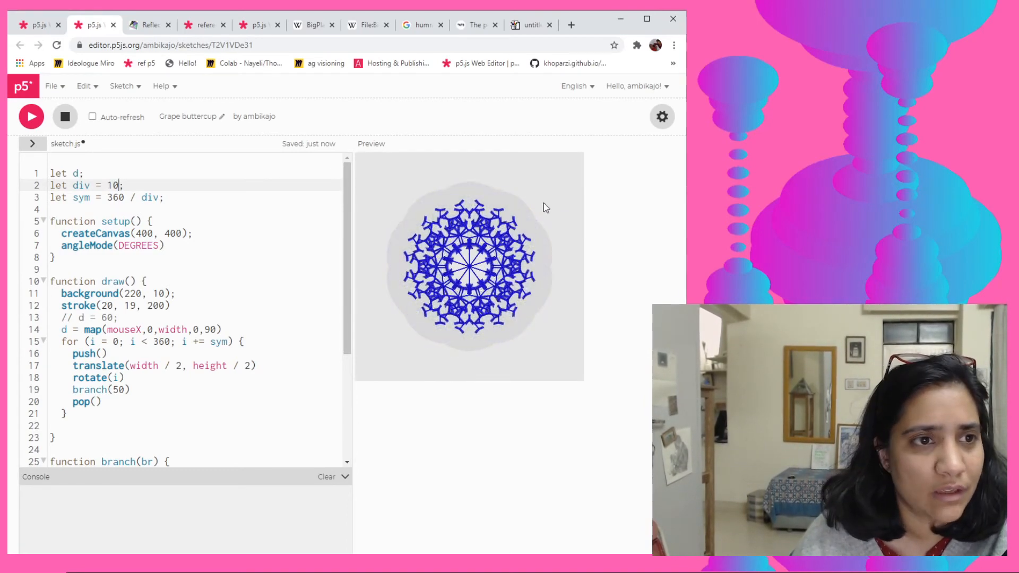
left_click(210, 336)
key("ctrl+shift+f")
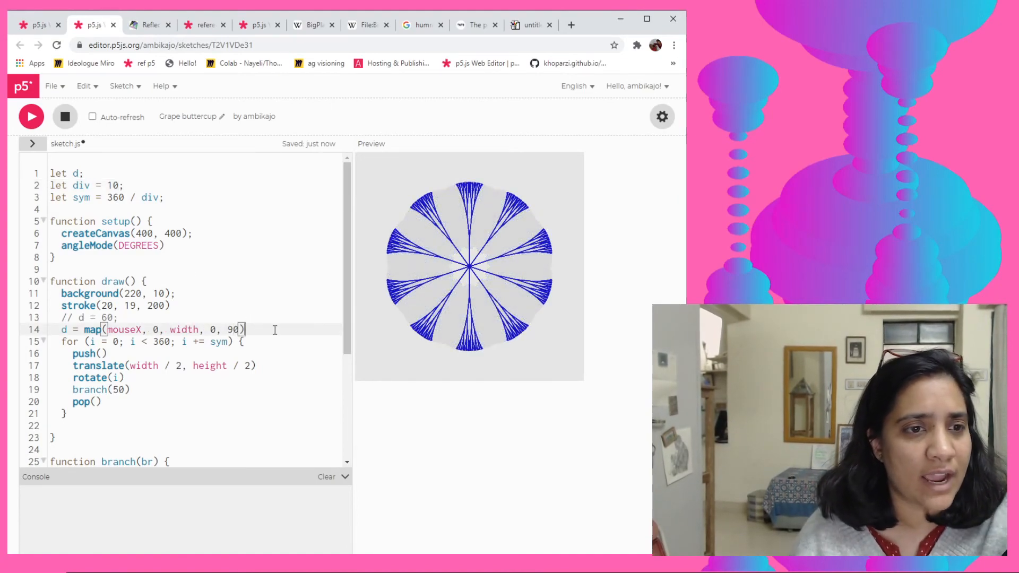
left_click(137, 186)
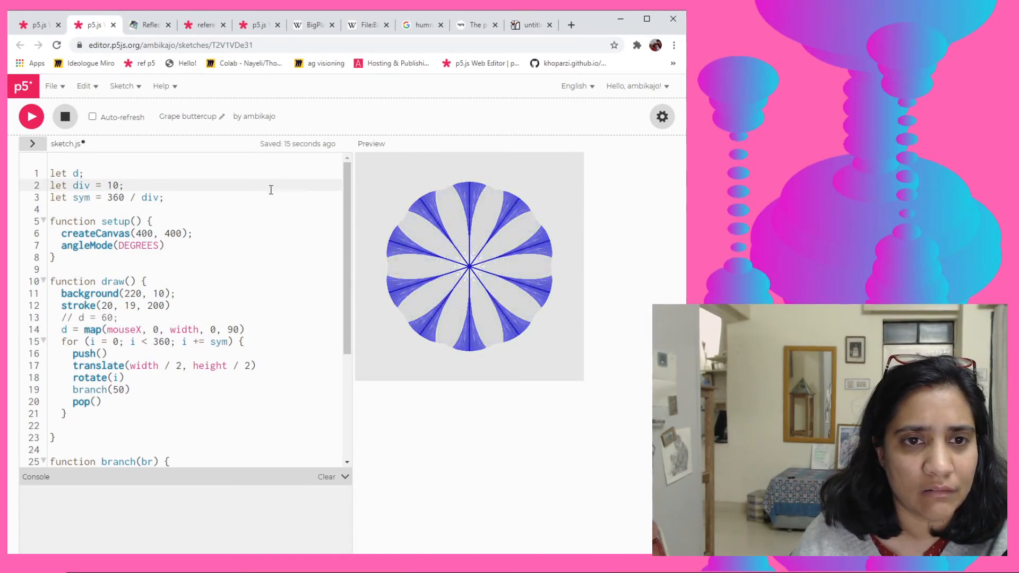
scroll(189, 326, "down", 2)
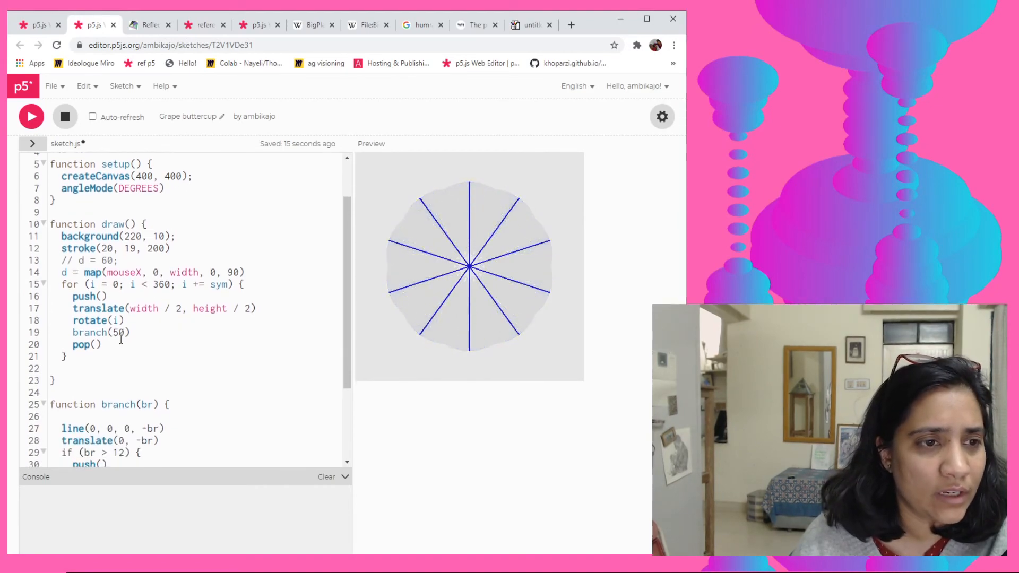
Change branch(50) to branch(50+d), run it, then select 50+d to replace it with d.
left_click(148, 319)
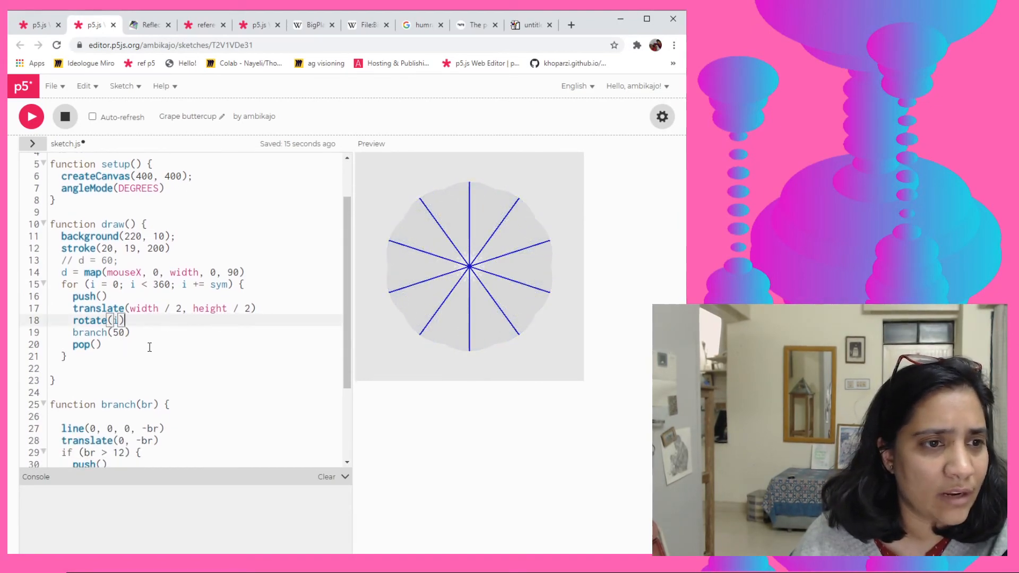
scroll(149, 347, "down", 2)
key("Down")
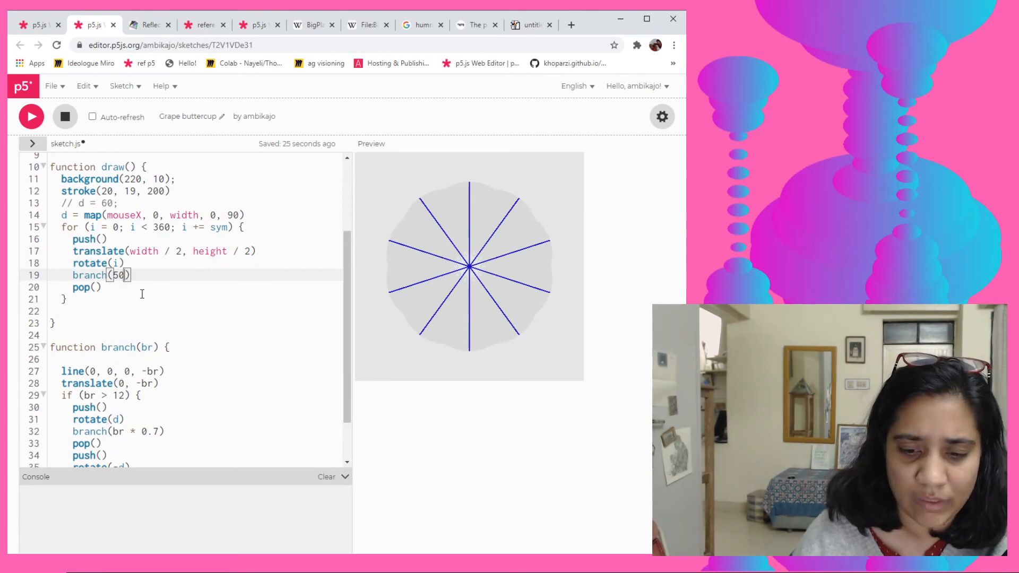
type("+d")
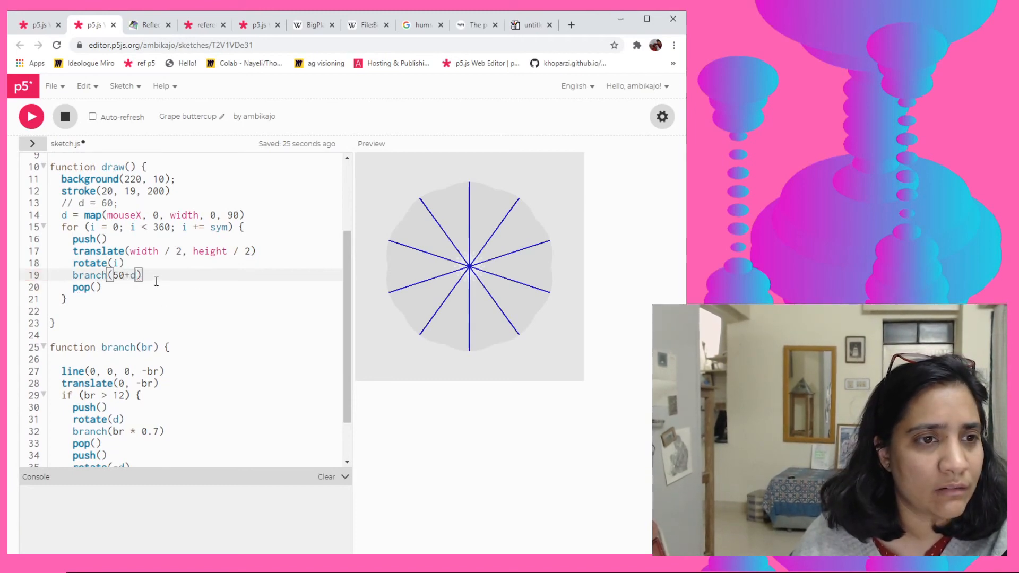
scroll(142, 295, "up", 3)
scroll(142, 295, "up", 2)
scroll(142, 296, "down", 1)
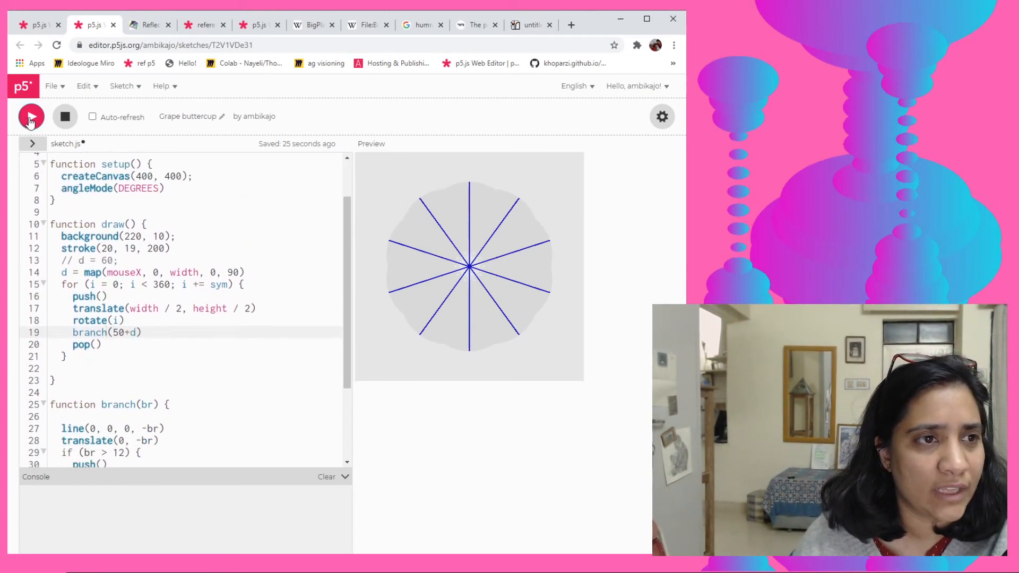
left_click(33, 118)
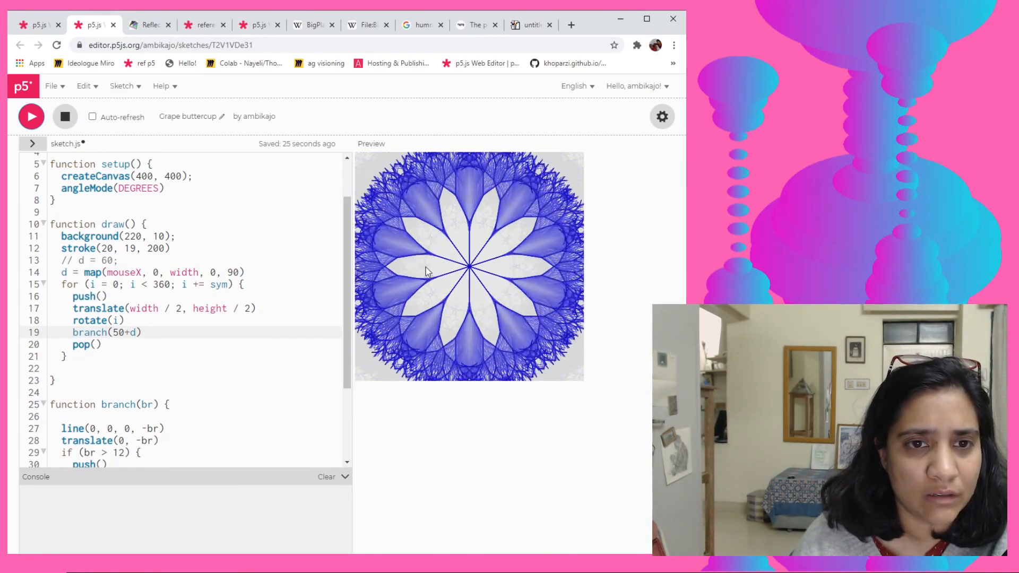
double_click(120, 332)
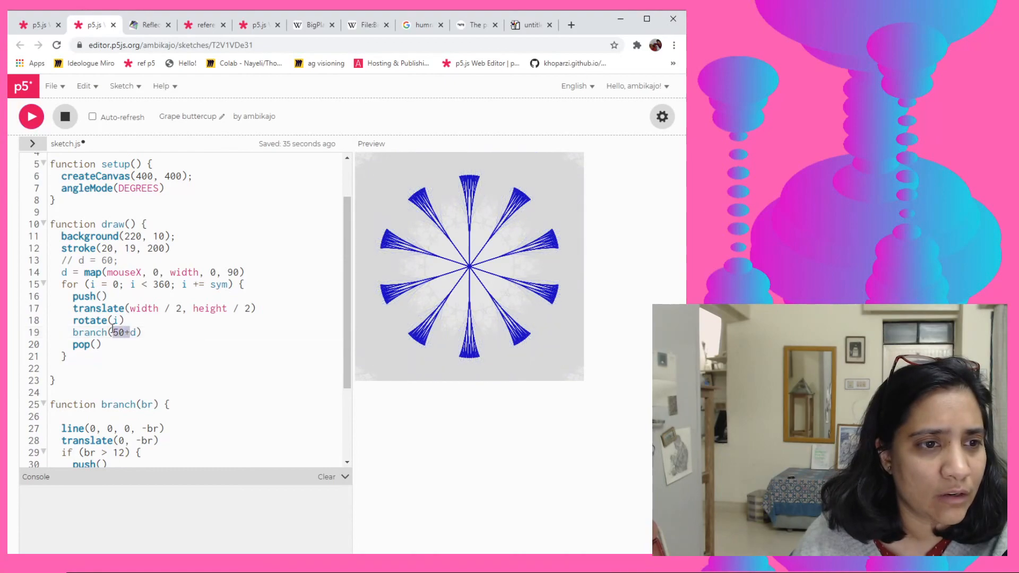
type("d")
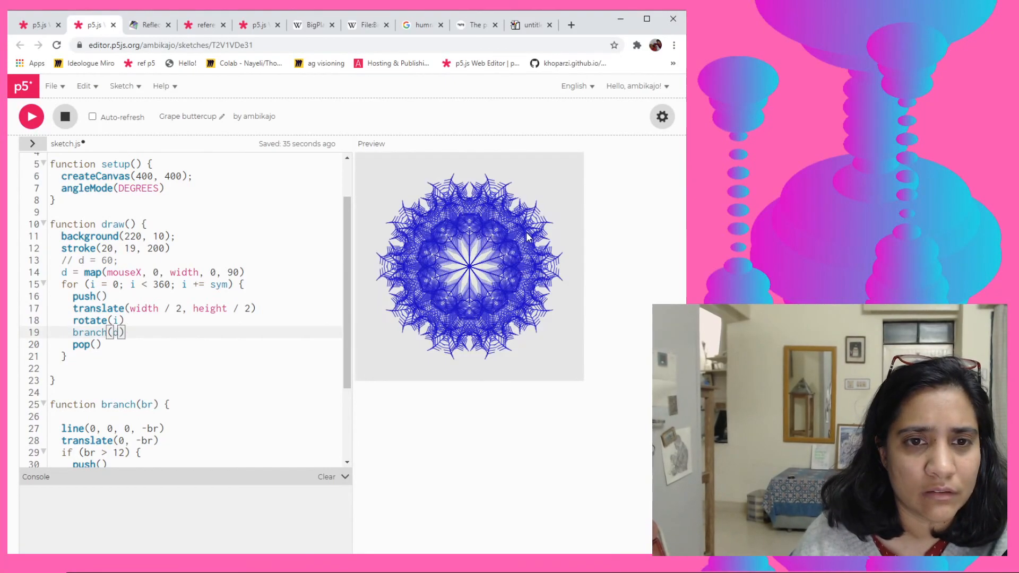